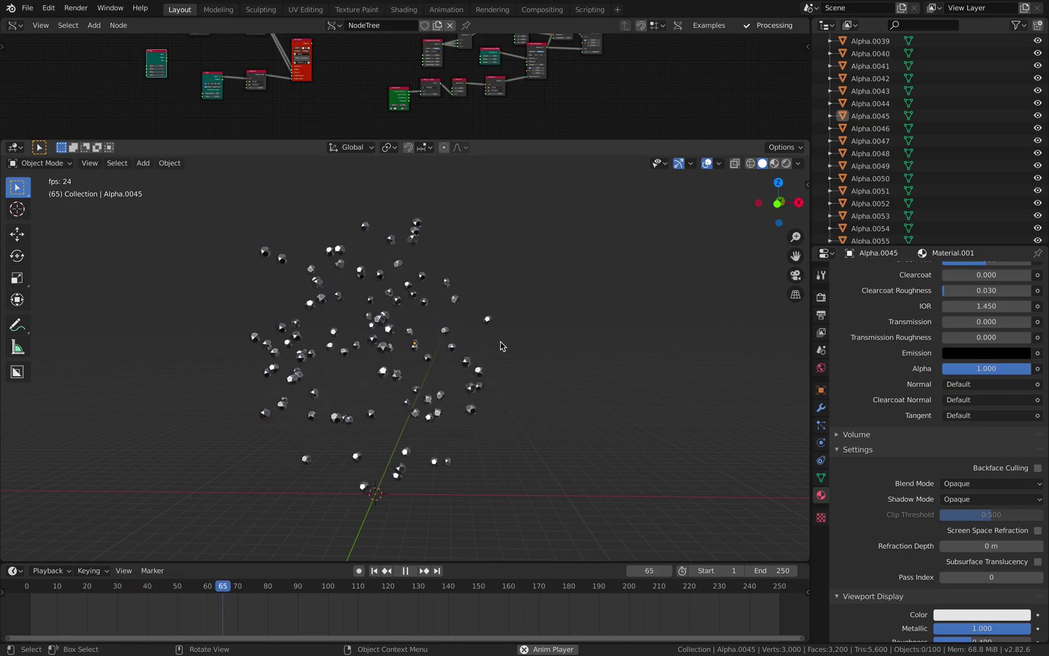
Start a new default scene and discard the unsaved changes to object_id_003.
middle_drag(501, 347, 522, 351)
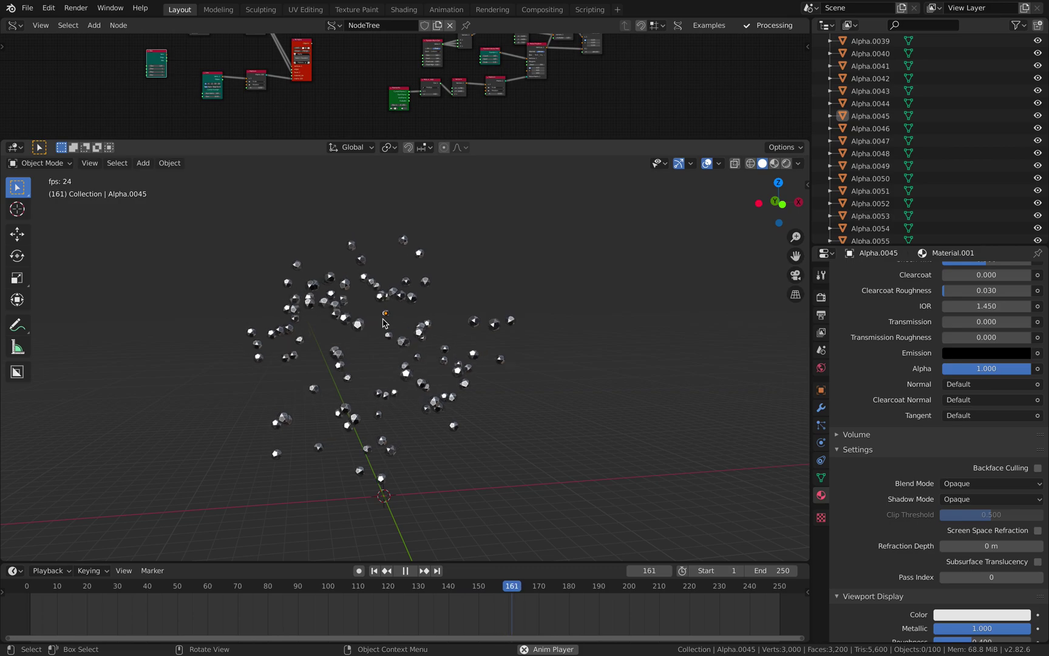
click(28, 8)
mouse_move(37, 21)
click(222, 68)
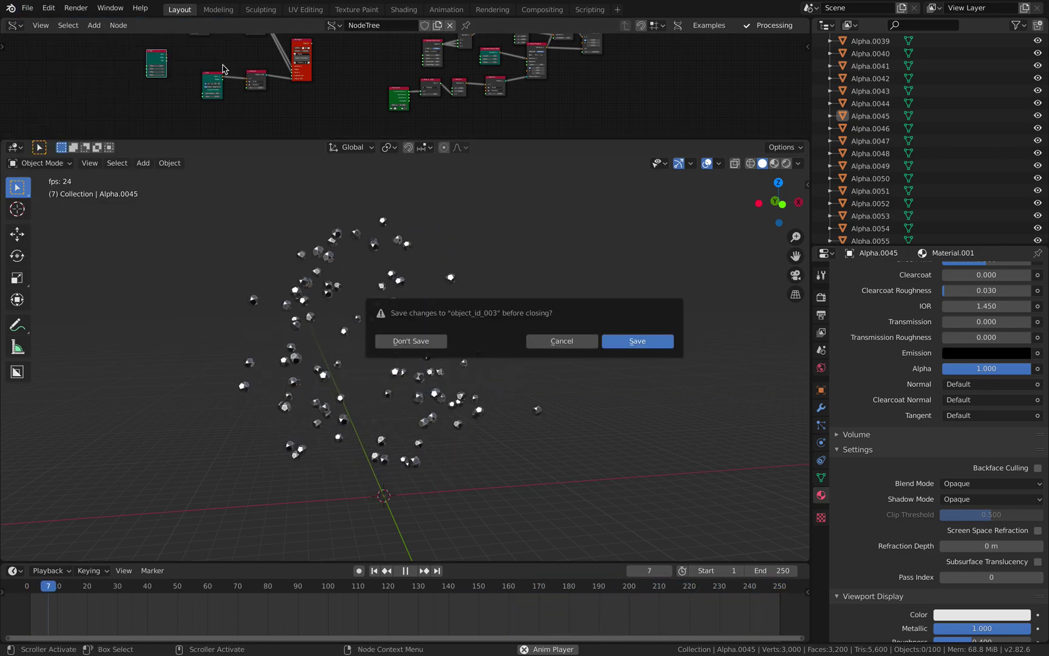
click(411, 341)
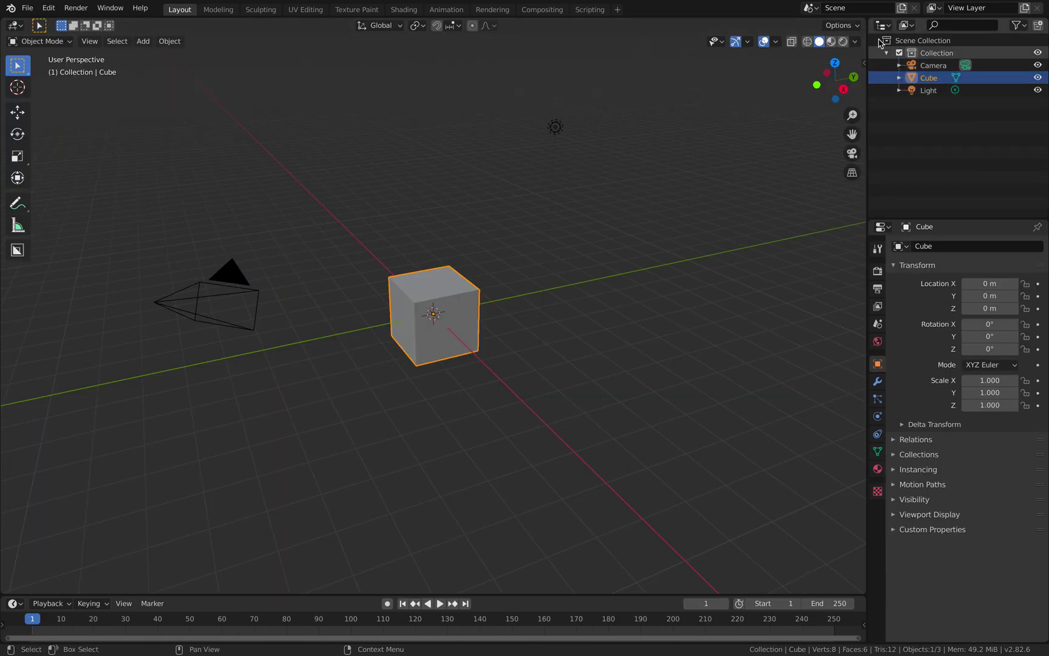
Split the 3D viewport into an upper and a lower area and delete all default objects.
drag(864, 20, 844, 253)
click(625, 393)
key(a)
key(x)
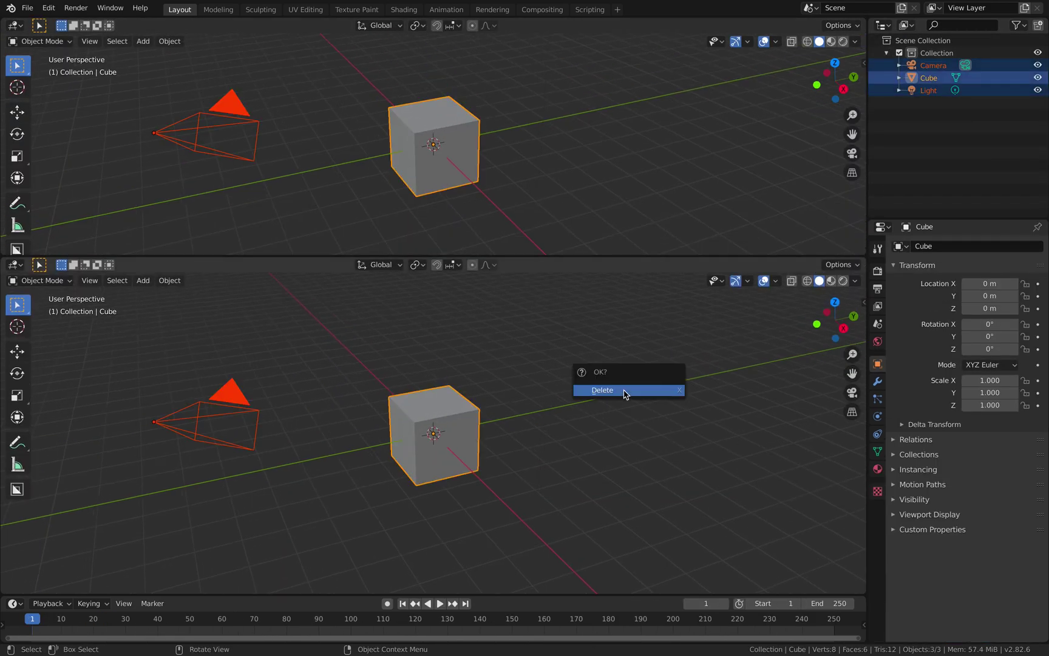
click(625, 392)
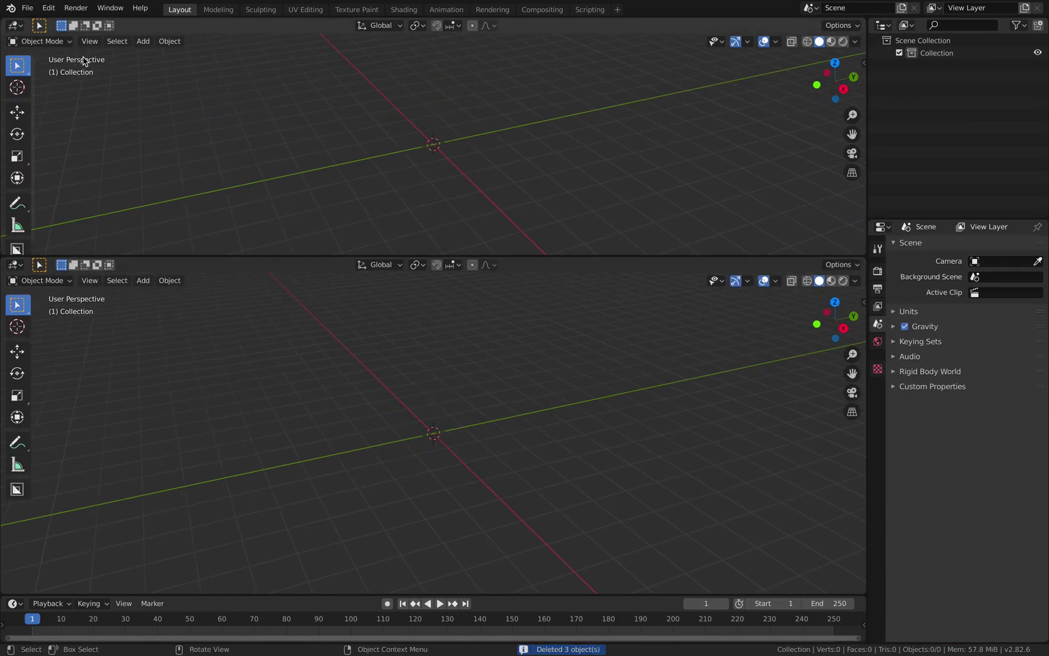
Turn the upper area into a Sverchok node editor, create a new node tree and collapse its sidebar.
click(13, 27)
click(36, 116)
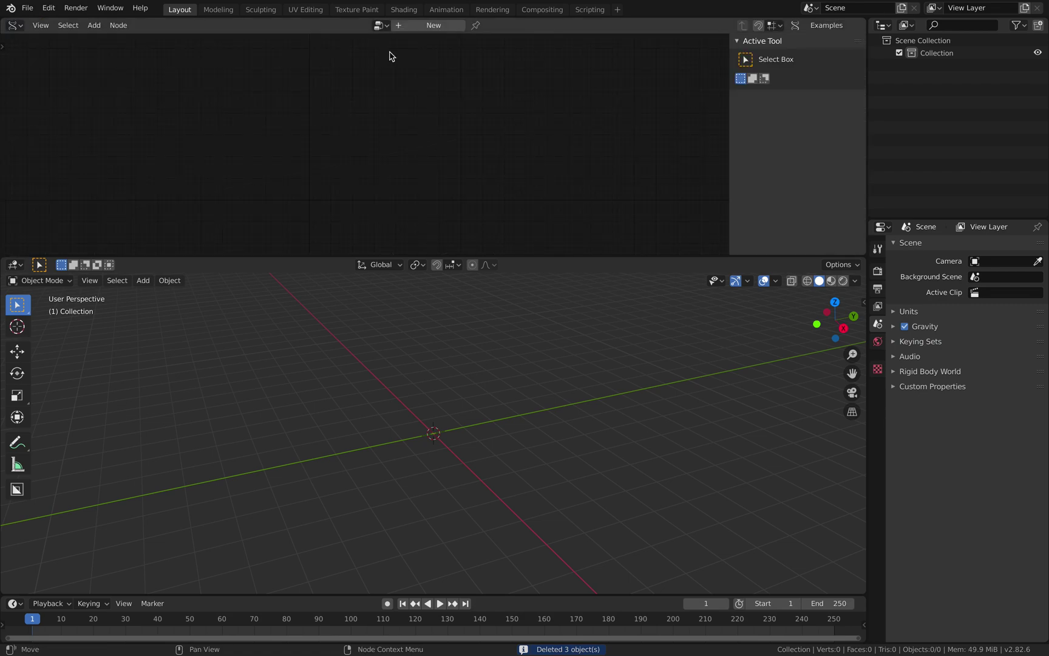
click(416, 27)
drag(730, 95, 862, 96)
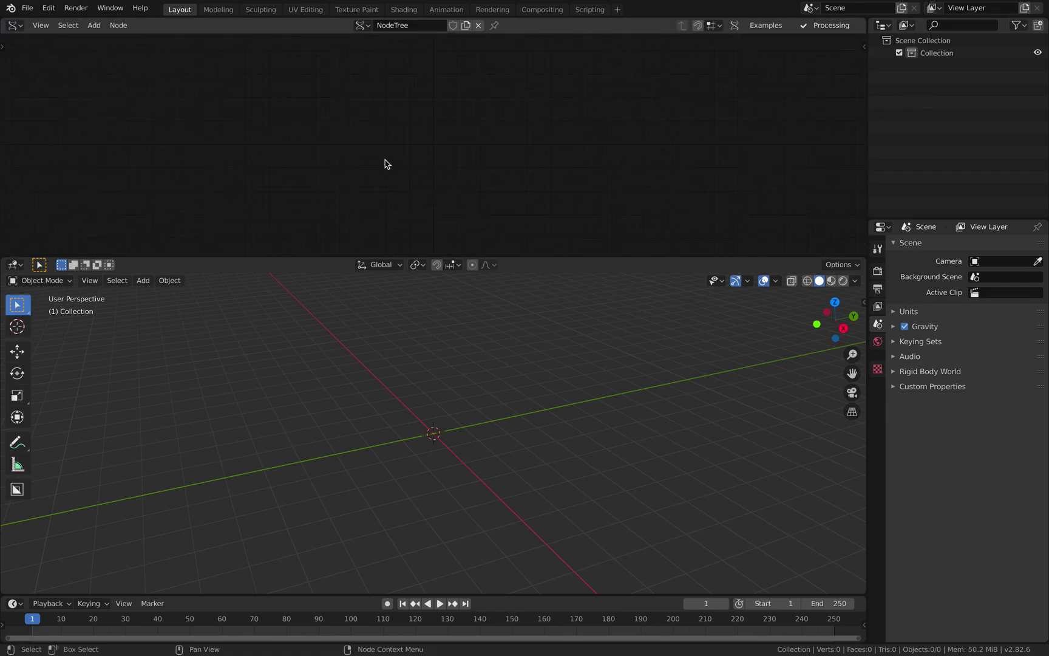
Add a Random Vector MK2 node to the empty node tree.
key(shift+a)
click(293, 112)
text(ra)
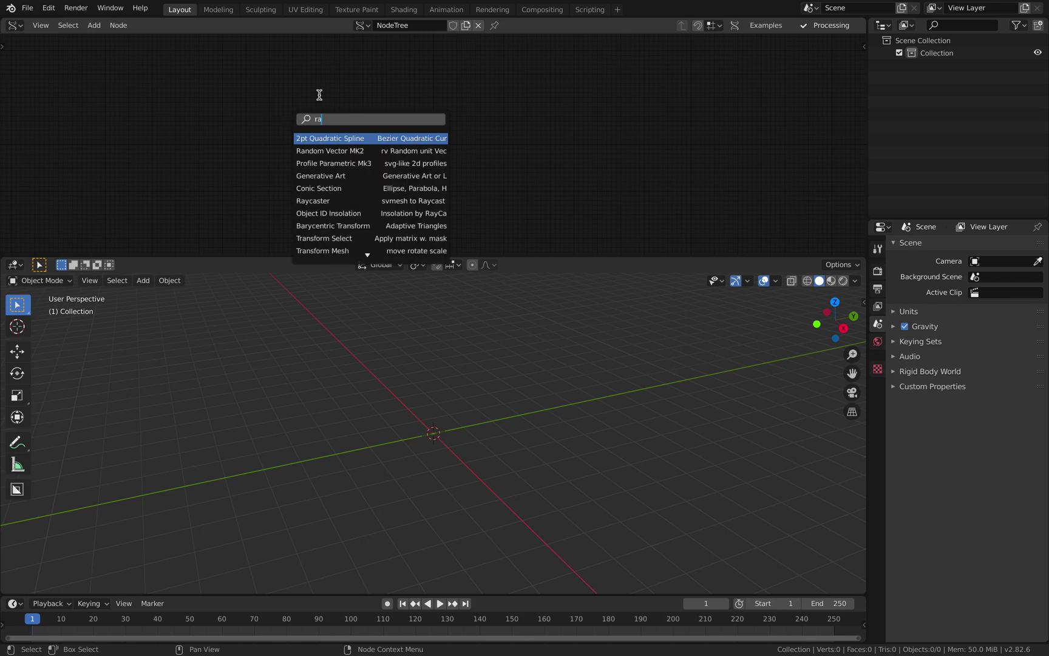
text(ndom)
key(Return)
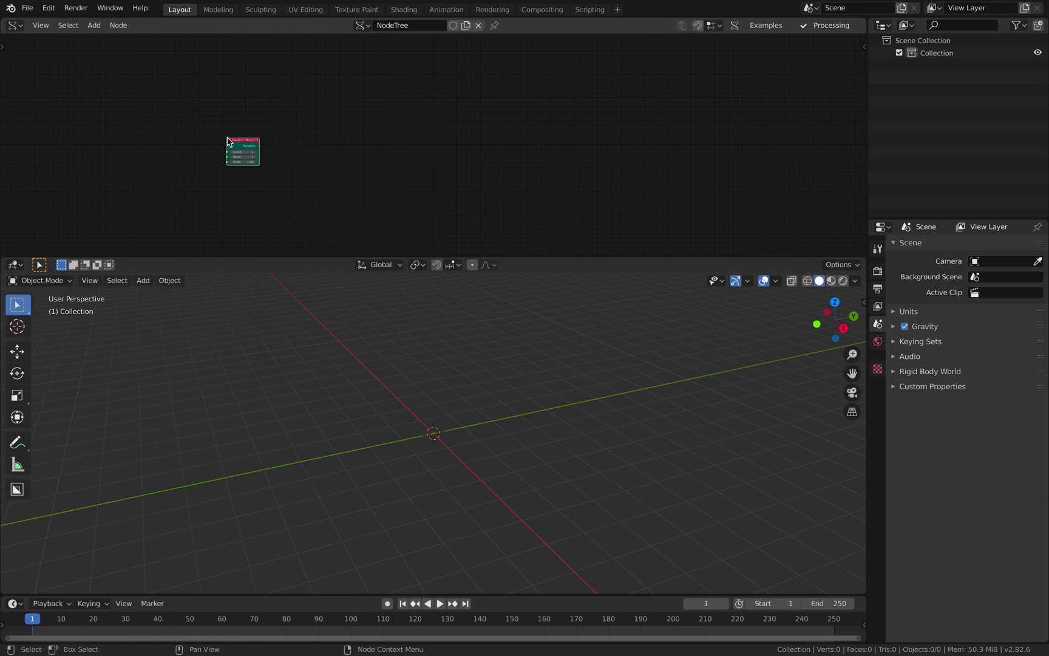
click(108, 125)
Add a BMesh viewer node and connect the Random Vector output to its matrix input.
middle_drag(287, 119, 314, 118)
key(shift+a)
click(313, 118)
text(bmes)
key(Return)
click(292, 86)
drag(209, 132, 236, 148)
drag(291, 169, 396, 124)
drag(191, 125, 181, 150)
drag(345, 116, 344, 153)
drag(171, 156, 205, 171)
Add an IcoSphere node above the Random Vector node.
key(alt+space)
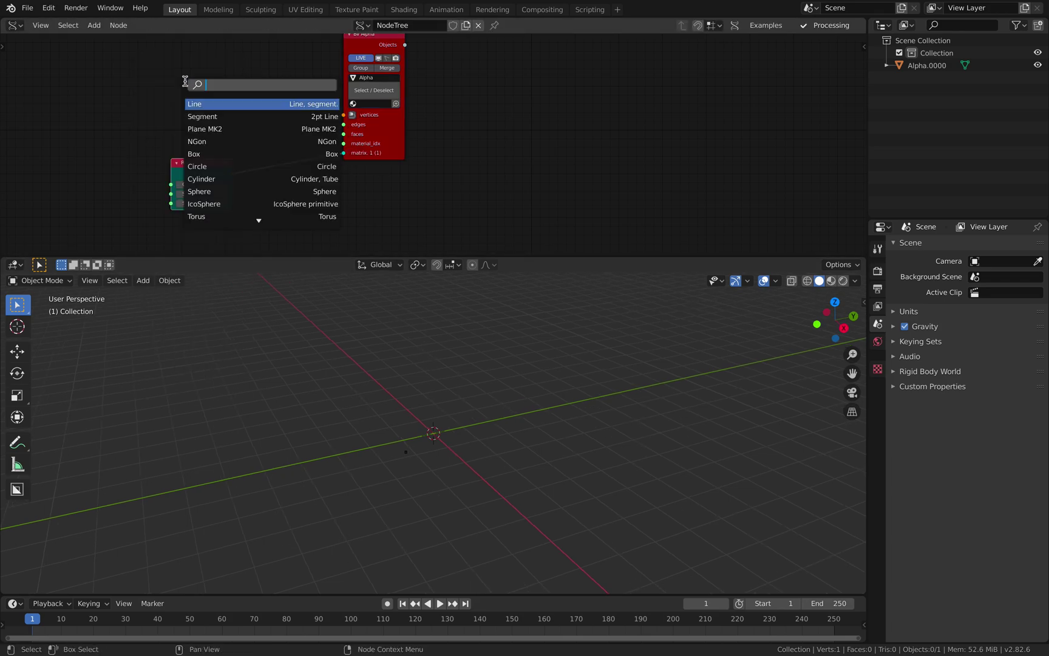
text(ico)
key(Return)
click(119, 65)
Add a Diamond Mesh node between the IcoSphere and the viewer node.
scroll(212, 93, up, 3)
key(shift+a)
click(216, 92)
text(diam)
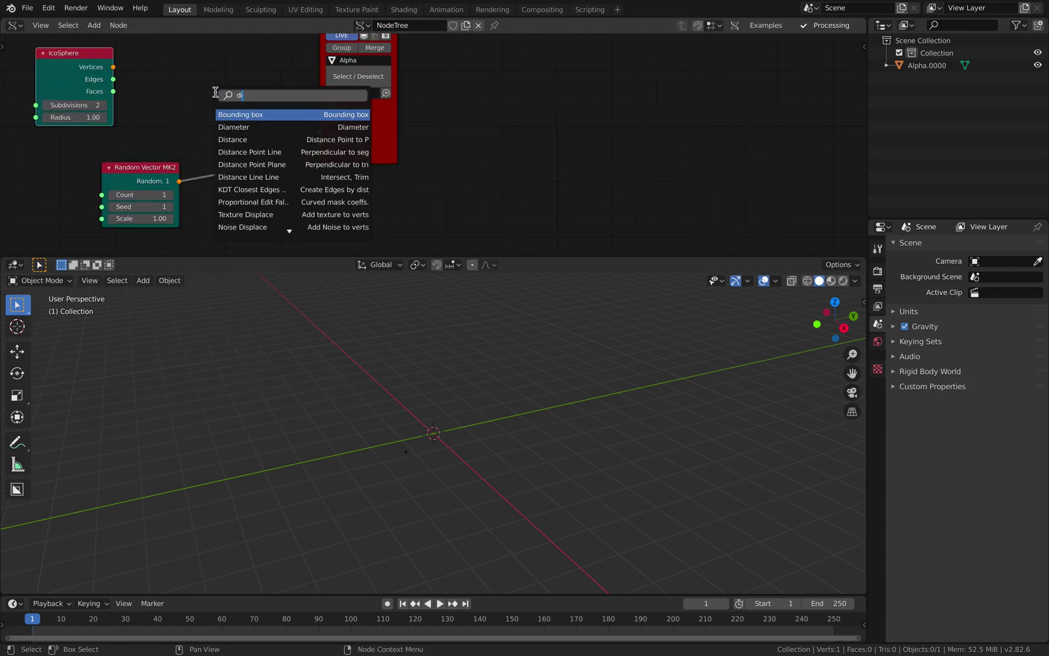
key(Return)
click(157, 41)
Feed the IcoSphere, with 1 subdivision, through Diamond Mesh and connect the resulting vertices and faces to the viewer node.
middle_drag(169, 63, 190, 74)
drag(128, 76, 177, 131)
click(72, 121)
drag(254, 69, 341, 117)
drag(254, 94, 342, 142)
middle_drag(288, 198, 308, 168)
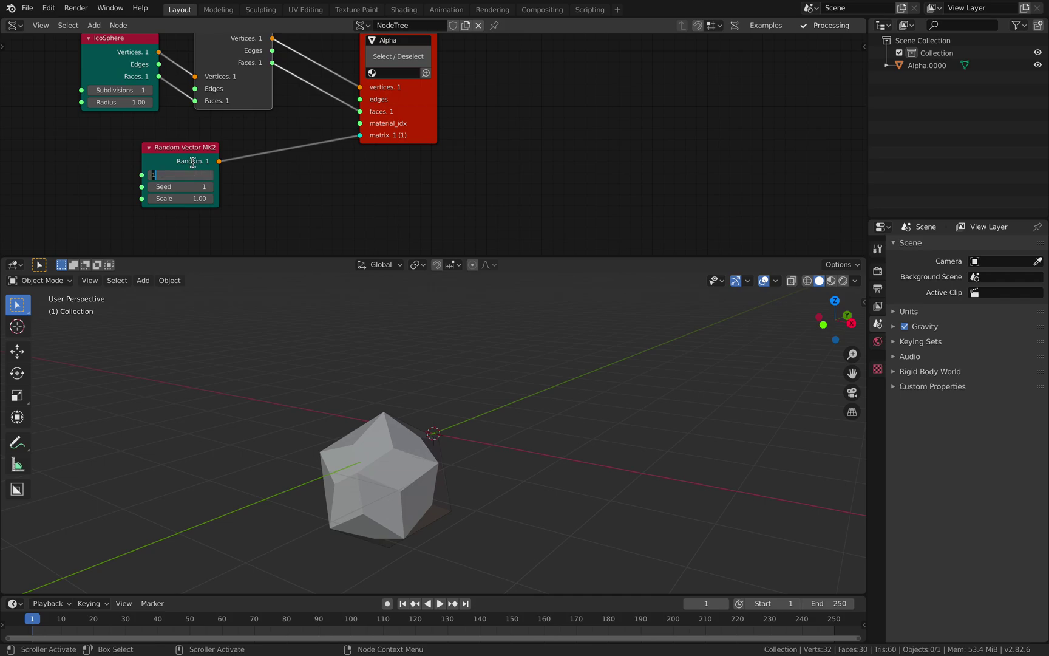
Set the Random Vector node's count to 20, seed to 45 and scale to 4.60.
text(20)
key(Return)
drag(193, 187, 273, 197)
key(Home)
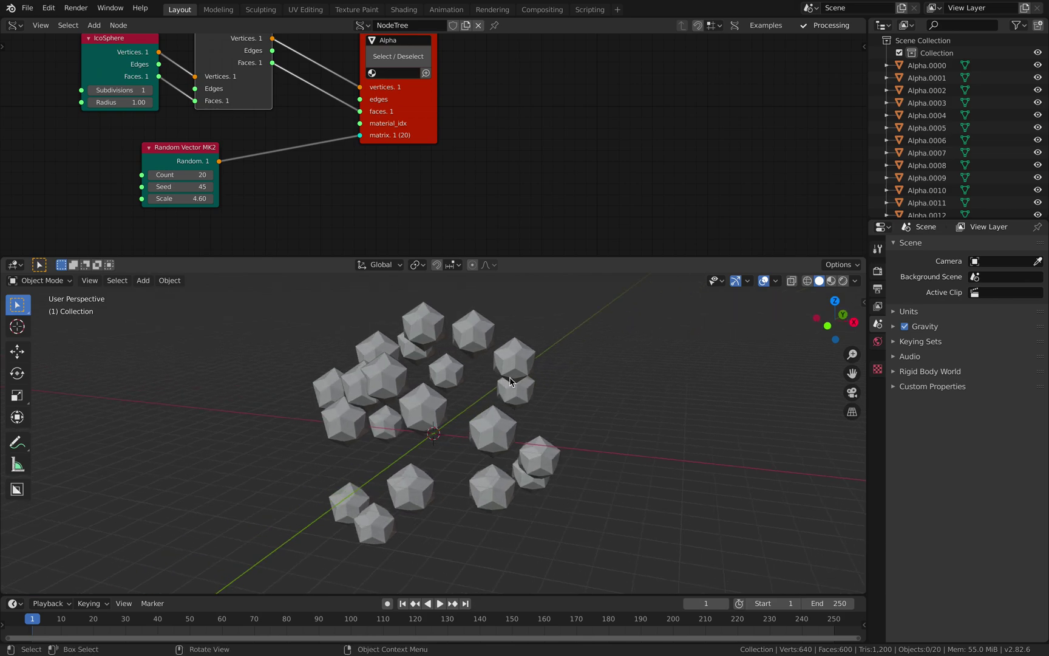
Tidy the node layout by repositioning the Diamond Mesh and IcoSphere nodes.
key(Home)
drag(286, 99, 306, 92)
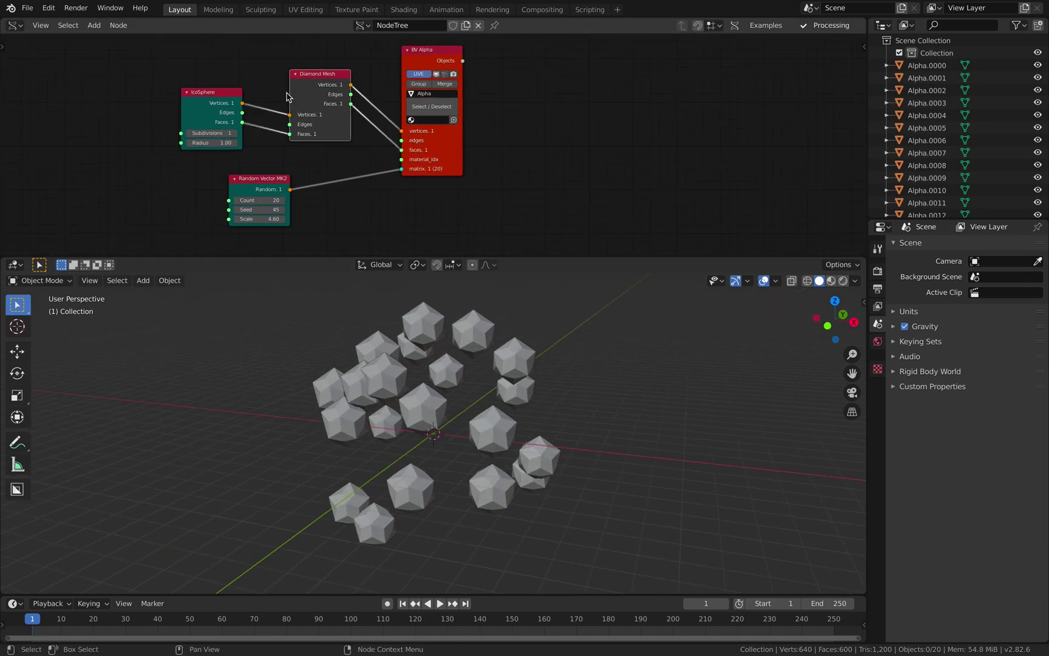
drag(229, 94, 239, 92)
Select the generated object Alpha.0011, enlarge the outliner's height and widen the outliner and properties column.
middle_drag(498, 395, 469, 397)
click(509, 360)
middle_drag(509, 359, 559, 335)
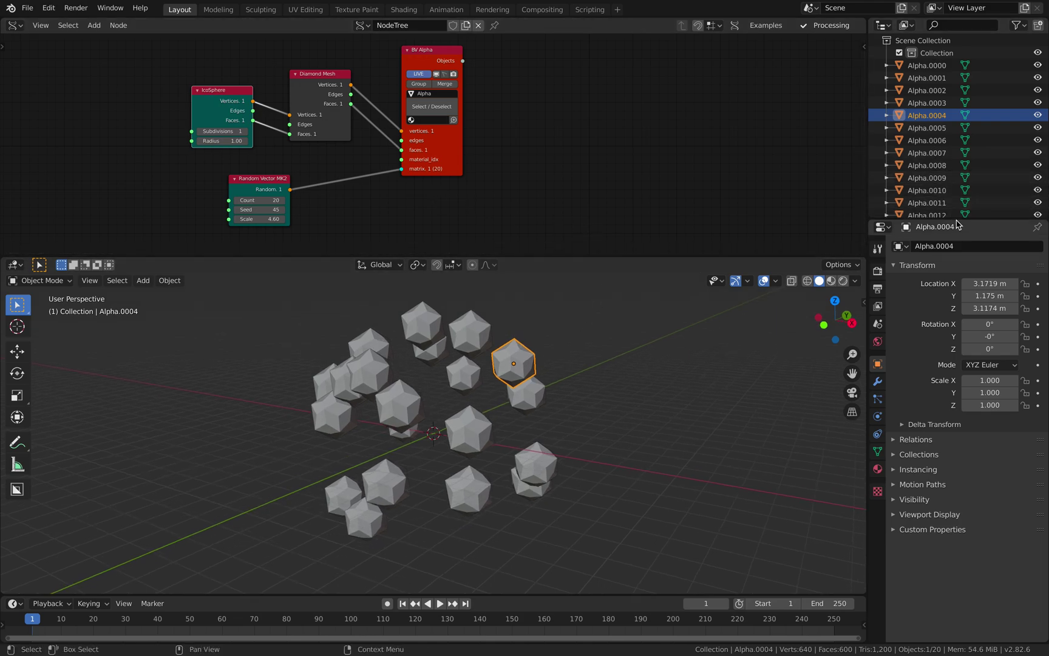
drag(957, 220, 956, 284)
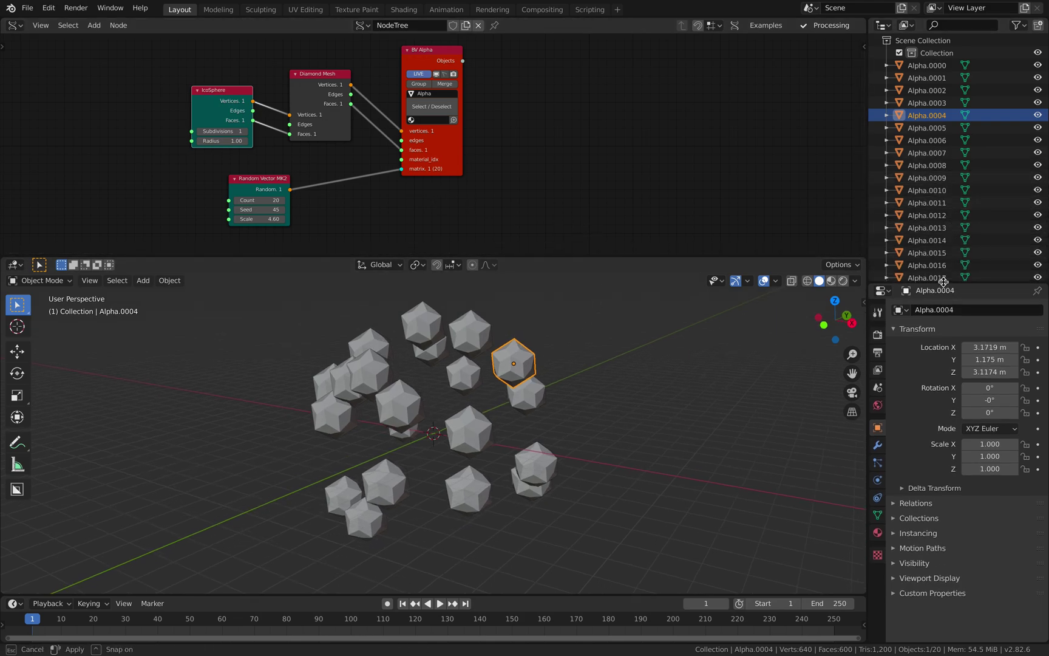
click(872, 204)
drag(868, 207, 791, 206)
middle_drag(533, 321, 540, 321)
scroll(518, 163, down, 1)
mouse_move(518, 170)
middle_down()
mouse_move(543, 183)
mouse_move(537, 163)
middle_up()
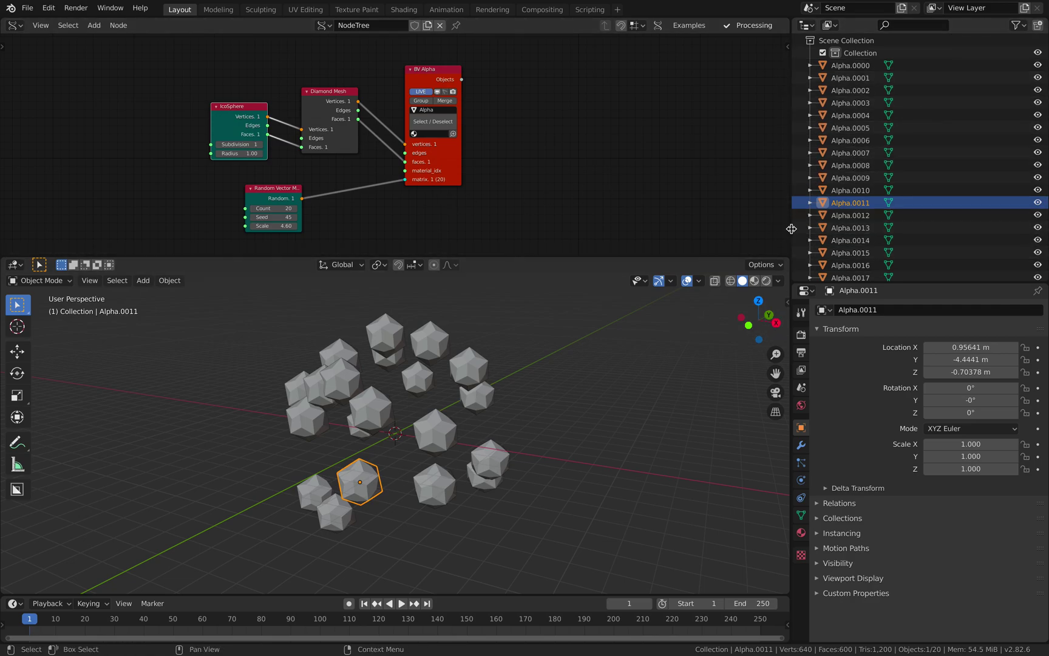
drag(791, 228, 767, 228)
middle_drag(595, 204, 620, 213)
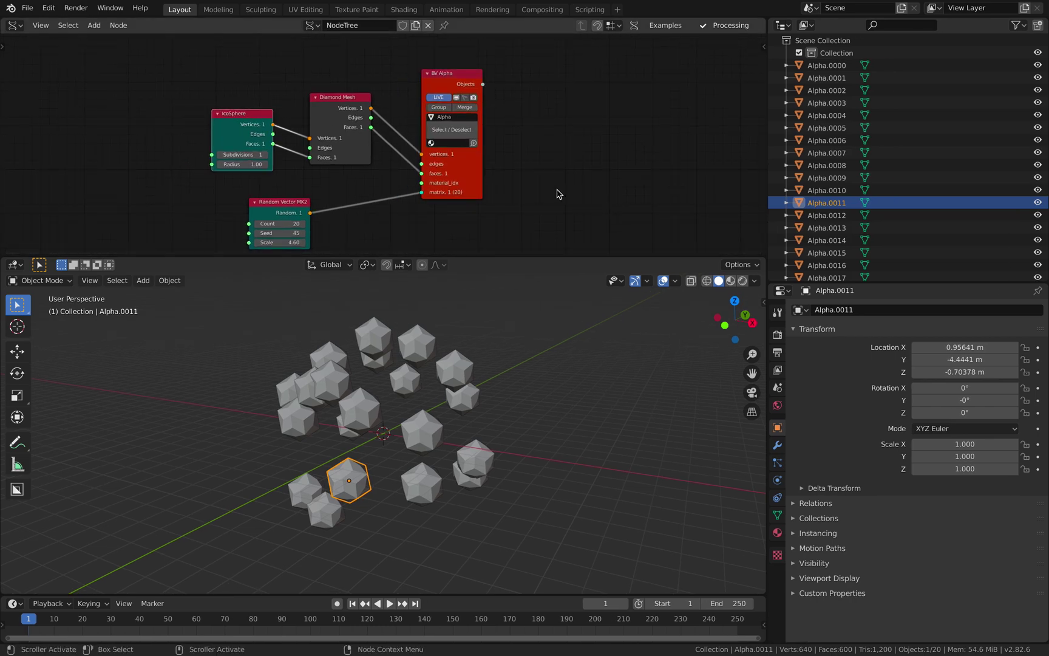
scroll(565, 182, up, 1)
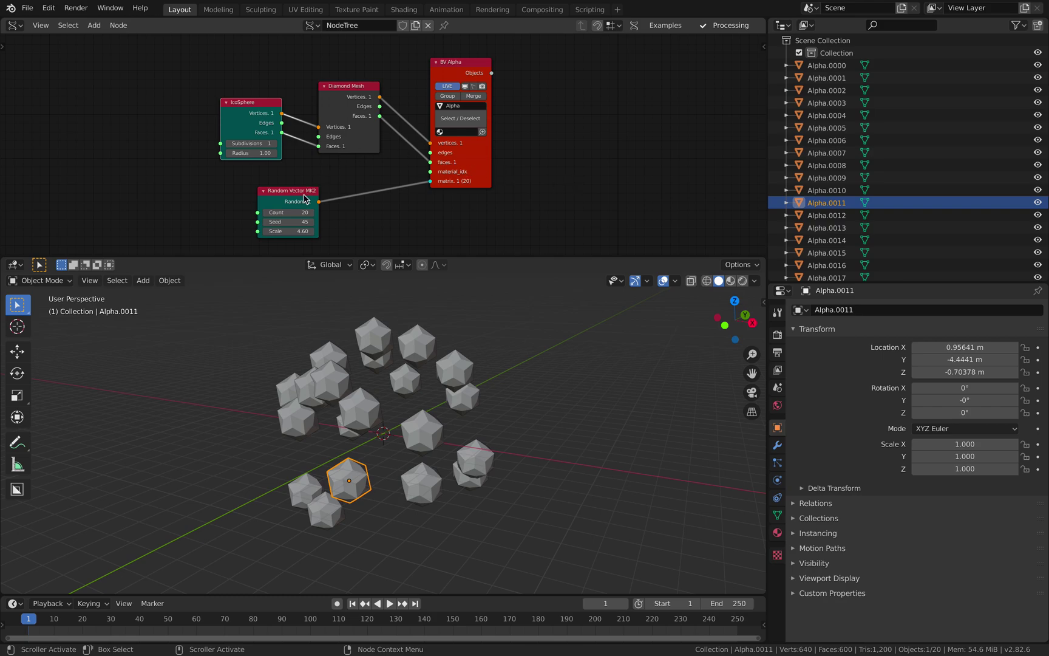
Set the Random Vector node's scale to 6.22, count to 25 and seed to 65.
drag(287, 231, 340, 231)
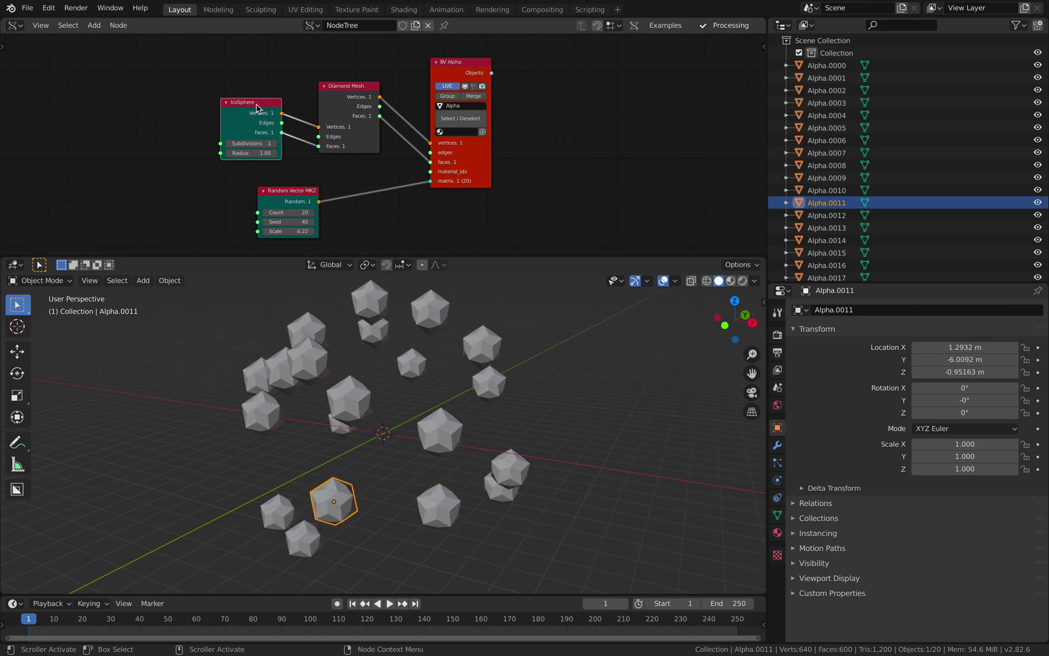
middle_drag(328, 102, 245, 99)
middle_drag(363, 300, 443, 374)
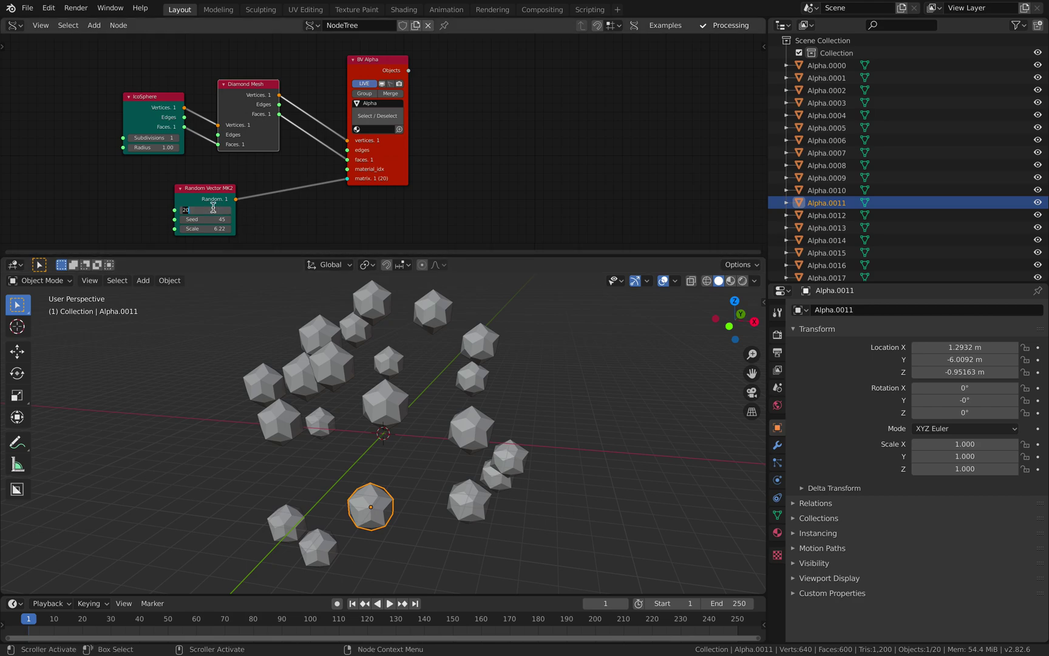
key(Return)
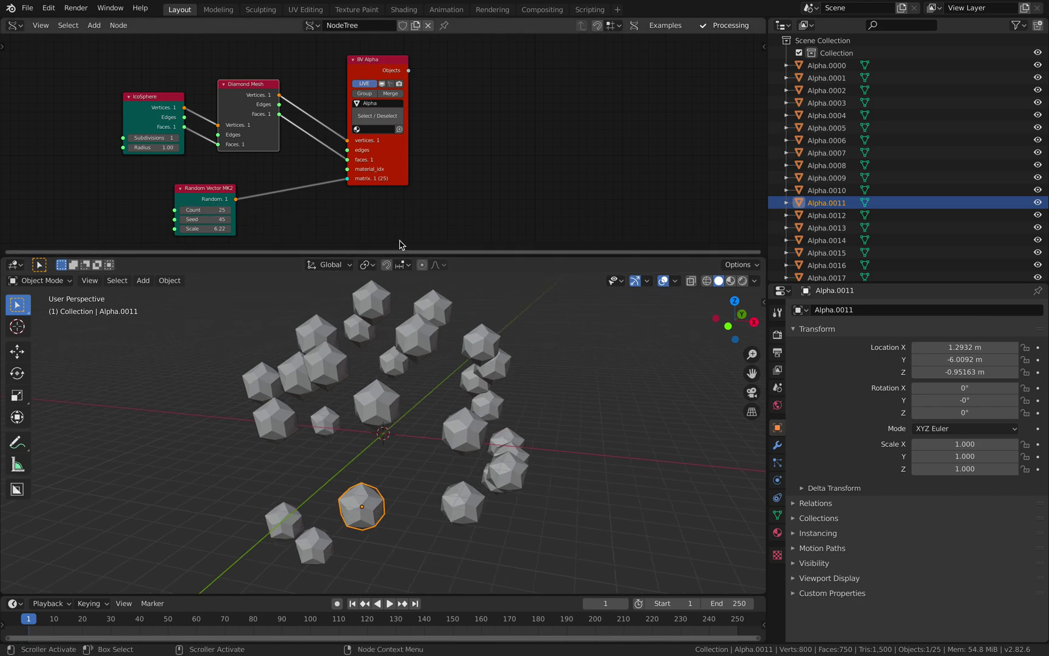
middle_drag(392, 288, 404, 293)
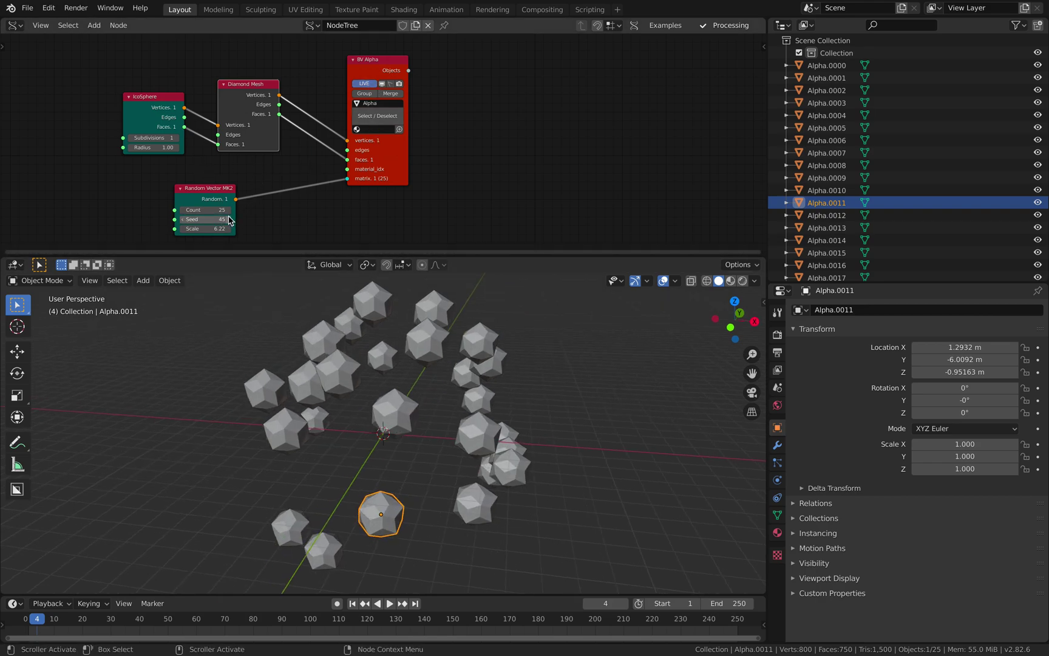
drag(205, 219, 225, 219)
scroll(844, 185, down, 5)
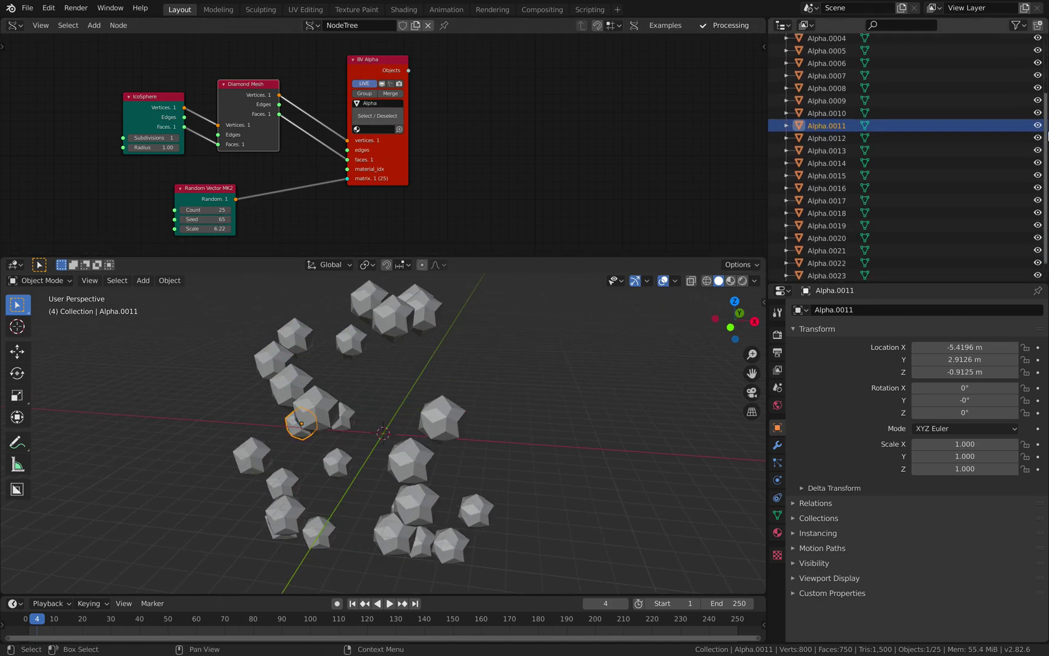
scroll(844, 185, up, 6)
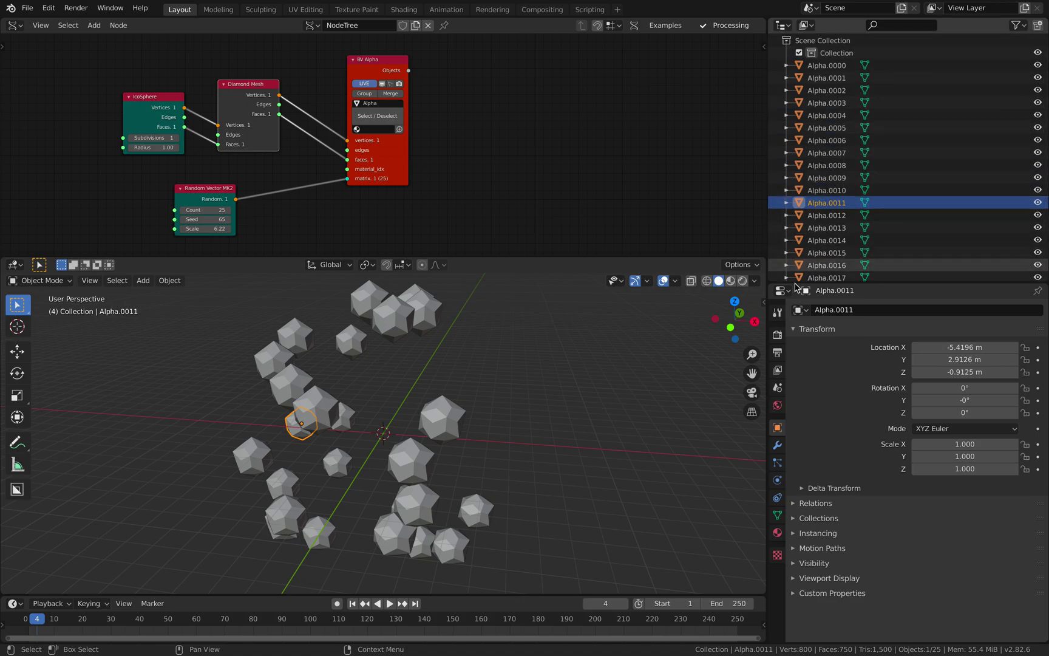
Save the scene to the Desktop as spawn_001.blend.
click(28, 8)
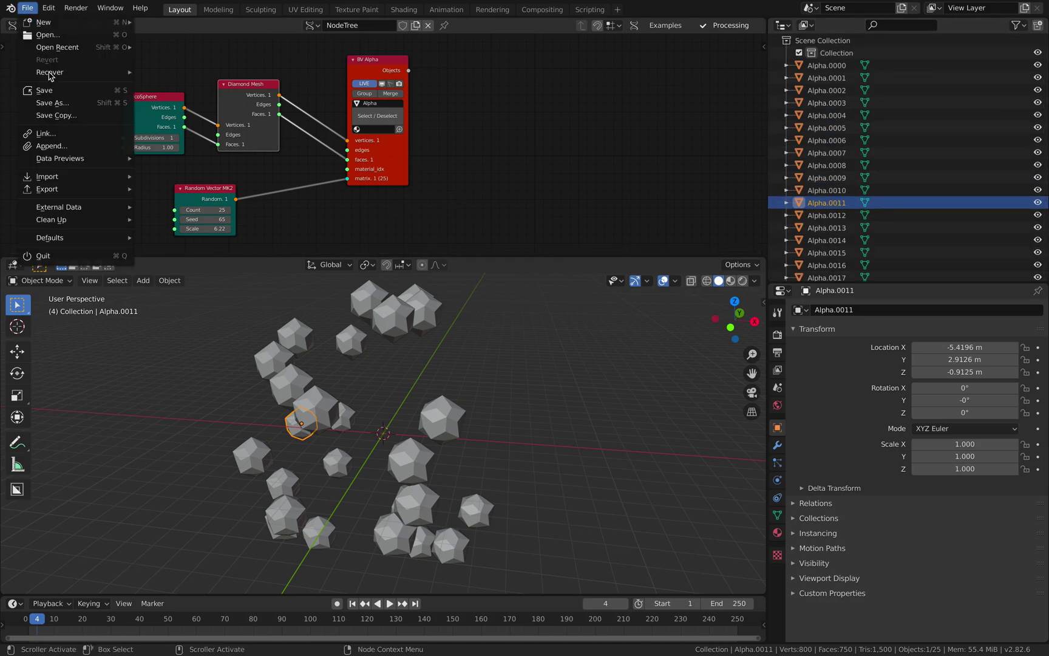
click(52, 104)
click(366, 563)
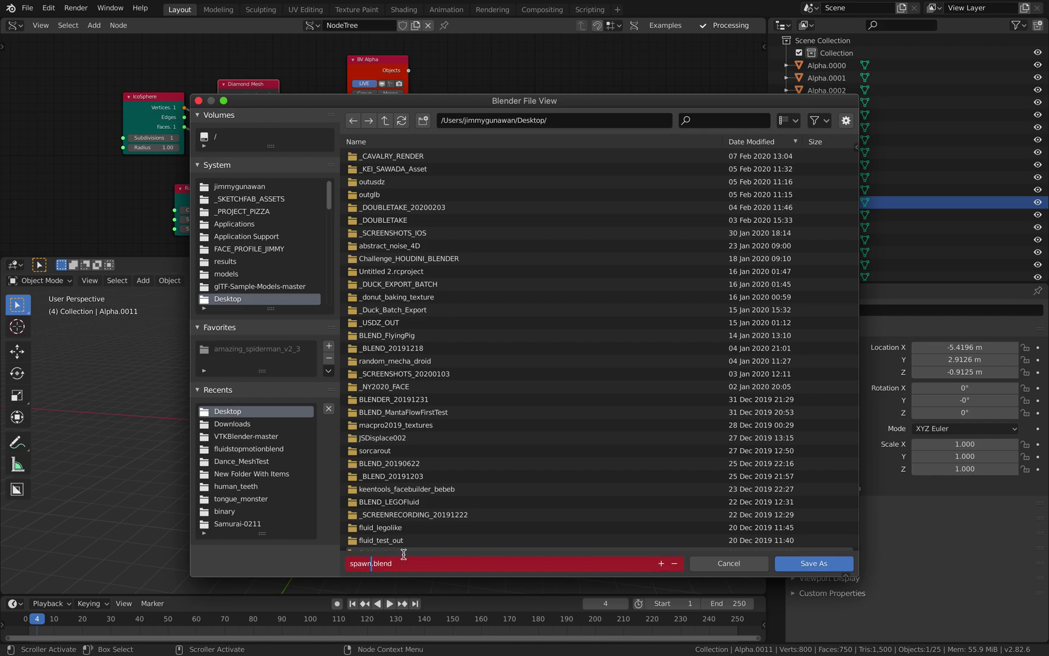
text(spawn_001)
key(Return)
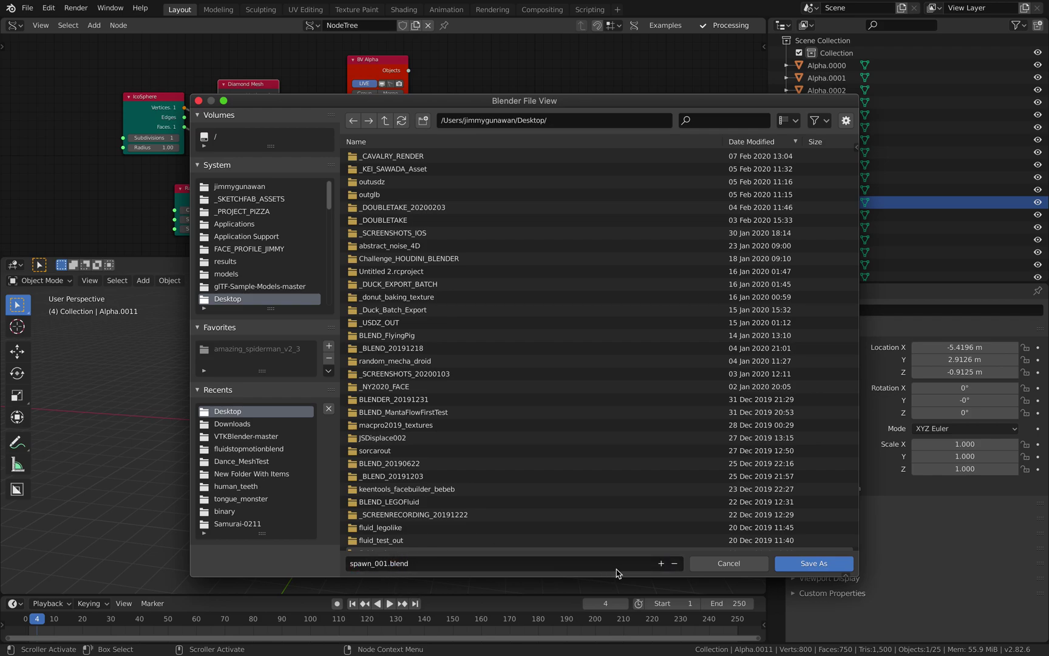
click(798, 564)
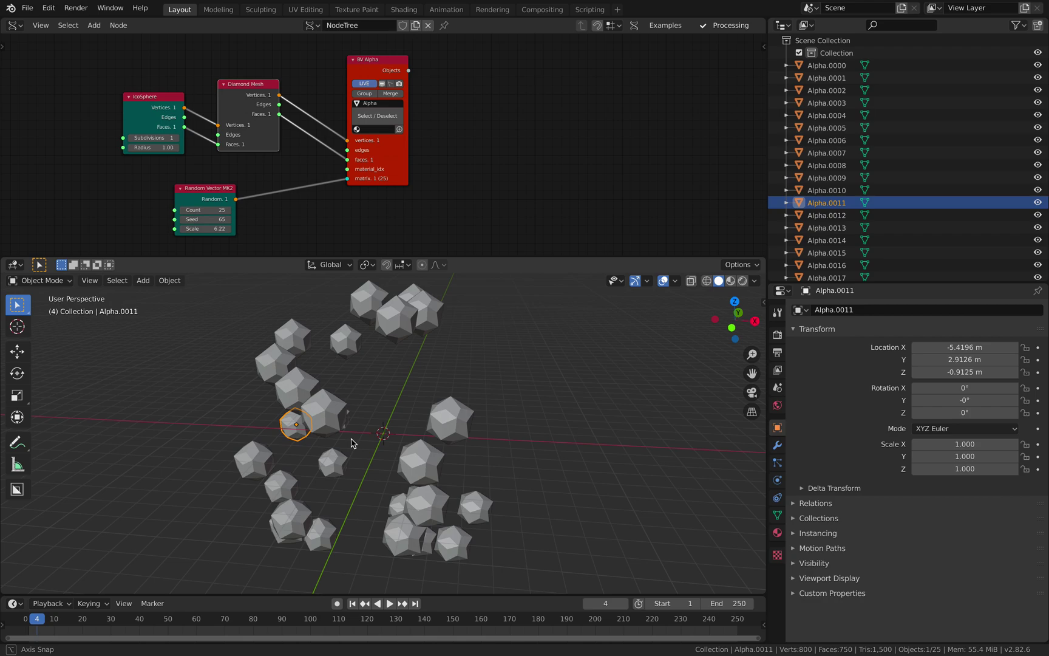
Turn off live updating on the viewer node and save the file again.
click(363, 85)
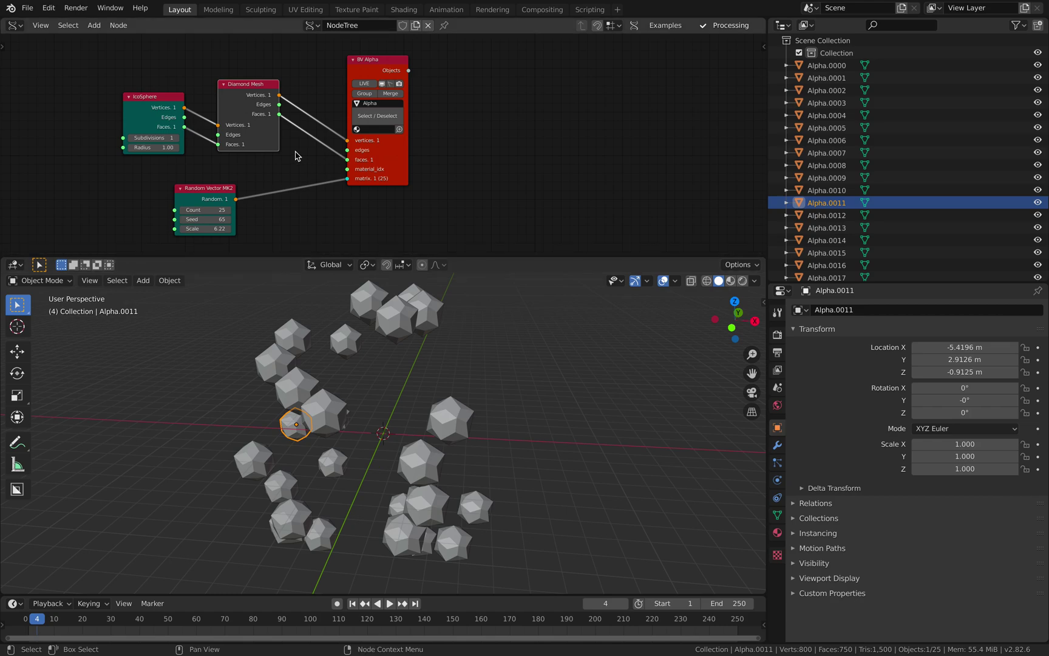
middle_drag(450, 199, 393, 200)
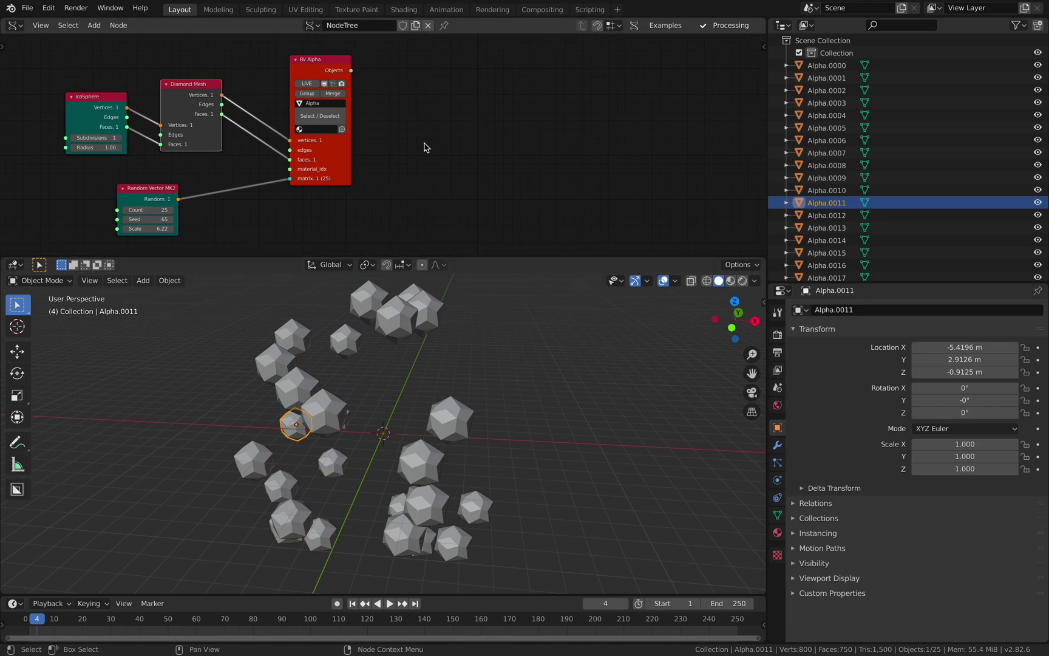
key(ctrl+s)
Add an Object ID Selector node in the free space beside the viewer node.
middle_drag(445, 149, 429, 143)
key(alt+space)
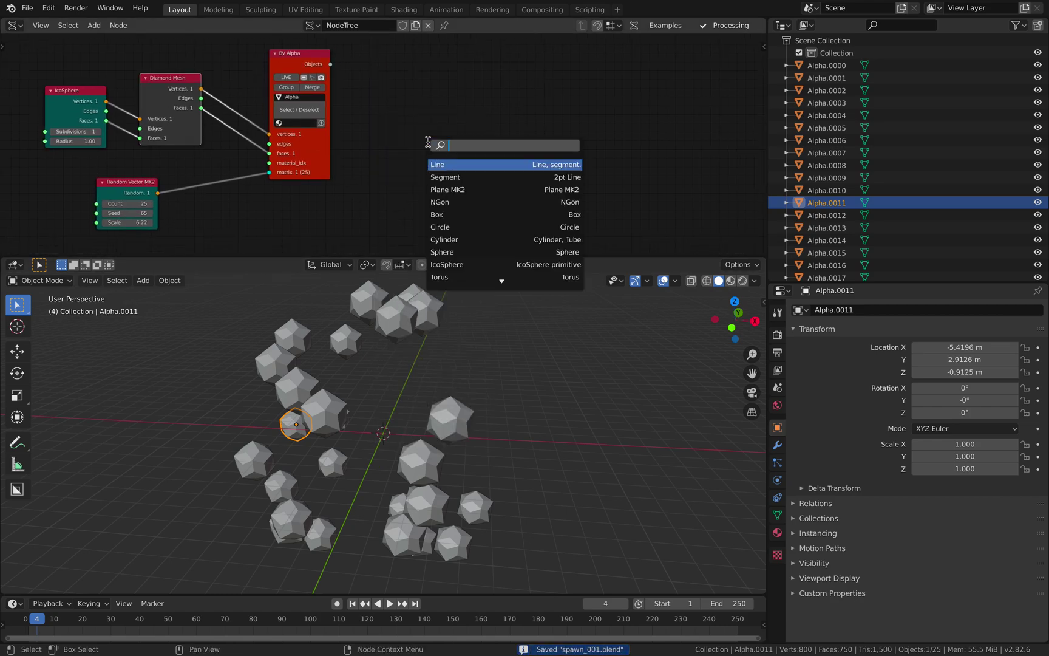
text(object id)
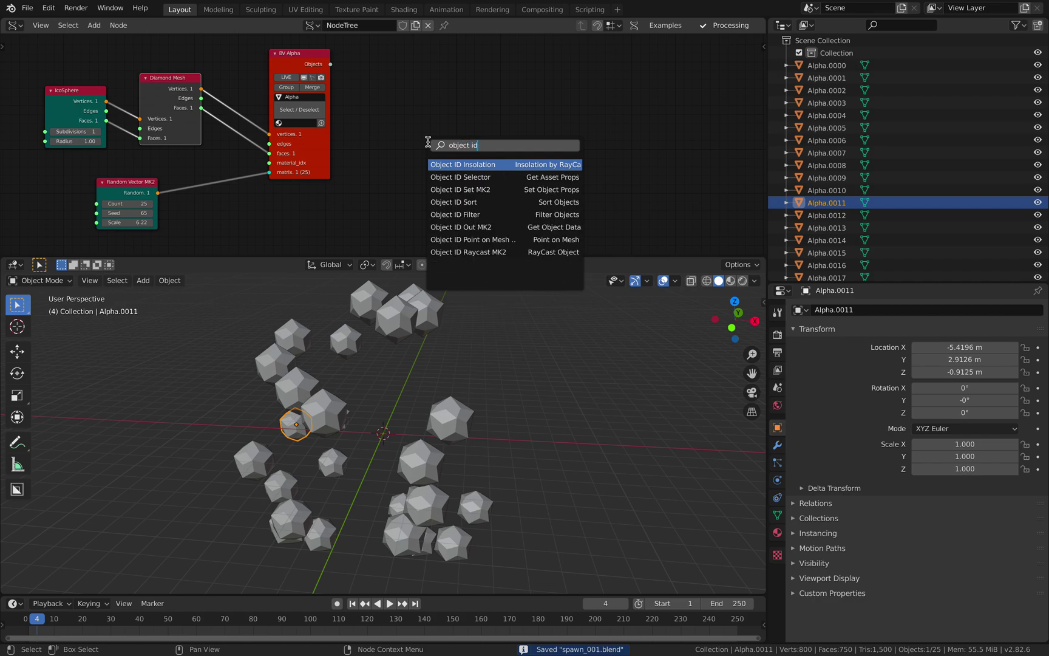
click(455, 177)
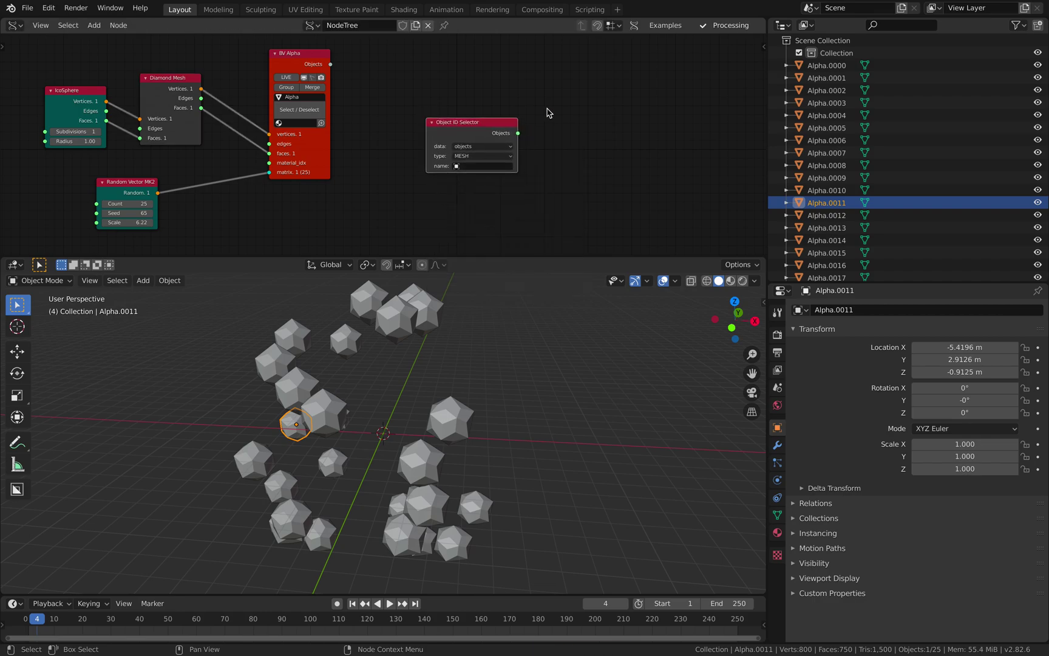
Add an Object ID Set MK2 node in the free space beyond the Object ID Selector node.
key(alt+space)
text(object id s)
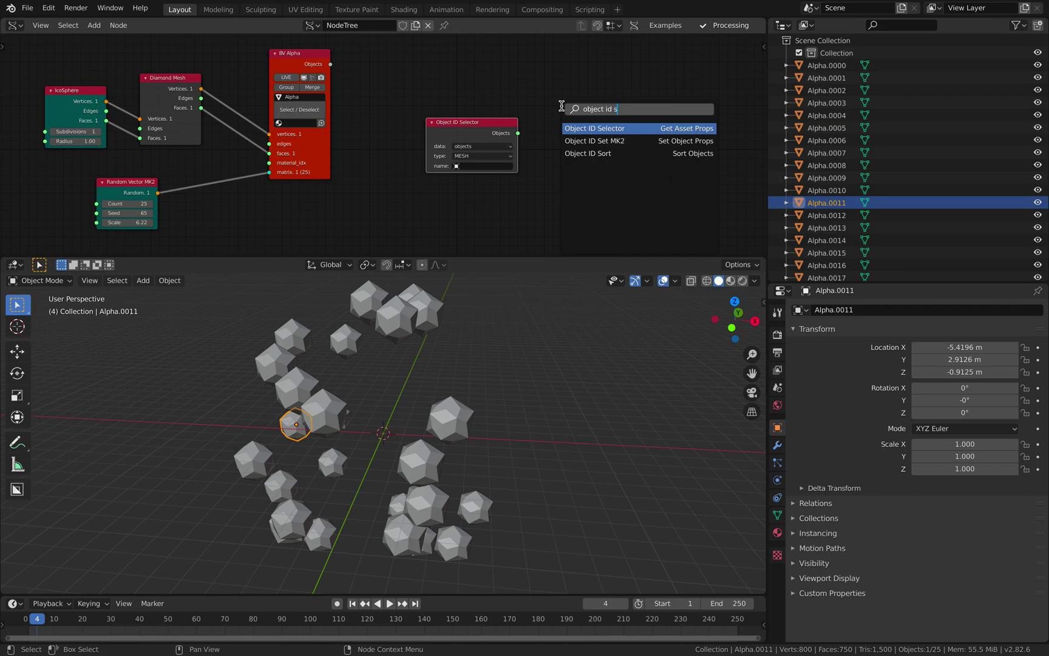
click(577, 136)
click(583, 120)
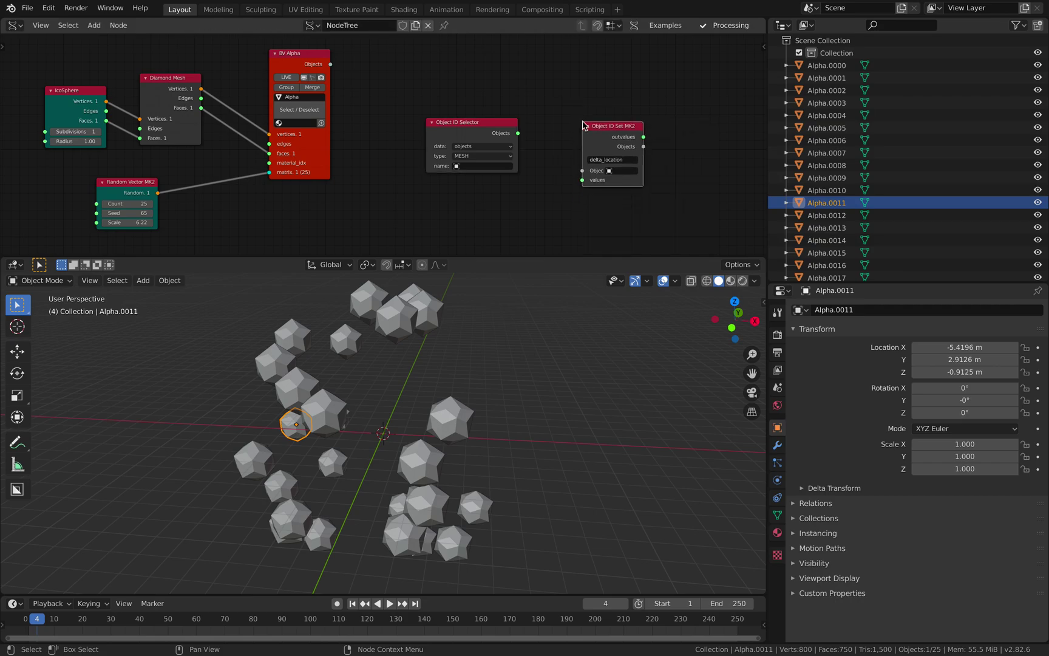
middle_drag(548, 109, 518, 102)
drag(302, 57, 507, 94)
middle_drag(502, 89, 464, 99)
Set the Object ID Set node's property to location and choose MESH as the Object ID Selector's type.
click(570, 159)
text(location)
key(Return)
scroll(564, 163, up, 3)
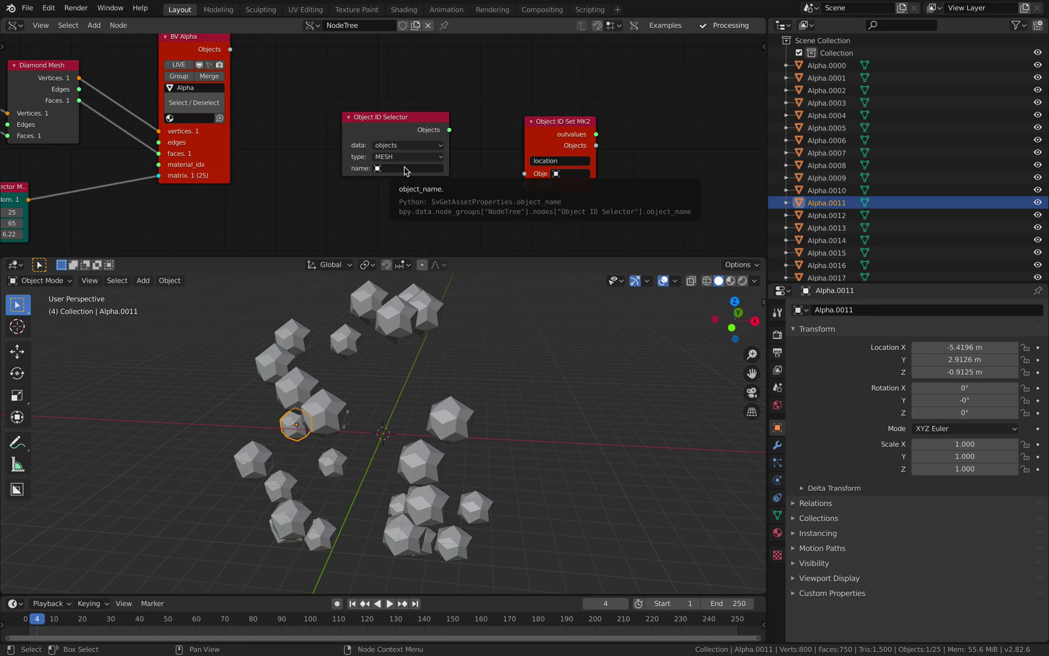
click(405, 158)
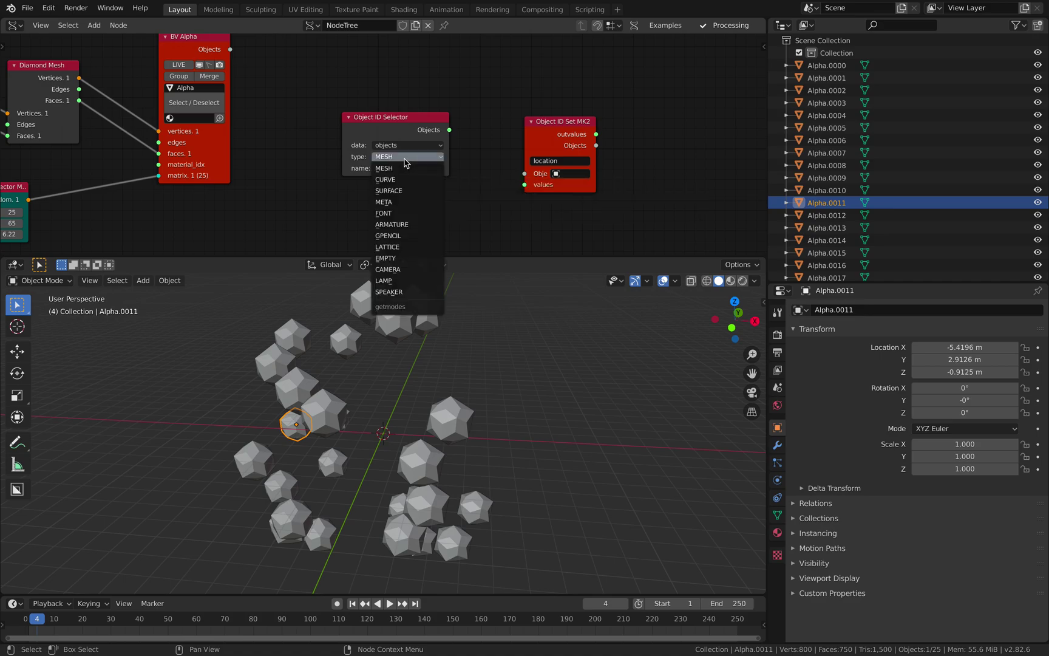
click(405, 159)
Spread the two Object ID nodes apart and add an Object ID Filter node between them.
drag(405, 117, 395, 113)
drag(533, 134, 614, 144)
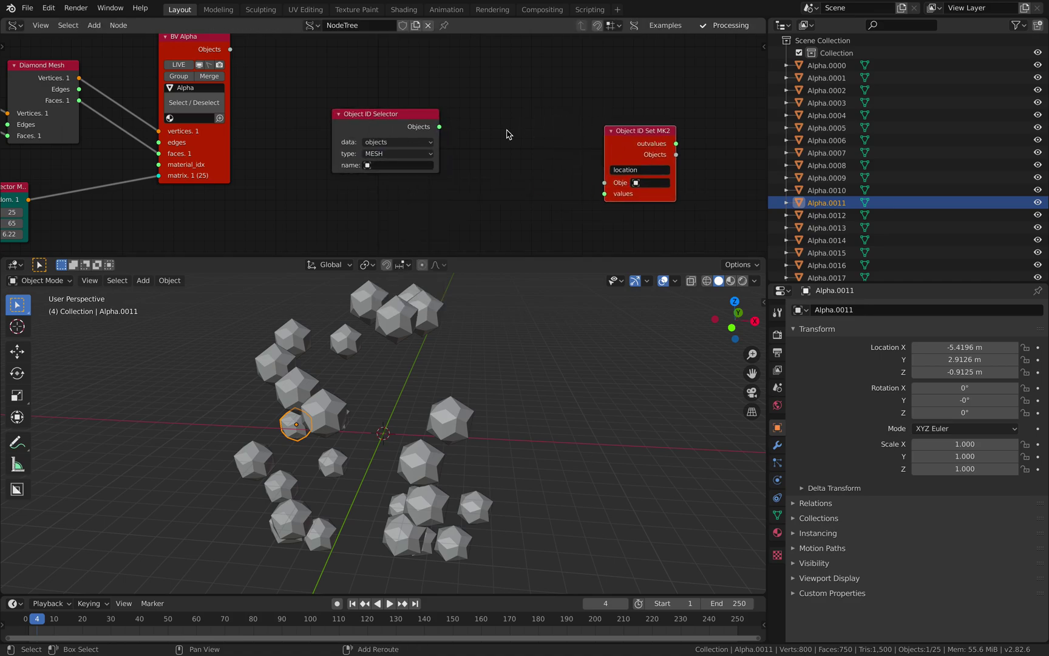
key(alt+space)
text(filter)
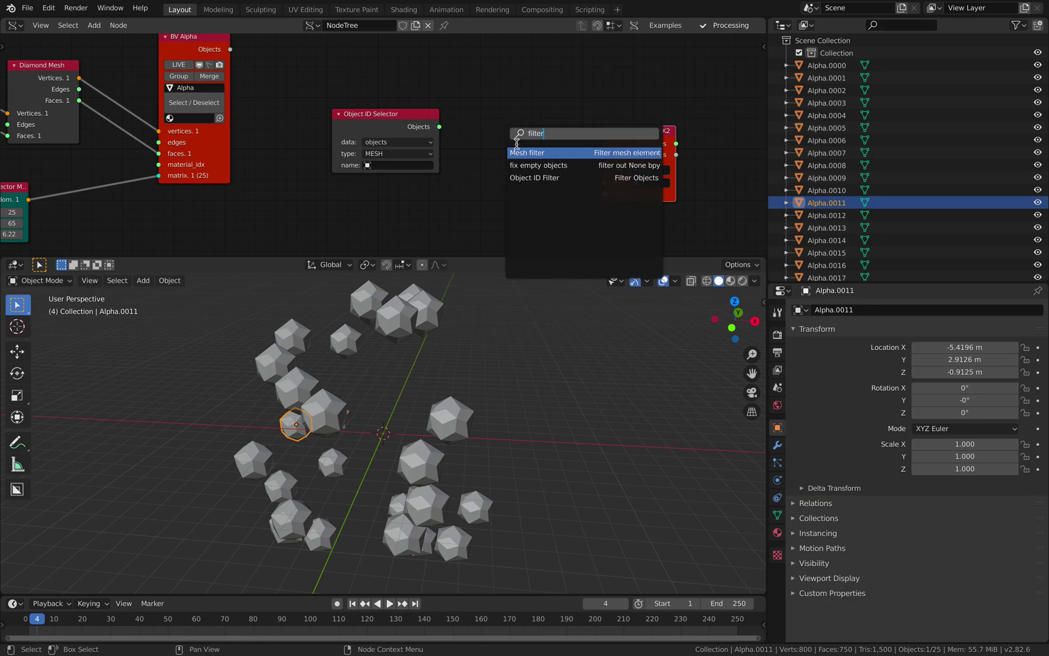
click(522, 178)
click(382, 128)
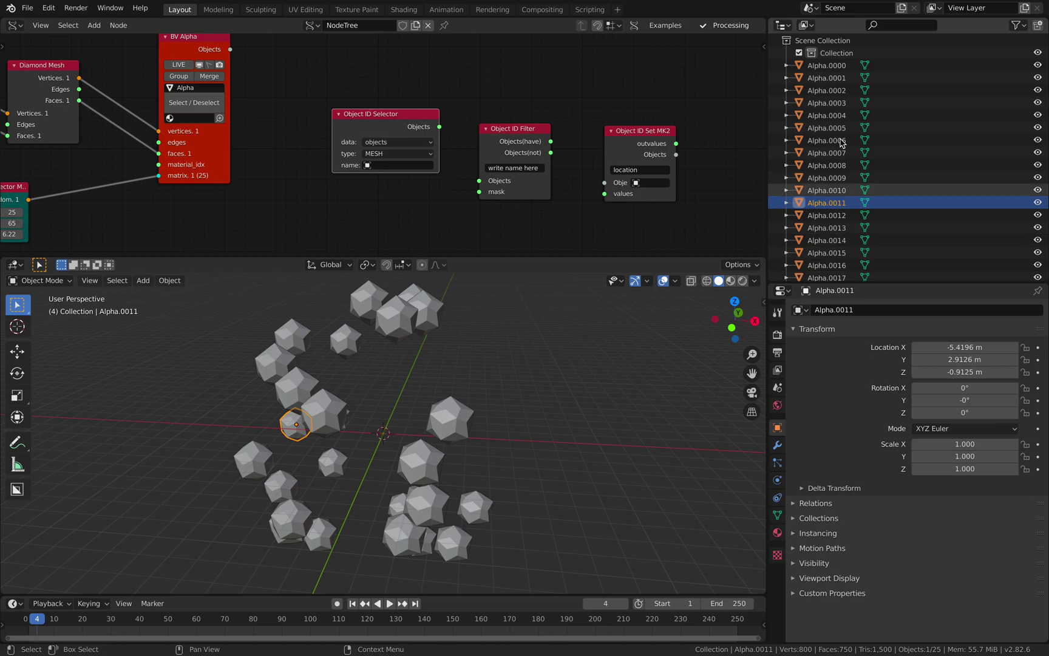
Connect the Object ID Selector's objects to the Object ID Filter and set the filter name to Alpha.
drag(438, 127, 513, 178)
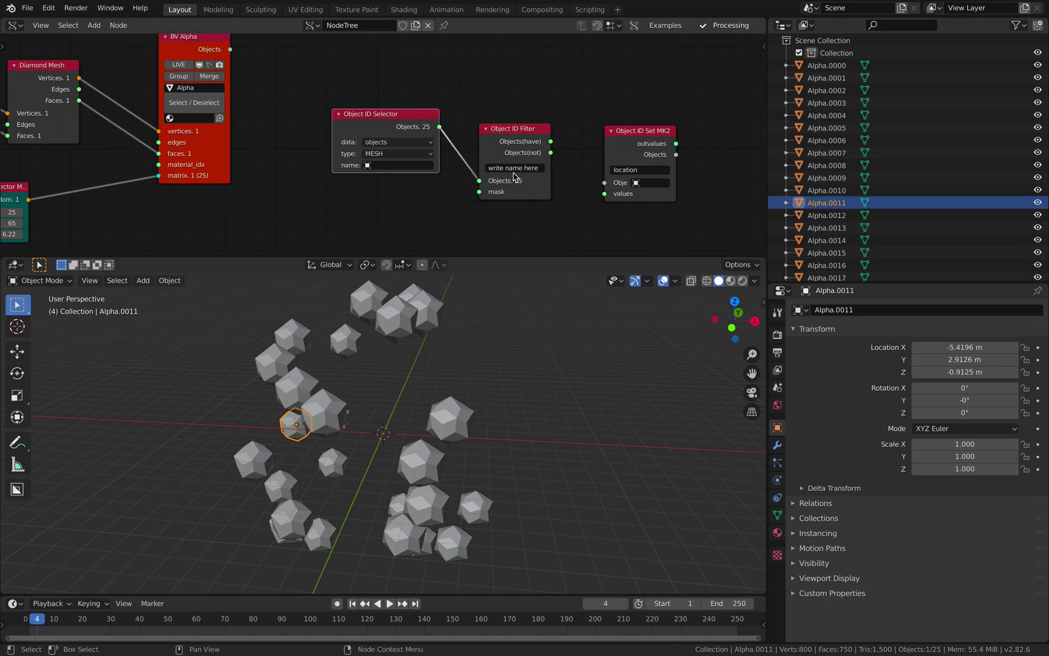
text(Alpha)
key(Return)
Connect the filter's Objects(have) output to the Object ID Set node's Objects input and save the file.
drag(551, 142, 569, 120)
drag(606, 184, 606, 184)
middle_drag(520, 185, 515, 151)
scroll(515, 151, down, 1)
key(ctrl+s)
middle_drag(438, 372, 423, 374)
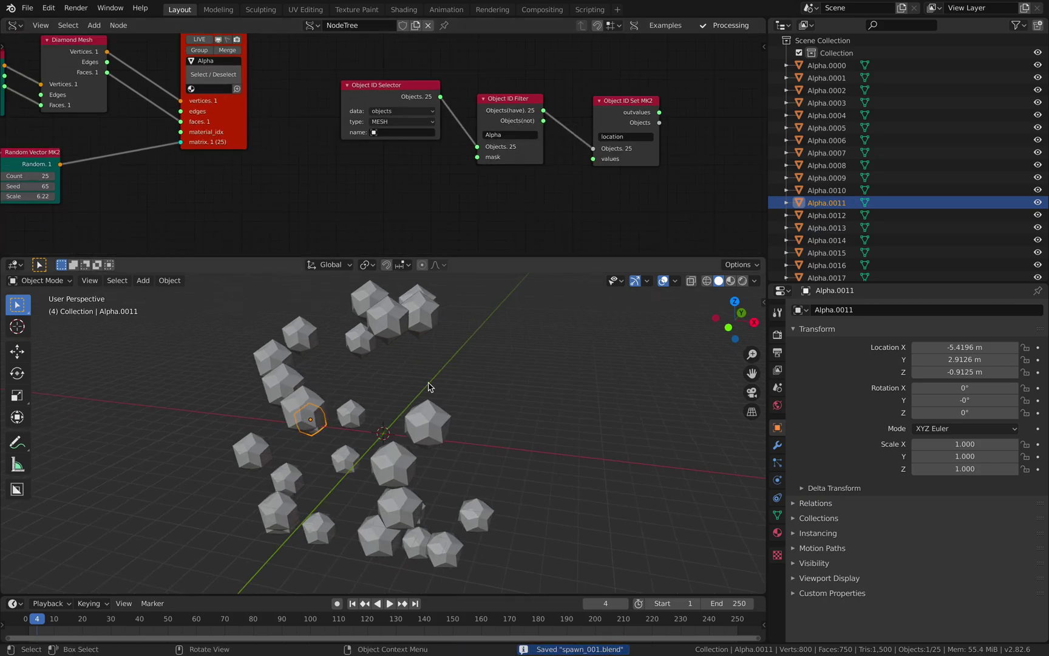
Add a Line node below the Object ID nodes and set its number of vertices to 25.
scroll(557, 172, down, 1)
middle_drag(212, 126, 243, 123)
middle_drag(168, 132, 183, 147)
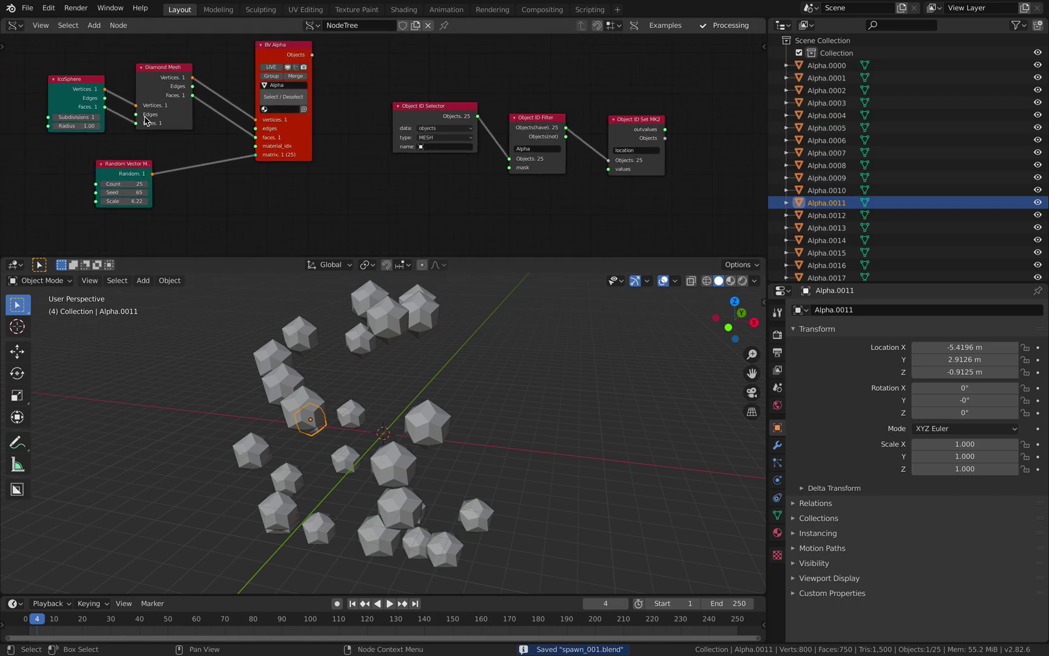
mouse_move(484, 205)
middle_down()
mouse_move(461, 159)
mouse_move(466, 197)
middle_up()
key(alt+space)
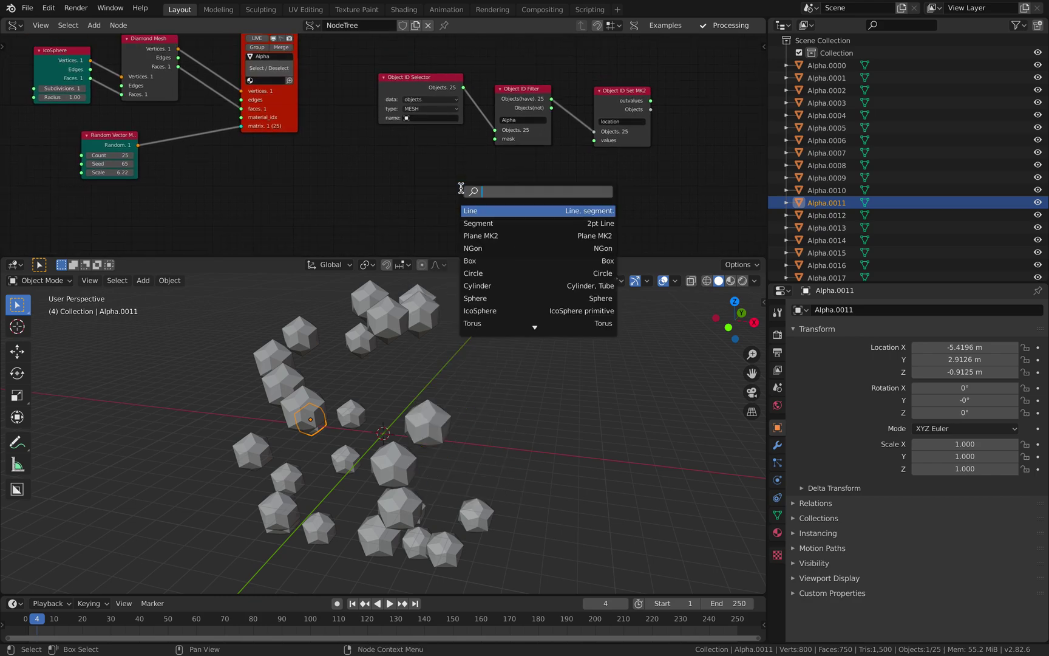
text(line)
key(Return)
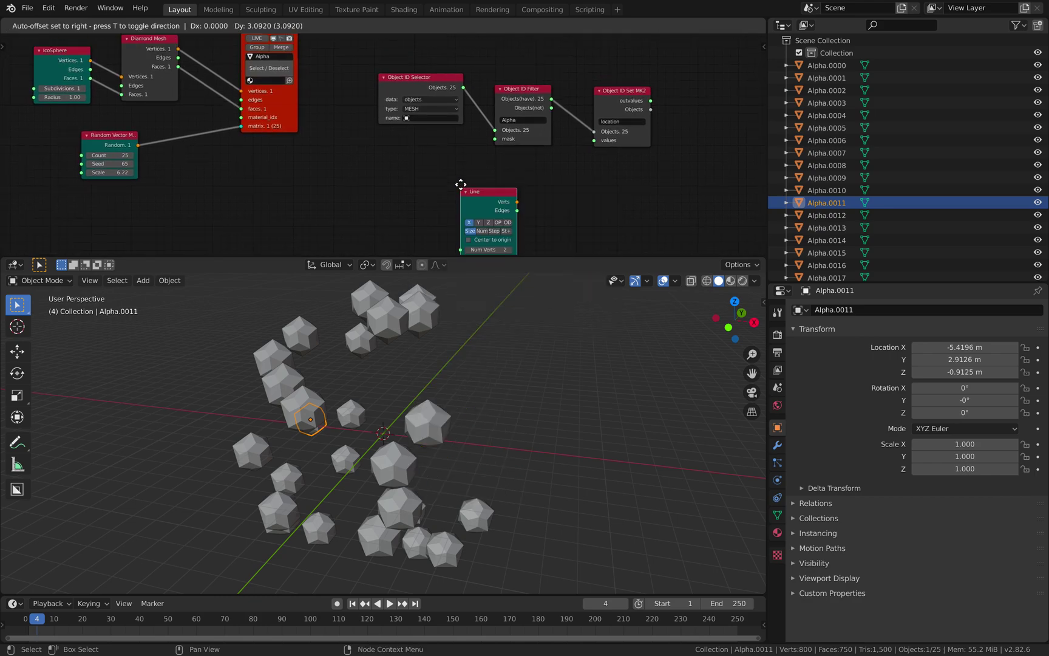
click(456, 164)
text(5)
key(Return)
Feed the Line's Verts into the Object ID Set node's values, set the line size to 57.04 and save the file.
drag(513, 179, 597, 141)
mouse_move(471, 383)
middle_down()
mouse_move(513, 391)
mouse_move(479, 392)
middle_up()
drag(484, 235, 562, 235)
middle_drag(503, 403, 424, 344)
key(ctrl+s)
Enlarge the node editor area in both width and height.
scroll(389, 171, up, 1)
middle_drag(422, 161, 445, 204)
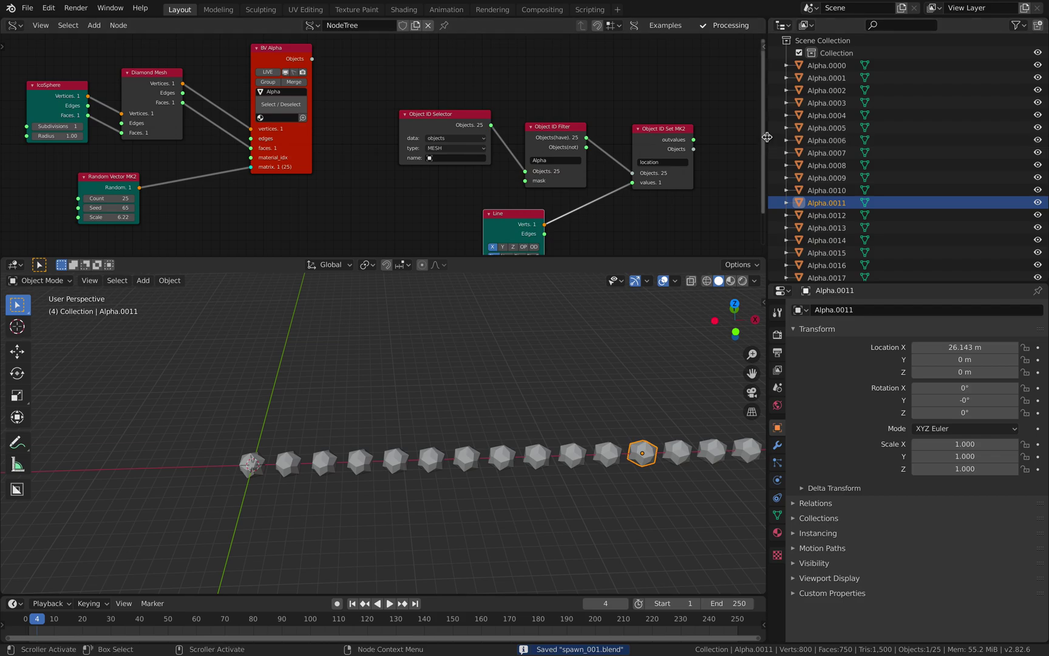
drag(767, 137, 817, 138)
drag(733, 258, 734, 312)
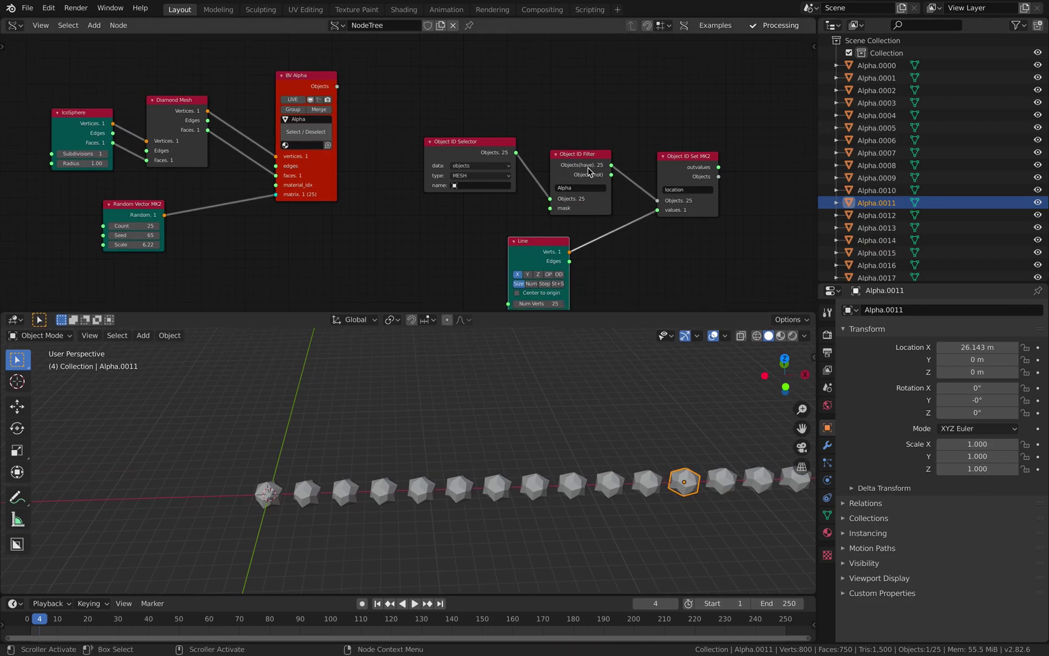
Search the available Sverchok nodes for "Object ID" and review the related nodes without adding one.
middle_drag(592, 136, 558, 130)
key(shift+a)
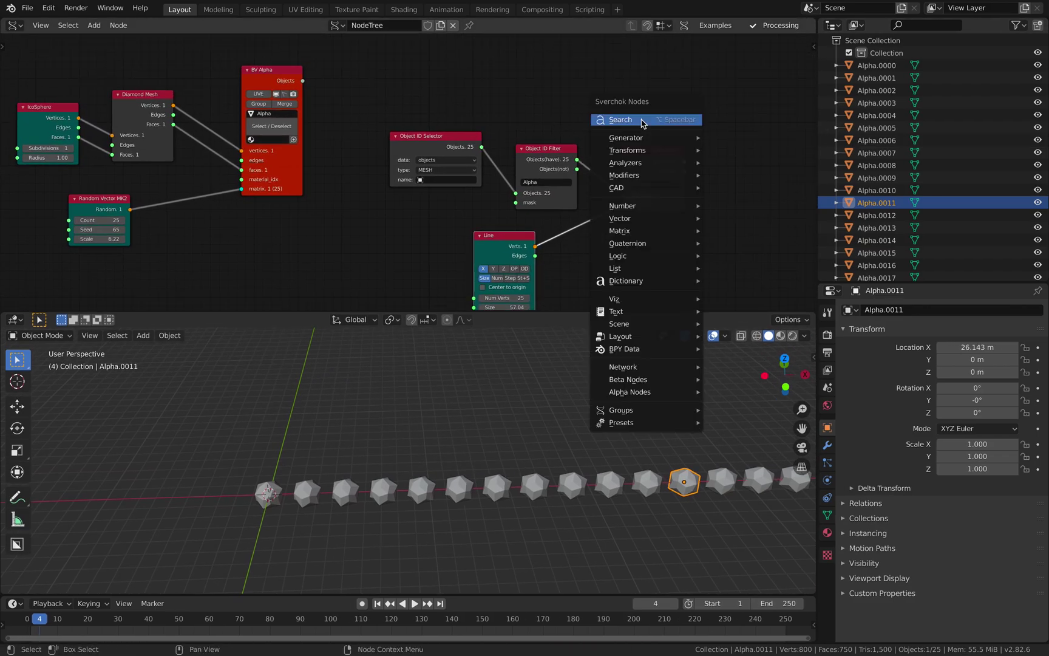
mouse_move(659, 246)
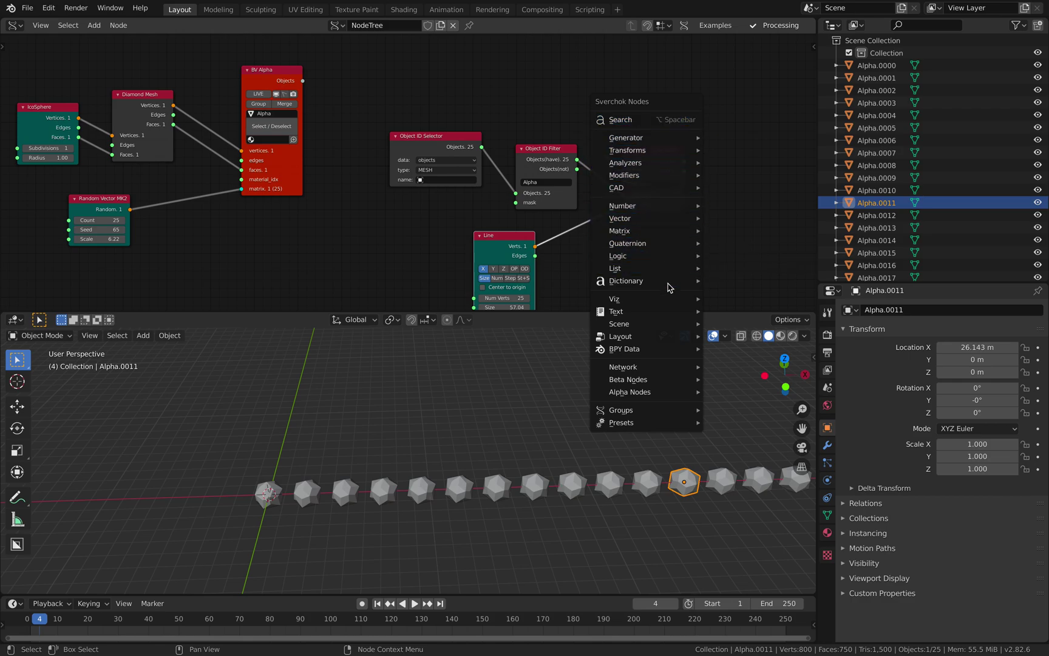
mouse_move(678, 391)
click(656, 119)
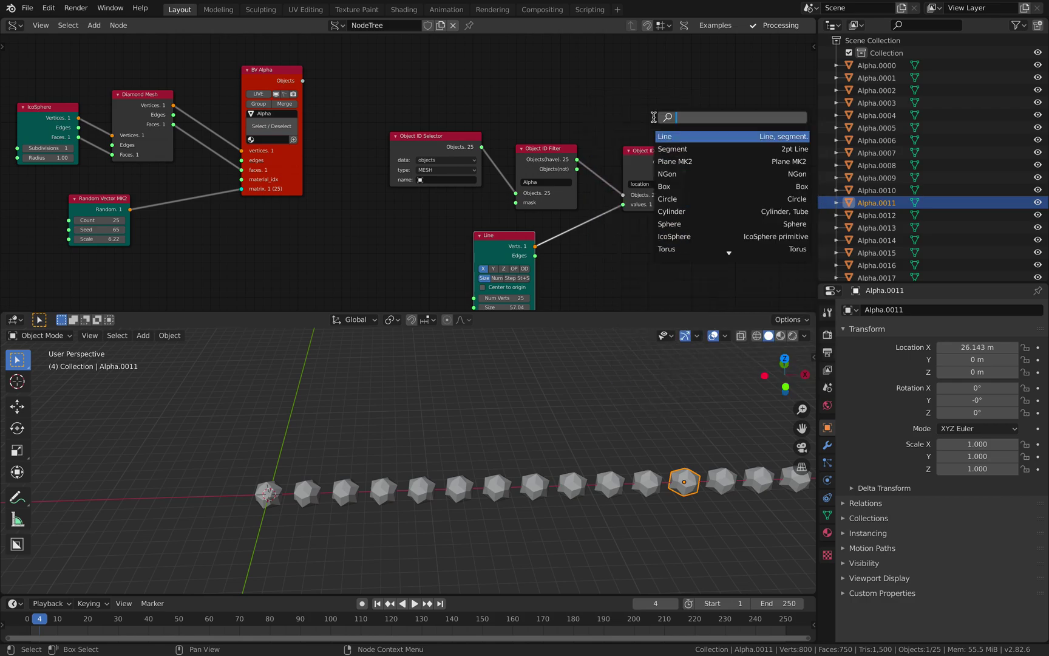
text(Object ID)
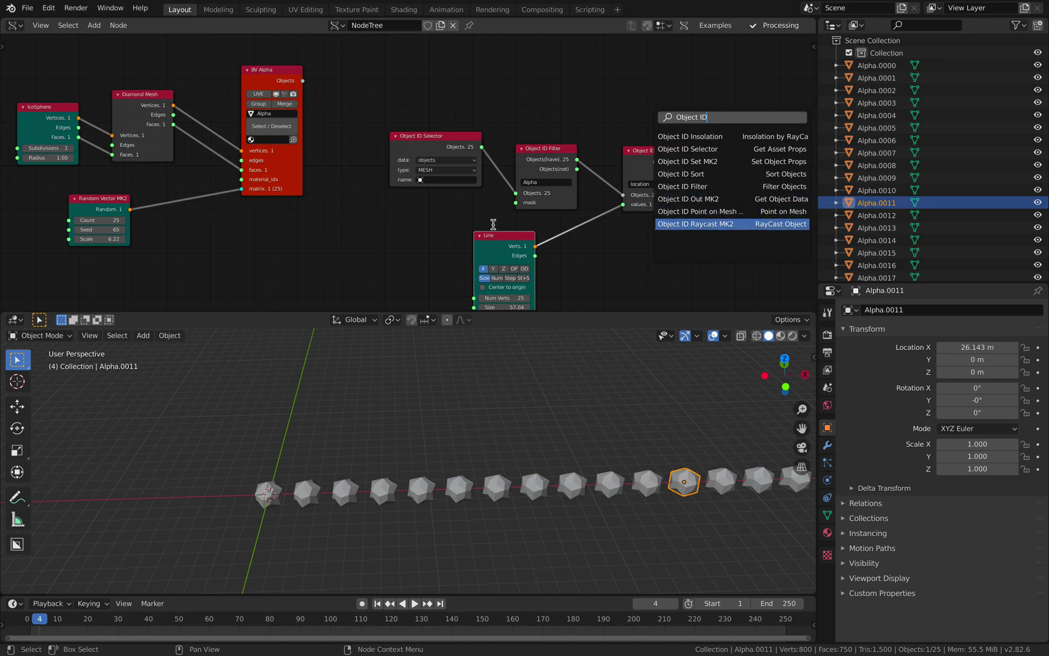
click(457, 223)
Rearrange the Object ID Set, Object ID Filter and Line nodes to make room between Line and Object ID Set.
middle_drag(496, 231, 466, 216)
drag(606, 193, 669, 184)
drag(482, 221, 515, 216)
drag(513, 138, 512, 119)
drag(500, 216, 443, 188)
mouse_move(544, 202)
middle_down()
mouse_move(510, 207)
mouse_move(546, 206)
middle_up()
Insert a Noise Displace node on the link between the Line and Object ID Set nodes.
key(alt+space)
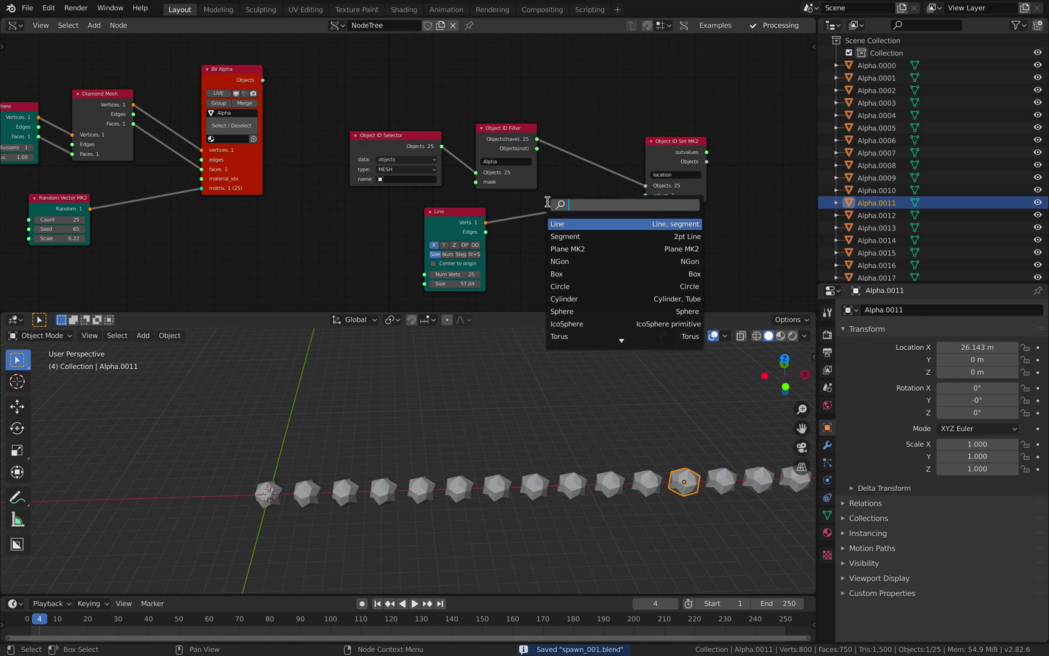
text(noise)
key(Return)
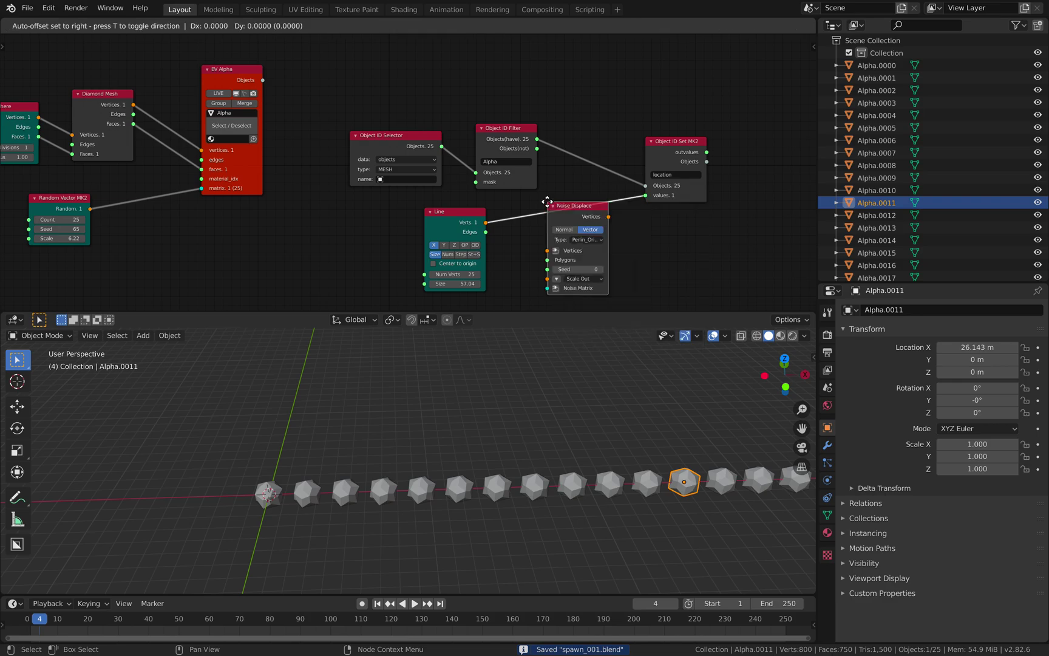
click(542, 196)
middle_drag(551, 185, 552, 176)
Try Noise Displace seeds of 64 and 132 to vary how the objects scatter along the line.
mouse_move(564, 256)
mouse_down()
mouse_move(599, 256)
mouse_move(569, 256)
mouse_up()
middle_drag(515, 248, 463, 237)
drag(402, 199, 401, 207)
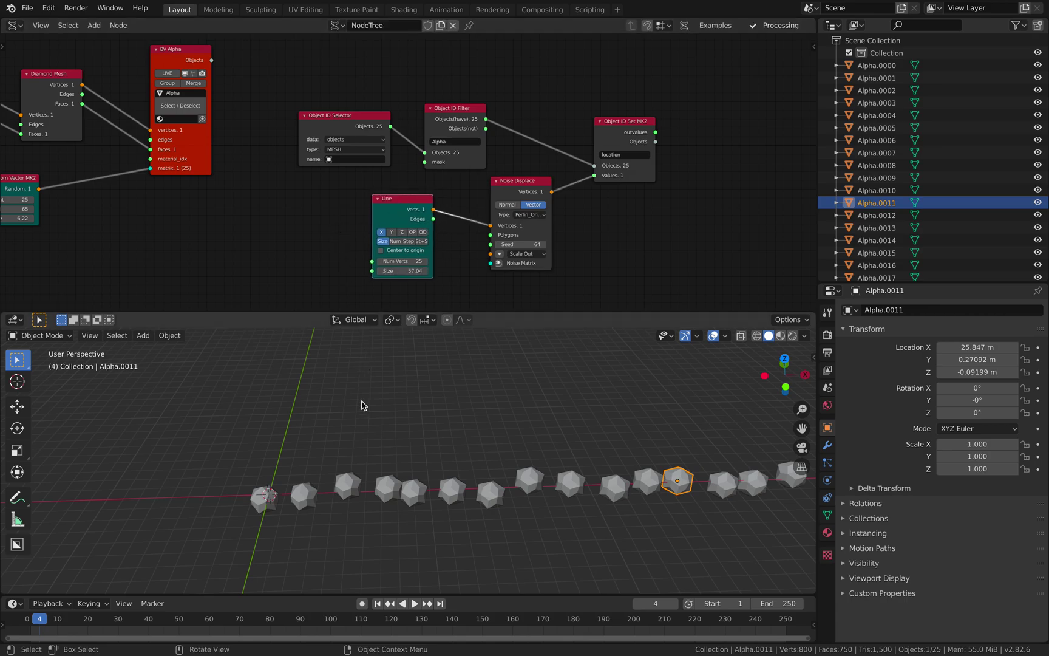
shift+middle_drag(638, 419, 513, 419)
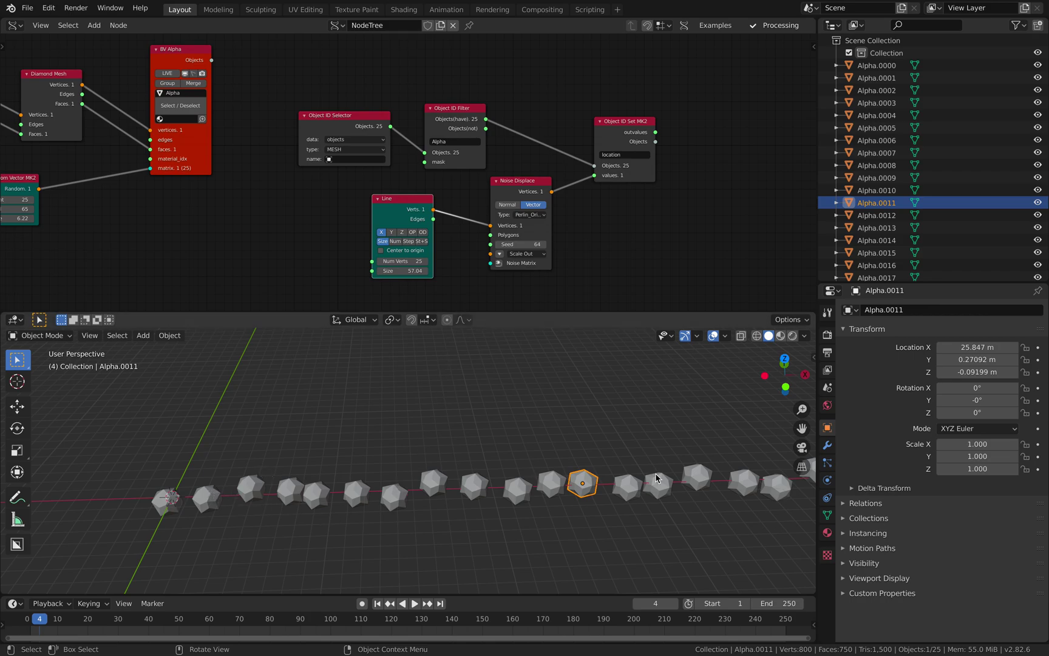
drag(517, 244, 557, 244)
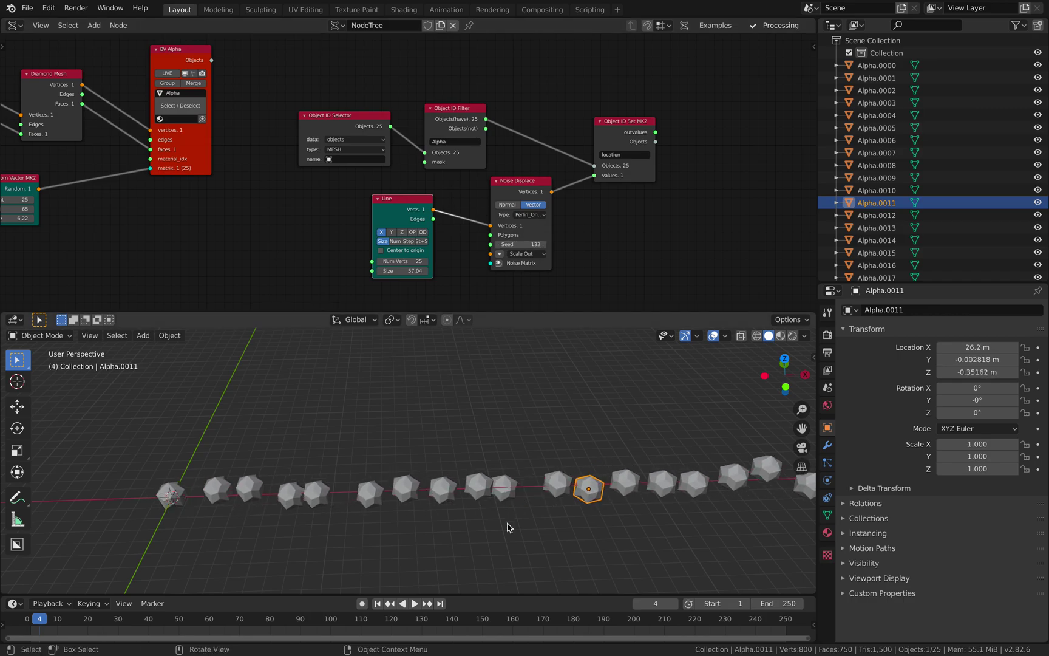
Set the Noise Displace seed to 256 and all three output scale values to 7.72, and save the file.
drag(498, 592, 499, 583)
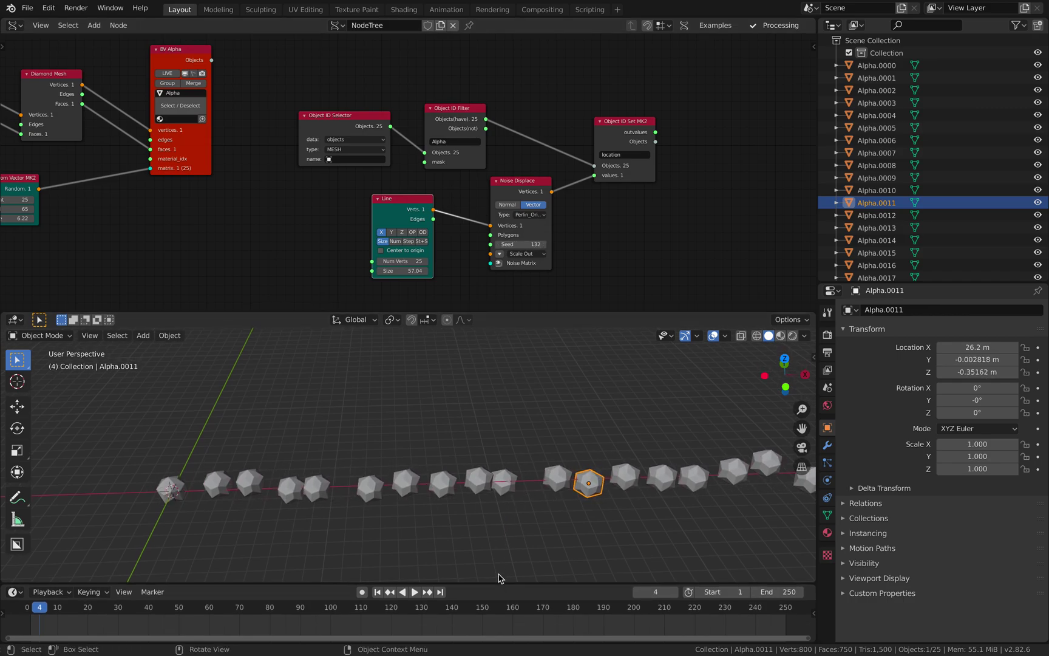
drag(521, 245, 557, 245)
scroll(499, 436, down, 2)
middle_drag(501, 436, 414, 421)
key(ctrl+s)
scroll(448, 428, down, 1)
drag(521, 244, 569, 255)
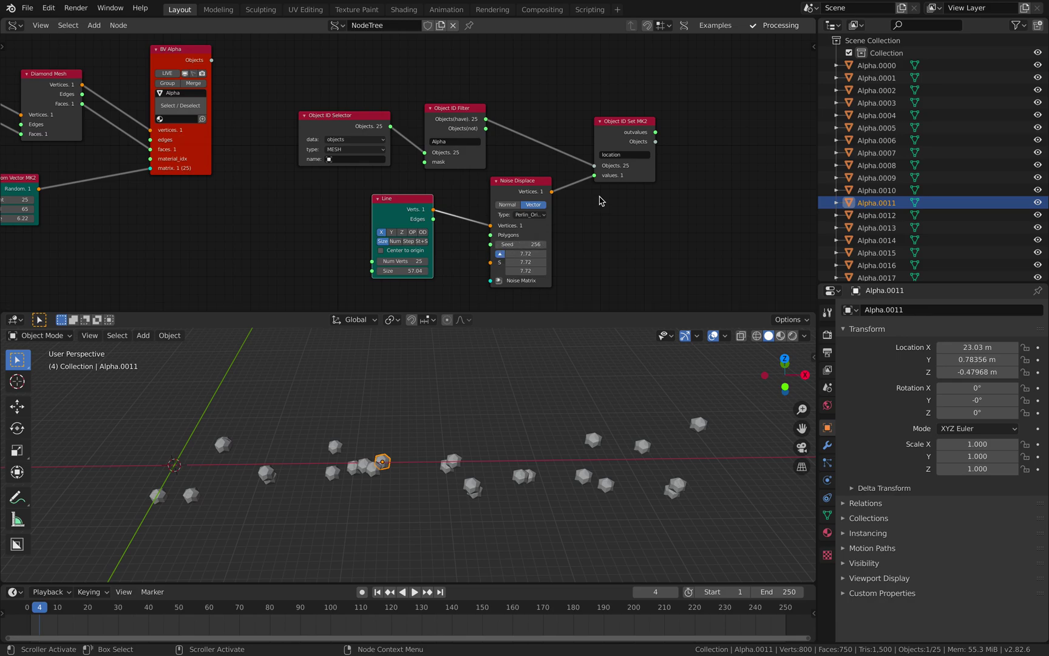
Tidy the layout by repositioning the Object ID Set, Noise Displace and Line nodes.
drag(634, 174, 646, 162)
drag(542, 182, 562, 186)
drag(397, 199, 422, 199)
middle_drag(495, 172, 493, 168)
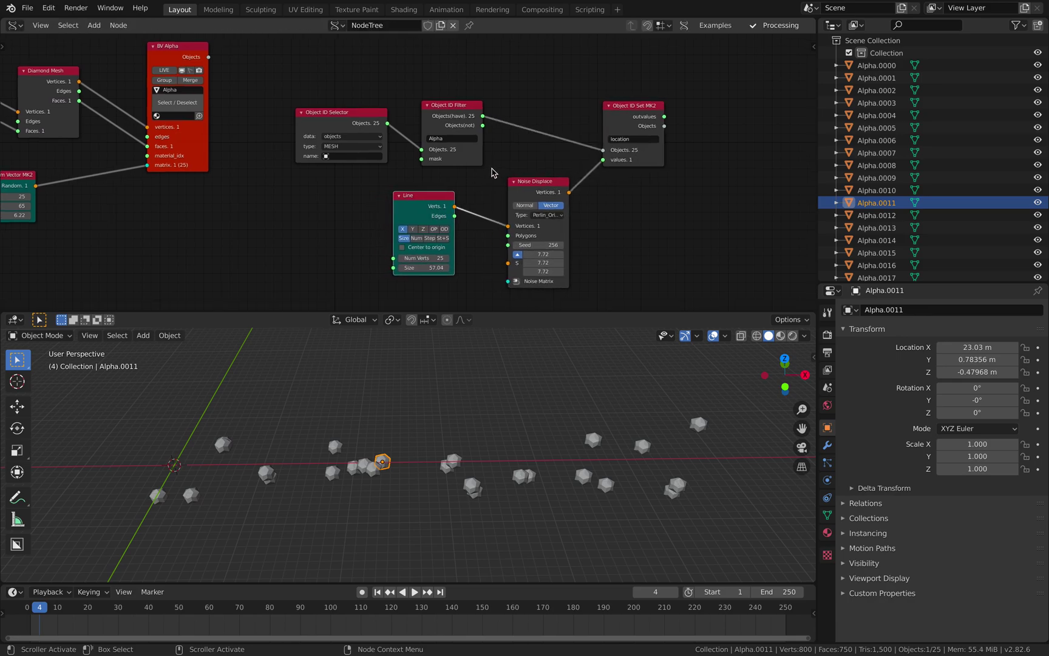
Select all the spawned objects and set the animation's end frame to 100.
middle_drag(493, 364, 499, 381)
key(a)
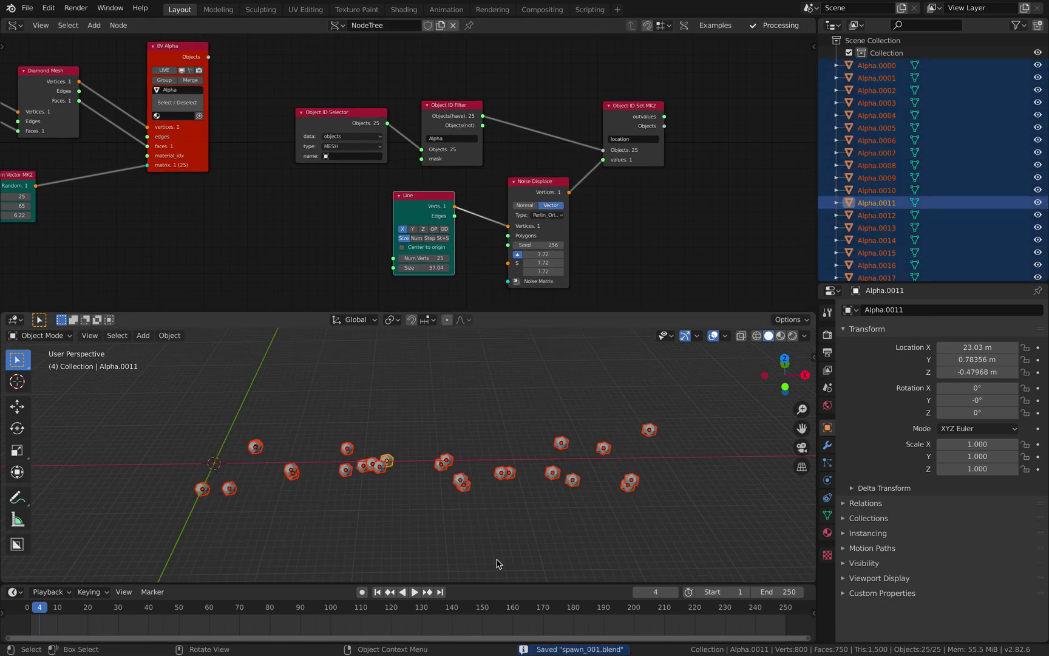
text(100)
key(Return)
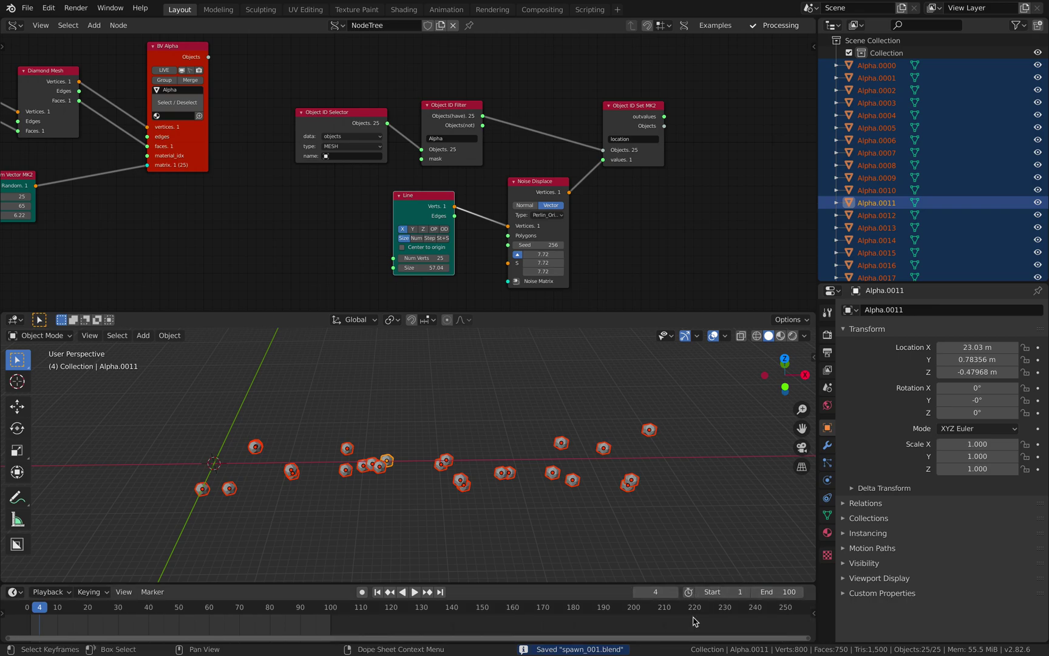
Show the 3D viewport's sidebar and reselect all the spawned objects.
scroll(473, 485, up, 2)
scroll(481, 482, down, 2)
shift+middle_drag(561, 443, 464, 391)
click(816, 357)
key(alt+a)
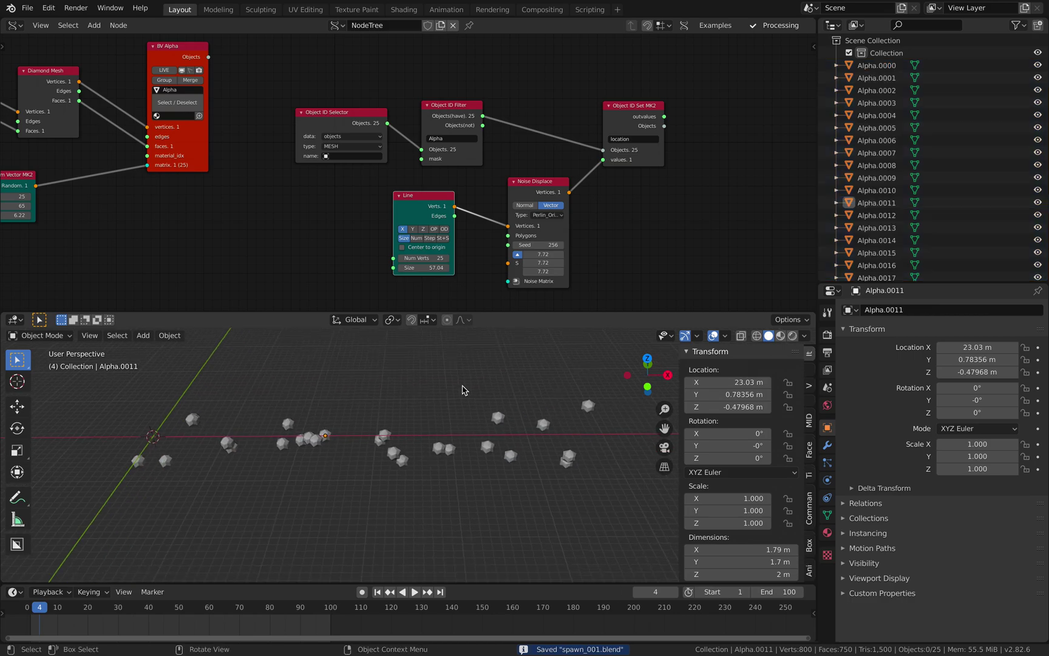
key(a)
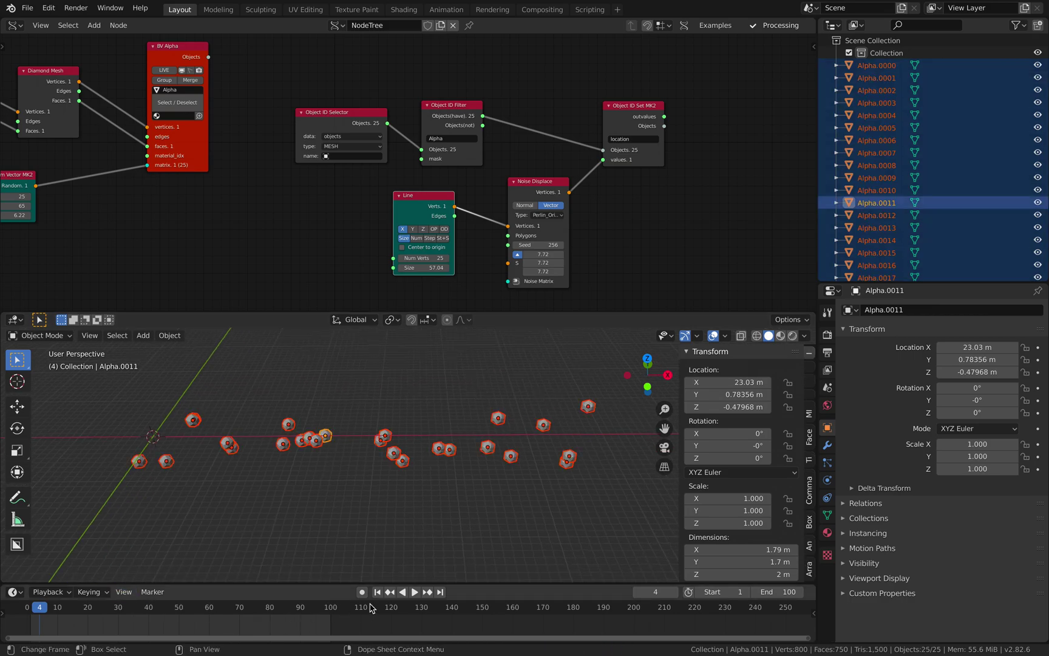
Set the current frame to 1 and fit the timeline view around the frame range.
scroll(406, 638, up, 1)
middle_drag(379, 628, 524, 623)
scroll(526, 622, up, 1)
middle_drag(406, 273, 406, 270)
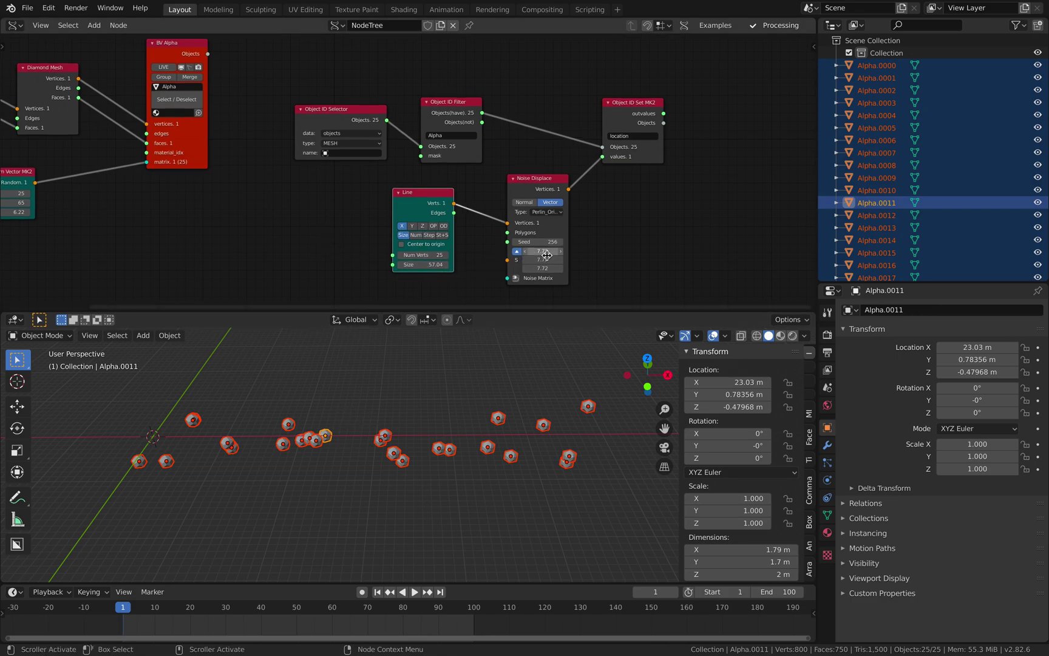
Attach a Matrix in node to the Noise Matrix input, place it below the Line node and set its Z location to 4.260.
click(516, 279)
click(329, 236)
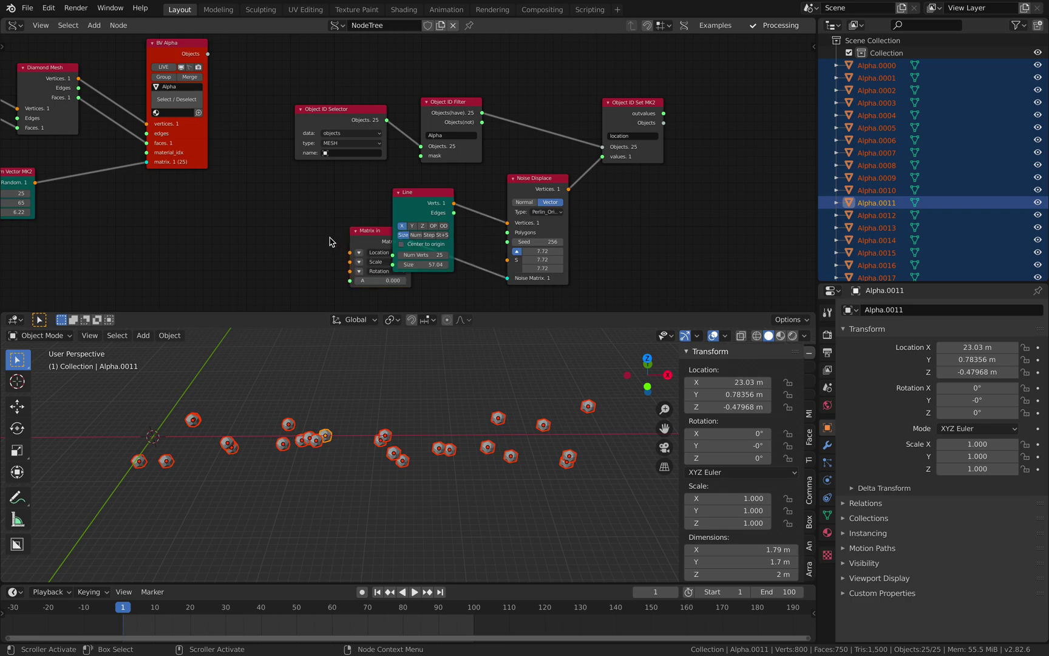
middle_drag(330, 223, 337, 160)
drag(373, 190, 522, 275)
click(400, 259)
Add a Frame info node in the free space before the Matrix in node.
middle_drag(267, 228, 274, 211)
key(shift+a)
click(274, 211)
text(fram)
click(273, 257)
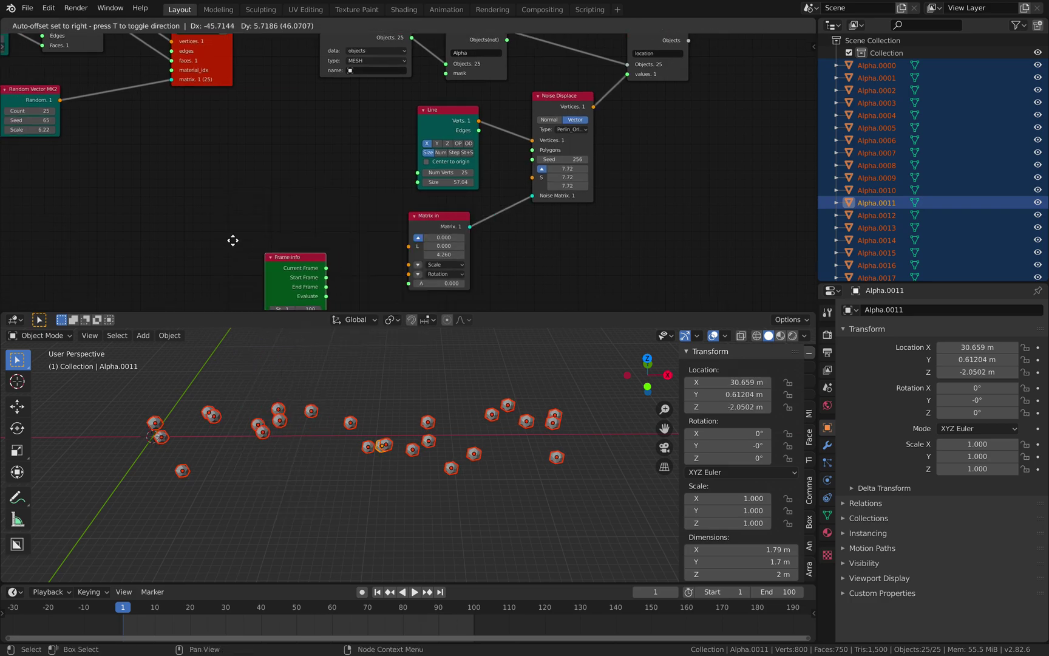
click(191, 223)
Add a Vector in node between the Frame info and Matrix in nodes.
key(shift+a)
click(285, 218)
text(vecgtor)
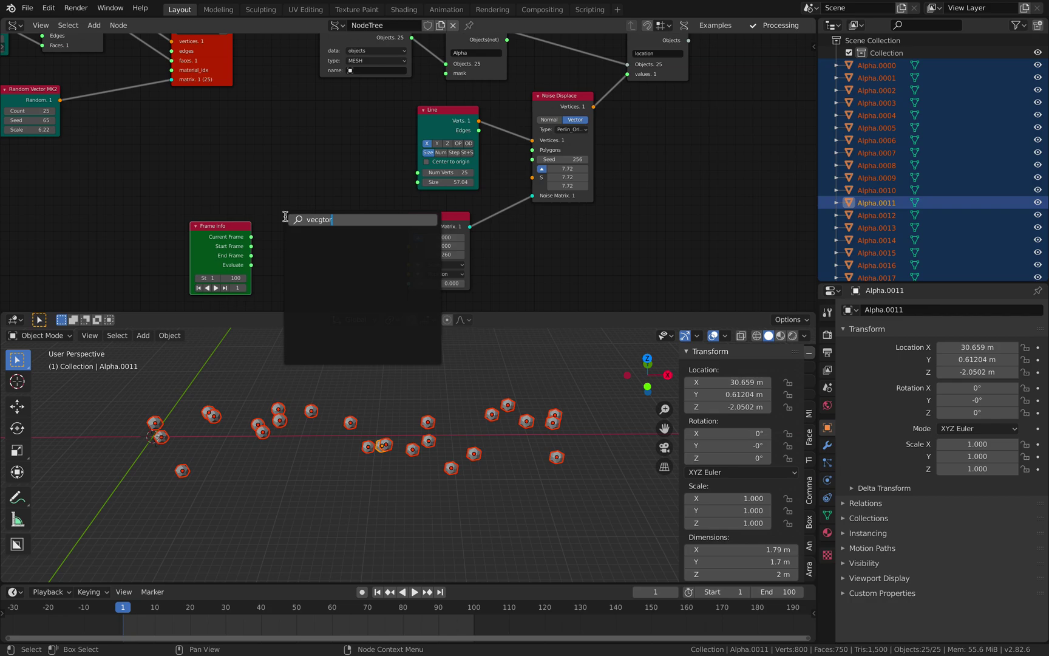
key(BackSpace)
key(BackSpace)
key(BackSpace)
key(BackSpace)
text(tor i)
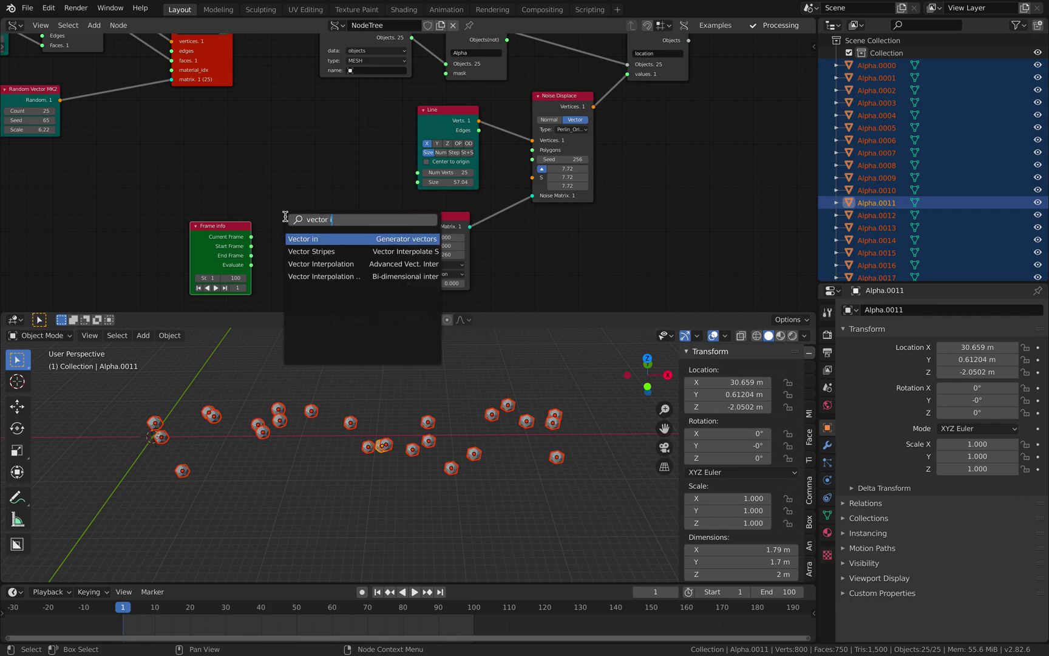
key(Return)
click(285, 217)
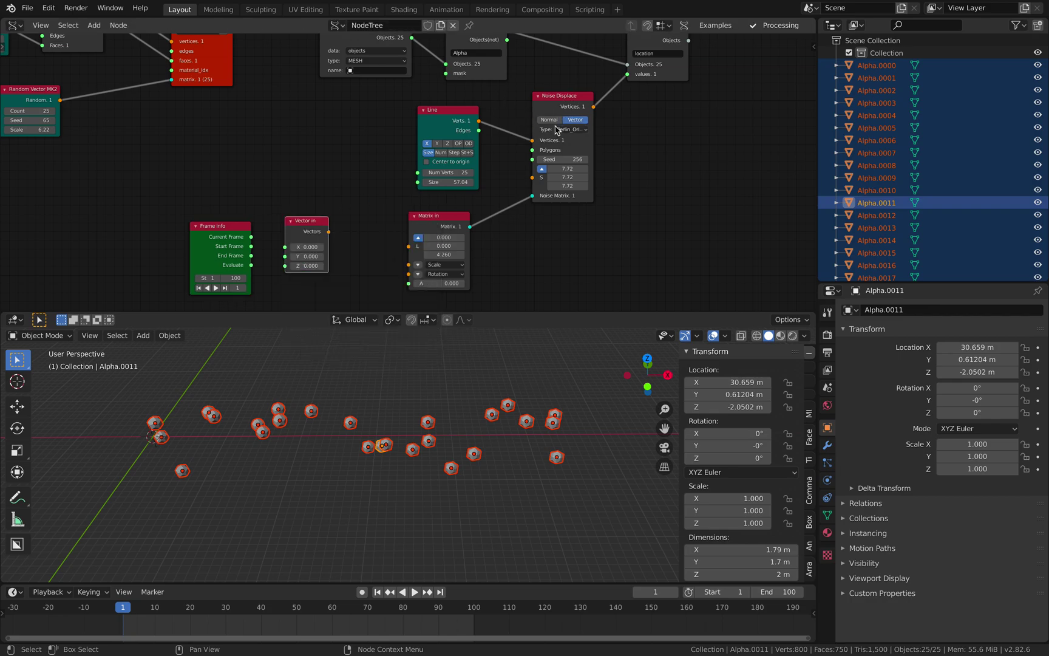
Feed Current Frame into the Vector in node's Z, connect its Vectors to the Matrix in location, and test the playback.
drag(251, 237, 409, 246)
key(space)
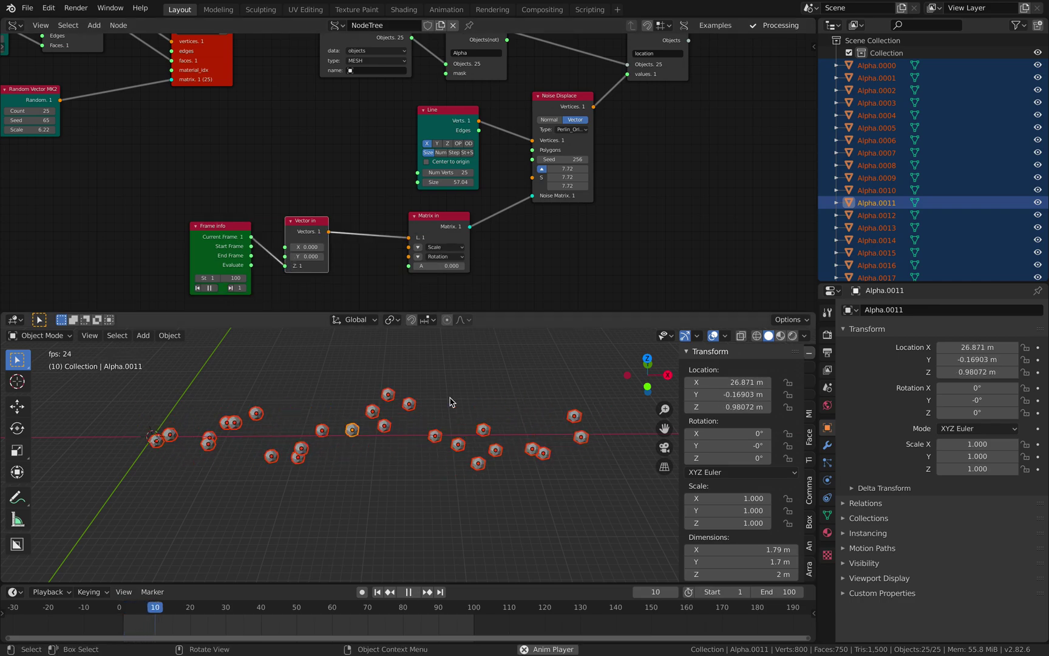
key(space)
Make room beside the Vector in node and insert a Multiply math node on the Current Frame link.
drag(309, 220, 335, 218)
key(shift+a)
click(286, 183)
text(math)
key(Down)
key(Return)
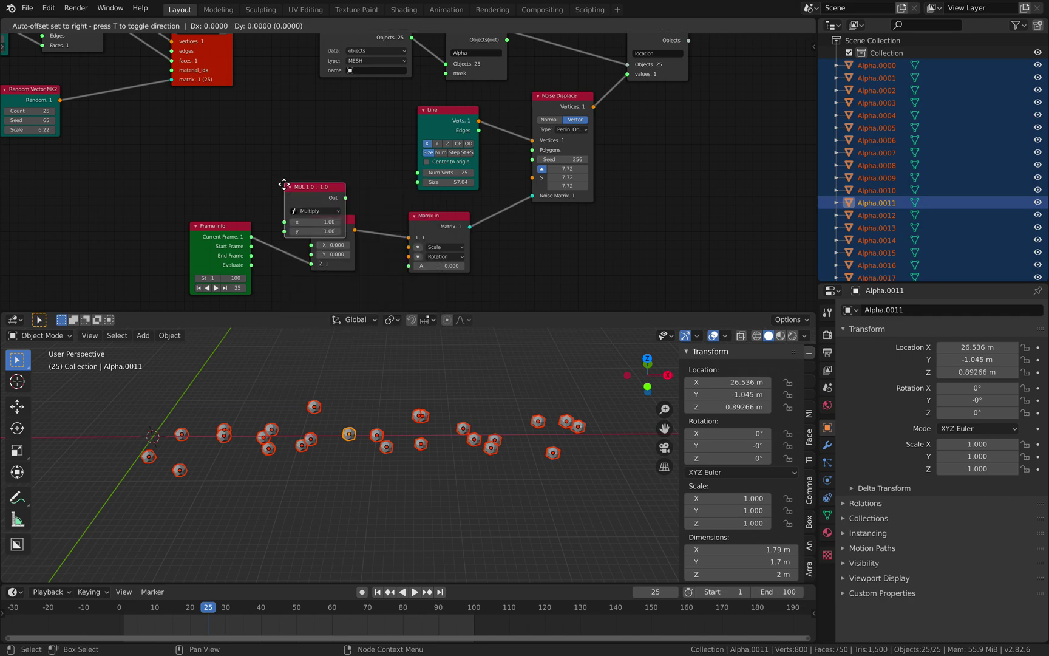
click(286, 201)
Try 0.2 as the Multiply node's y value, reduce it to 0.1 and play the animation.
click(314, 245)
text(.2)
key(Return)
key(space)
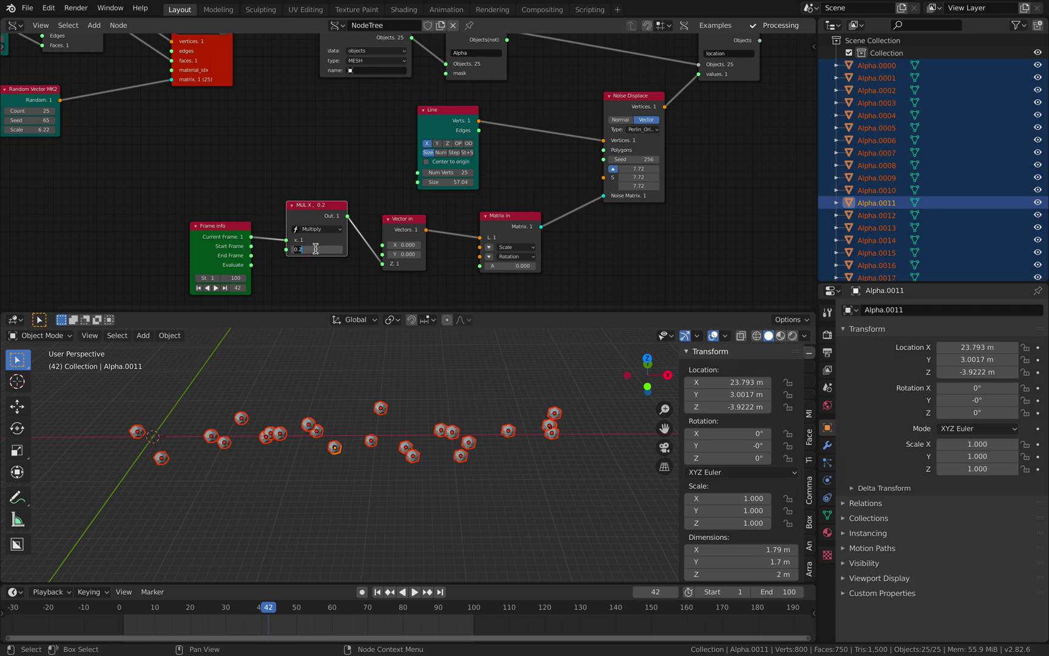
key(BackSpace)
text(1)
key(Return)
key(space)
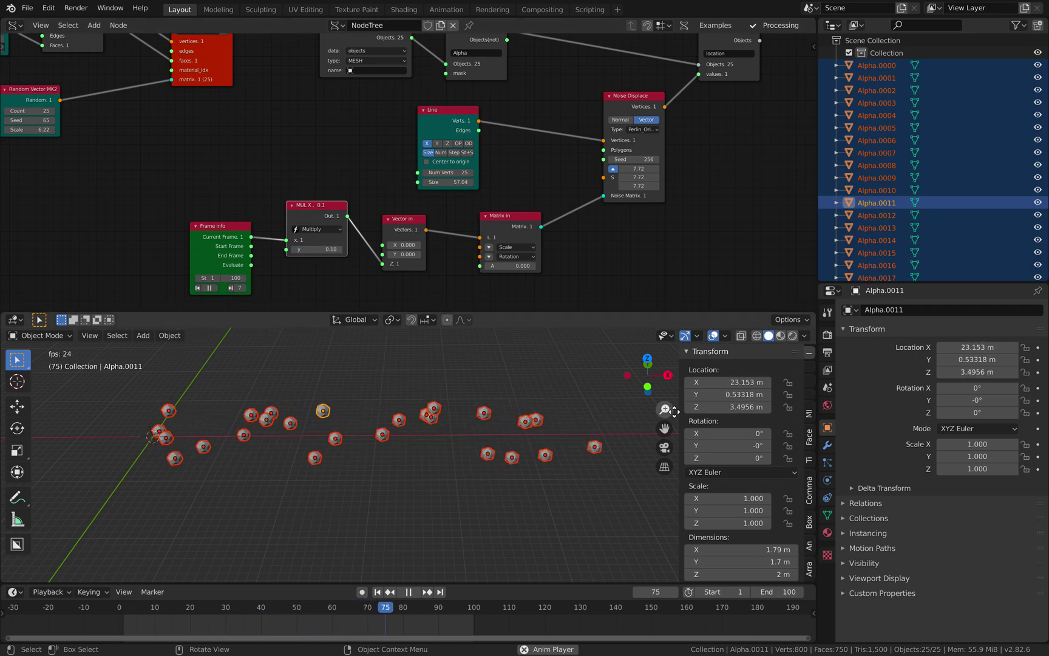
Collapse the 3D viewport's sidebar, stop the playback and save the file with all spawned objects selected.
drag(678, 412, 796, 411)
click(542, 412)
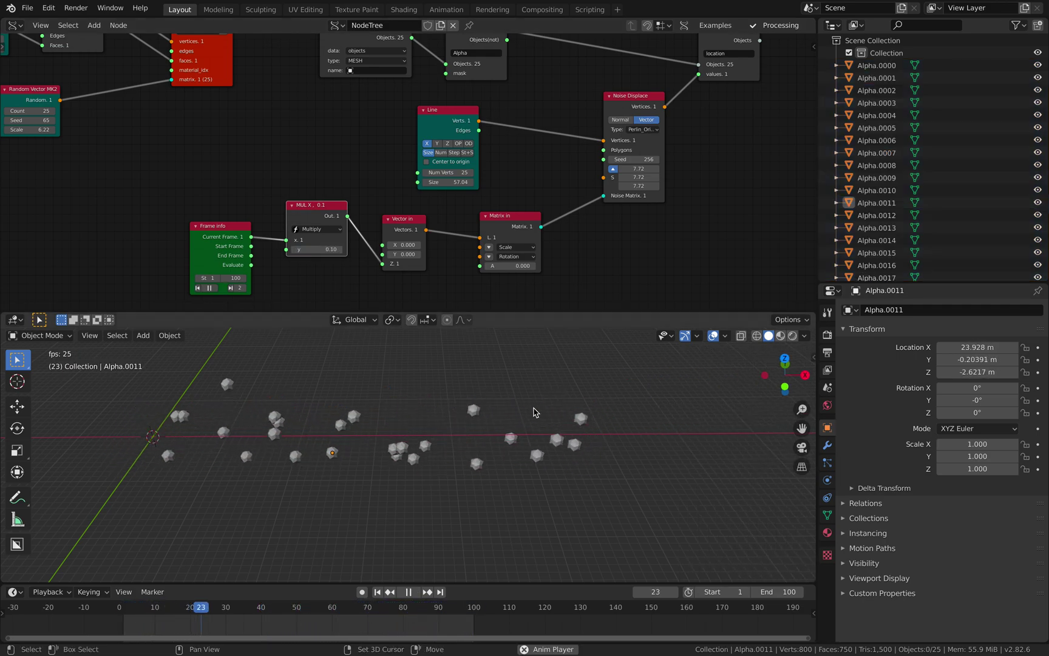
key(ctrl+s)
key(space)
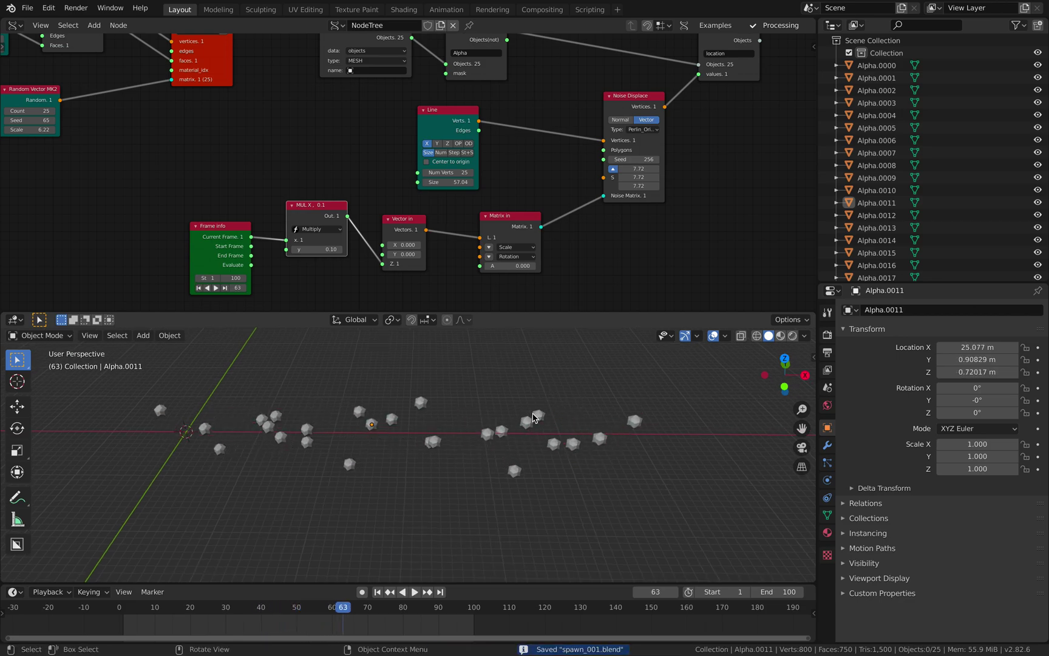
key(a)
key(ctrl+s)
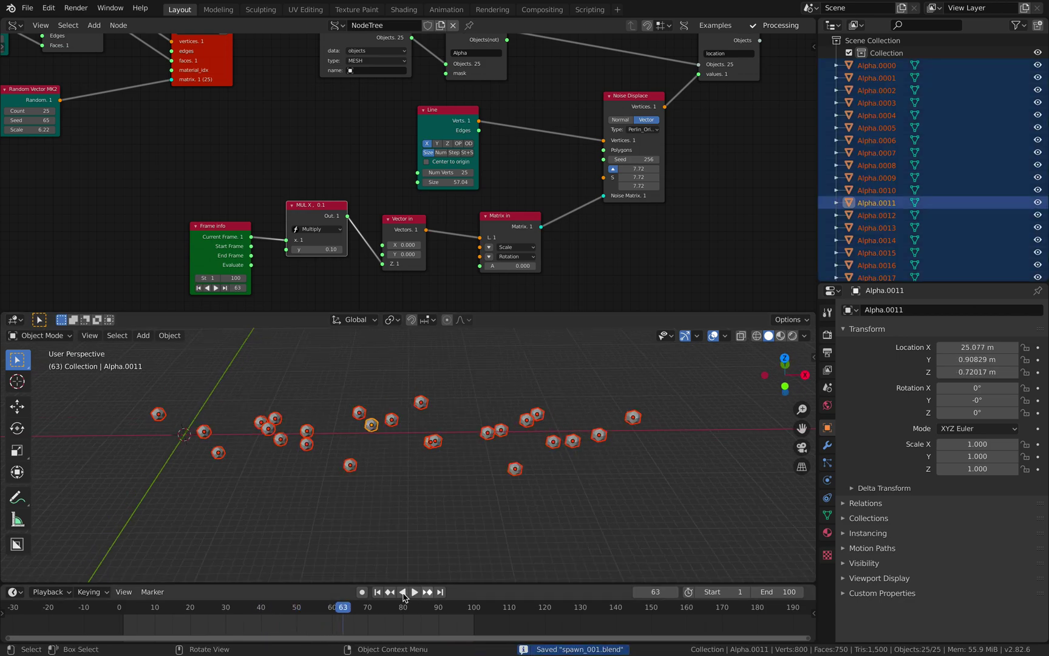
Return to the first frame and set the active keying set to LocRotScale.
click(378, 592)
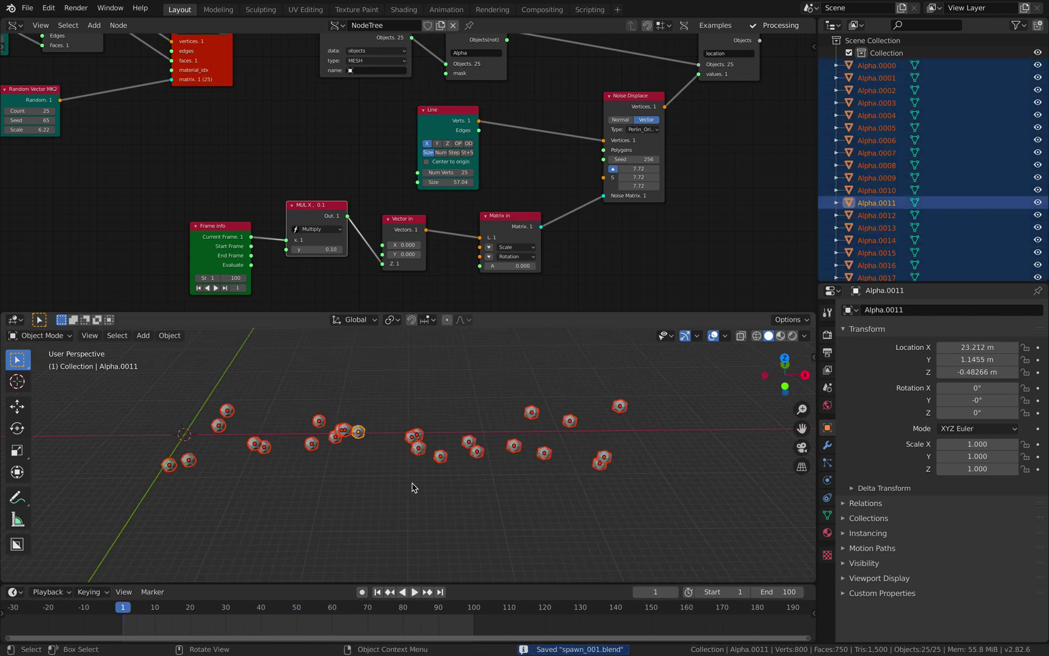
click(110, 598)
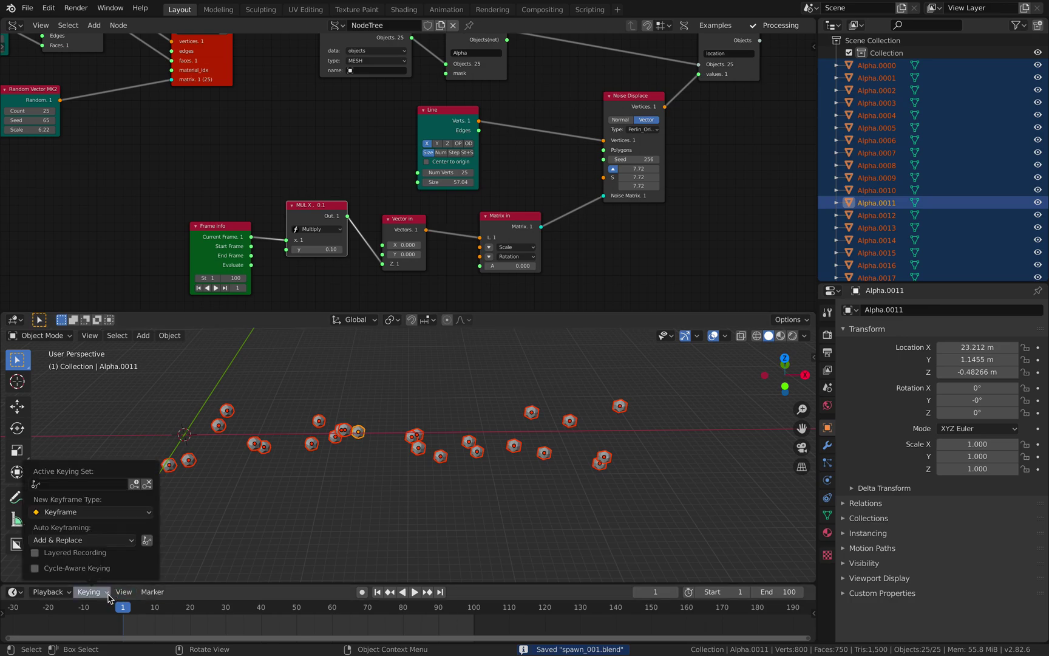
click(120, 484)
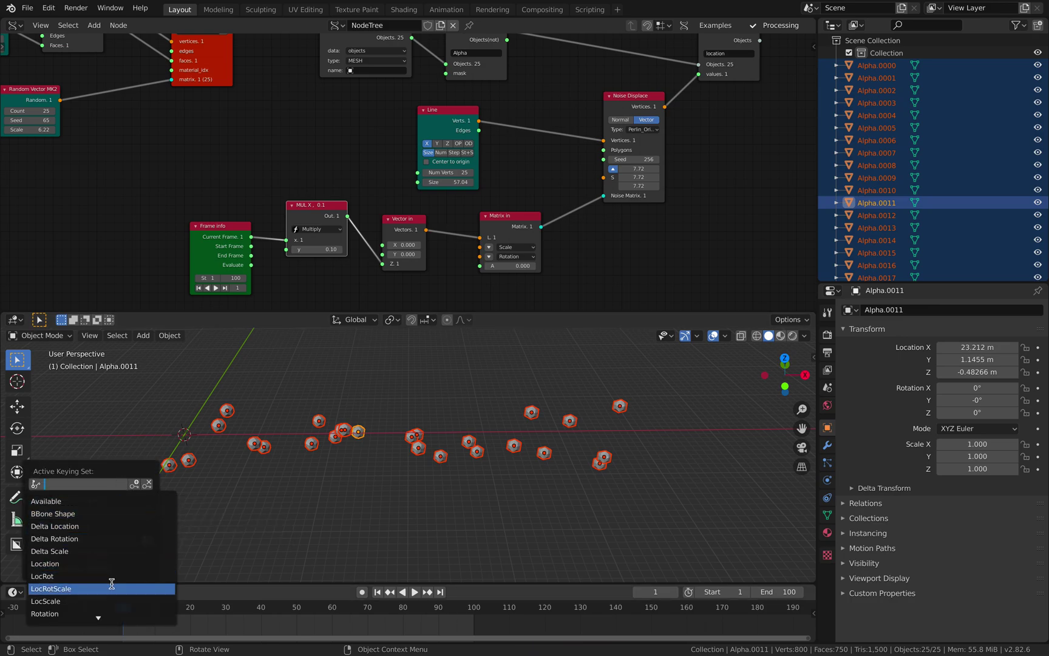
click(111, 588)
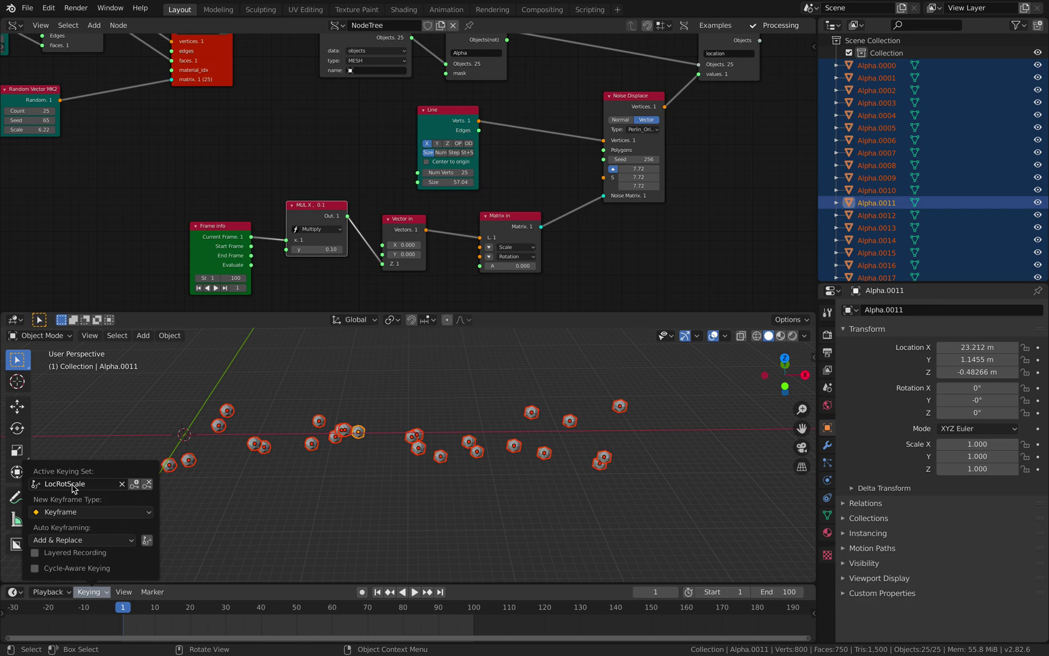
Reselect all spawned objects and insert LocRotScale keyframes for them on every frame from 1 to 50.
key(alt+a)
middle_drag(488, 448, 407, 404)
key(a)
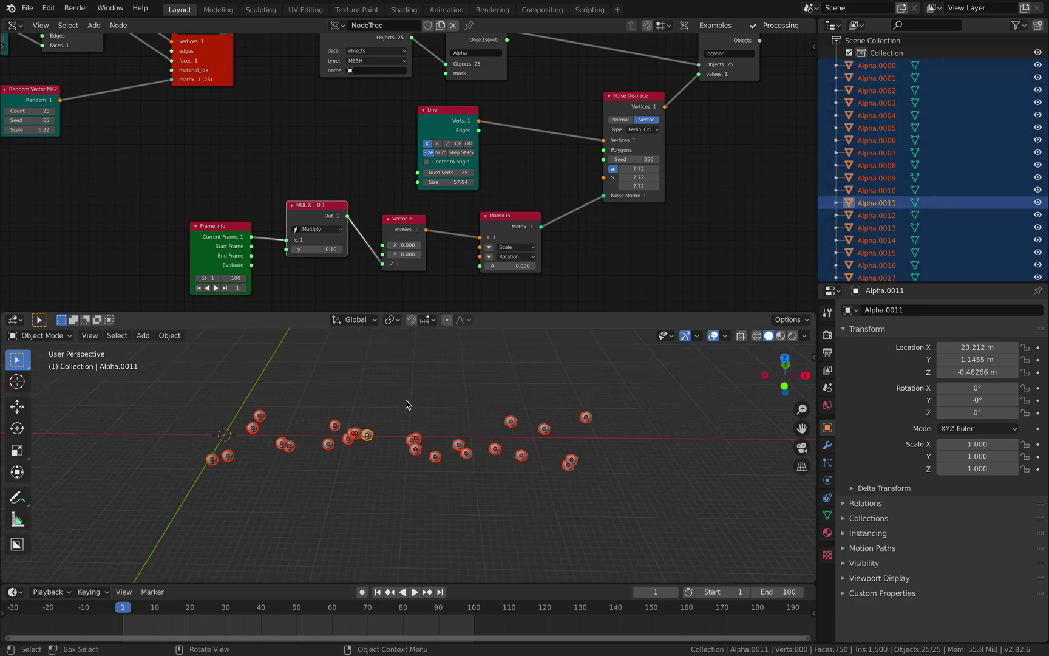
key(i)
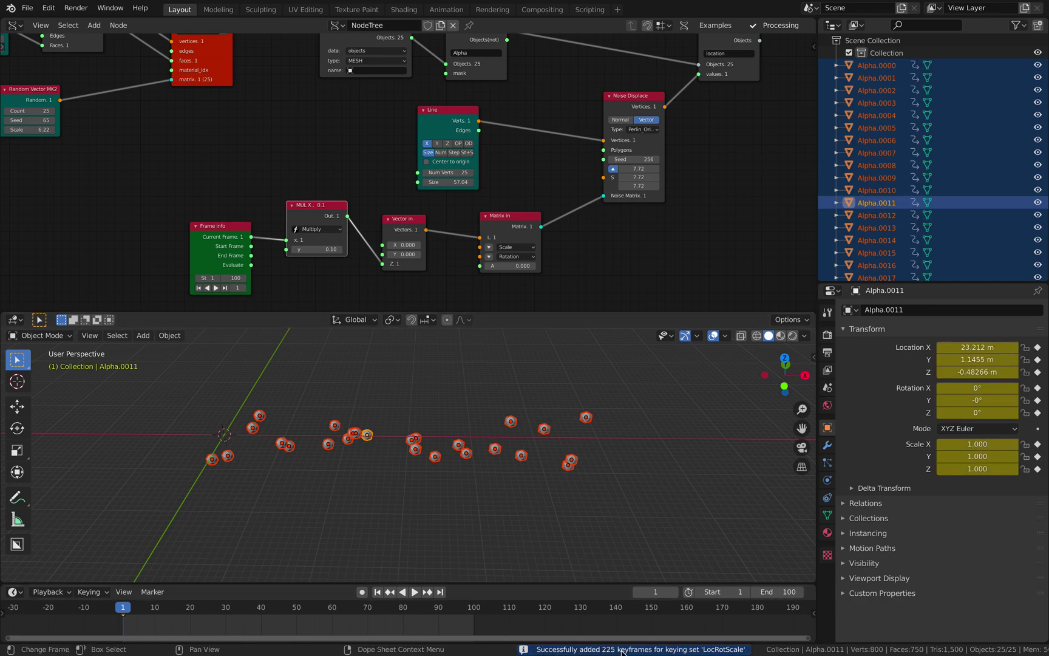
key(space)
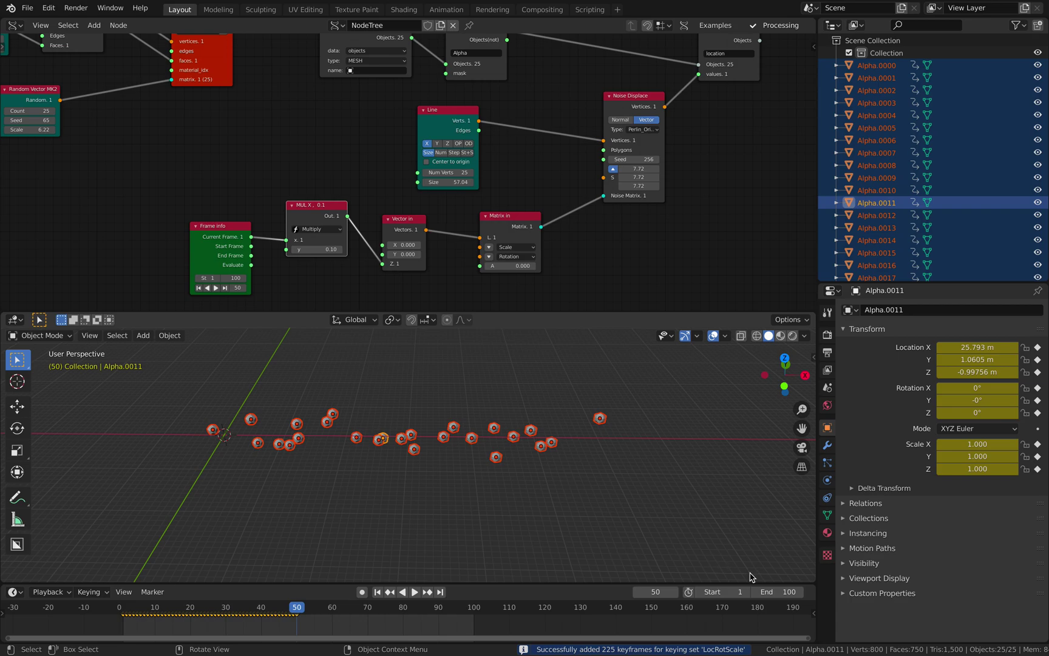
Set the scene's end frame to 50, save the file and play the keyframed animation.
text(50)
key(Return)
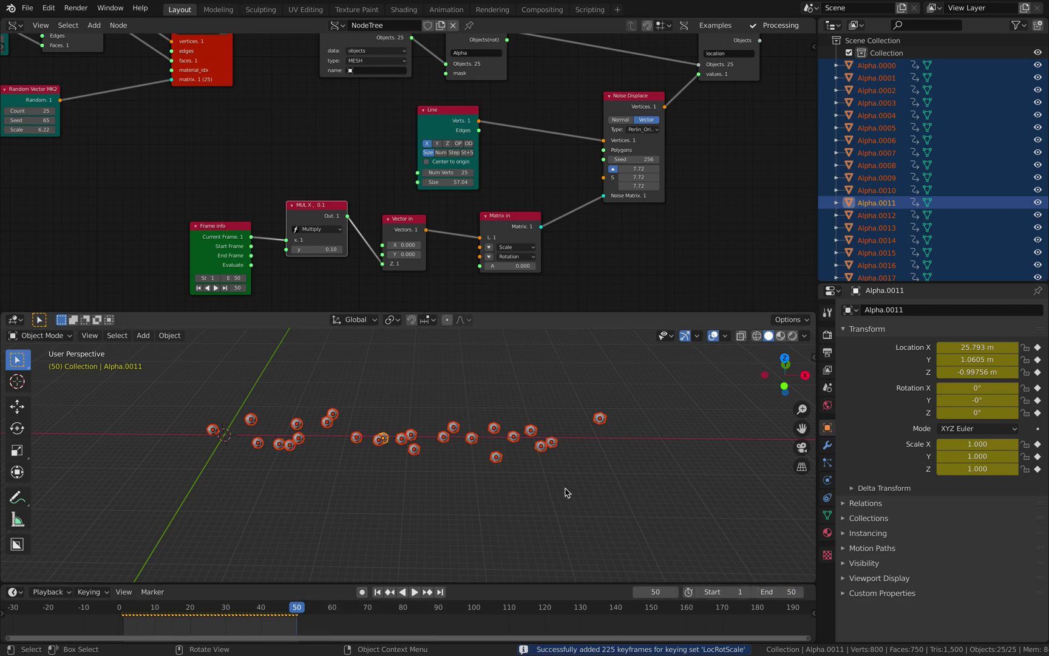
key(ctrl+s)
key(space)
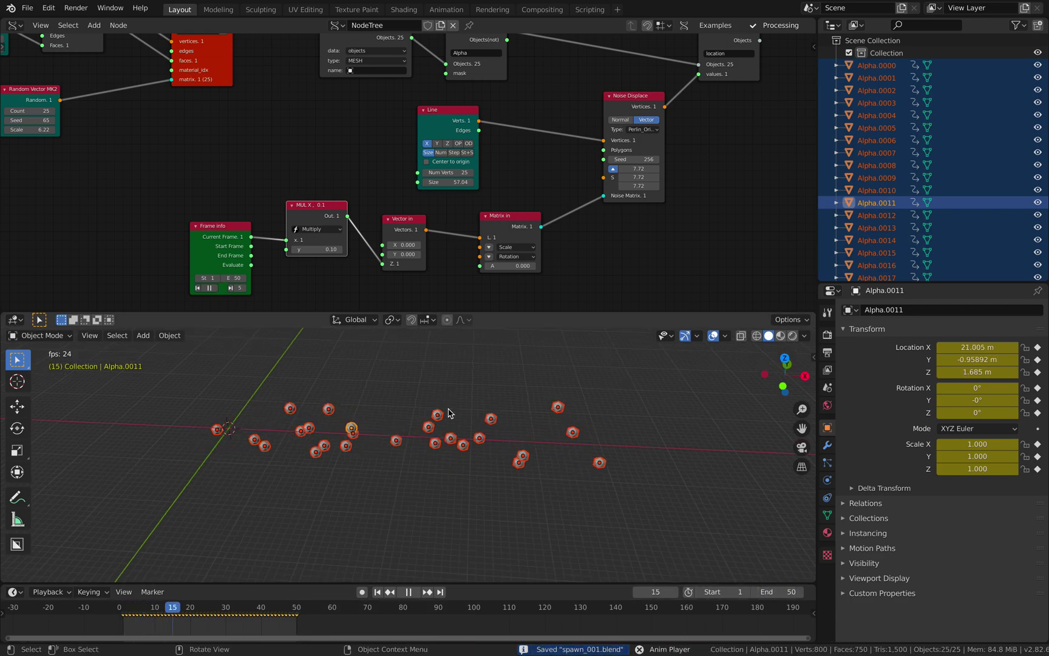
Delete all nodes from the Sverchok tree, then check the baked animation with all objects selected and stop the playback.
key(a)
key(x)
middle_drag(444, 455, 433, 453)
key(alt+a)
key(a)
middle_drag(516, 473, 574, 483)
key(space)
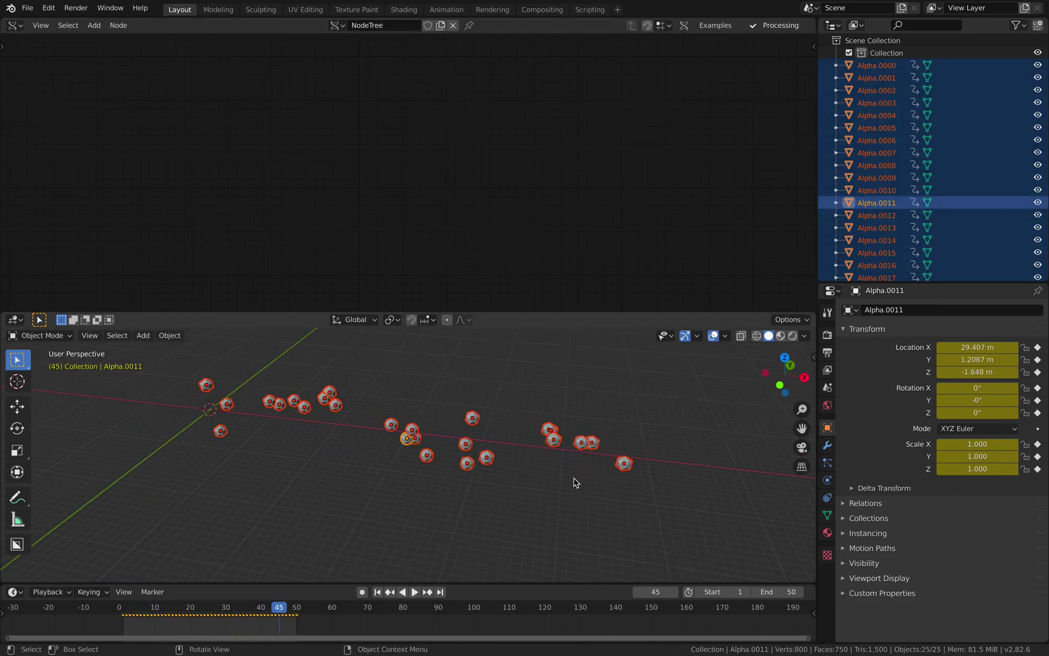
Select Alpha.0024, the object at the far end of the row, and give it a new material.
click(623, 467)
click(827, 532)
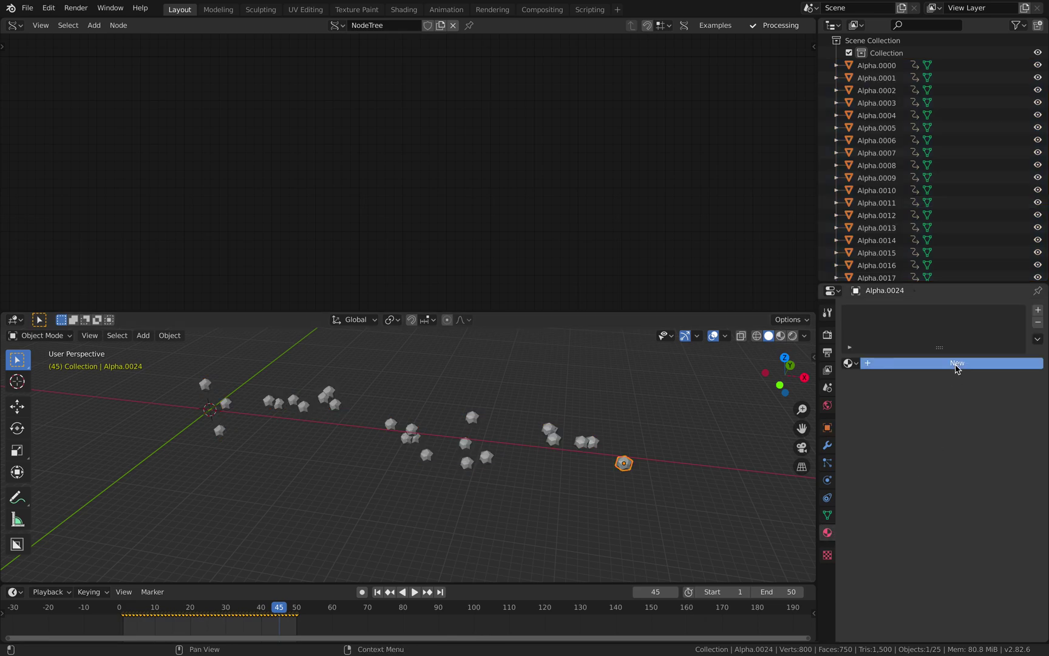
click(956, 367)
middle_drag(542, 475, 534, 470)
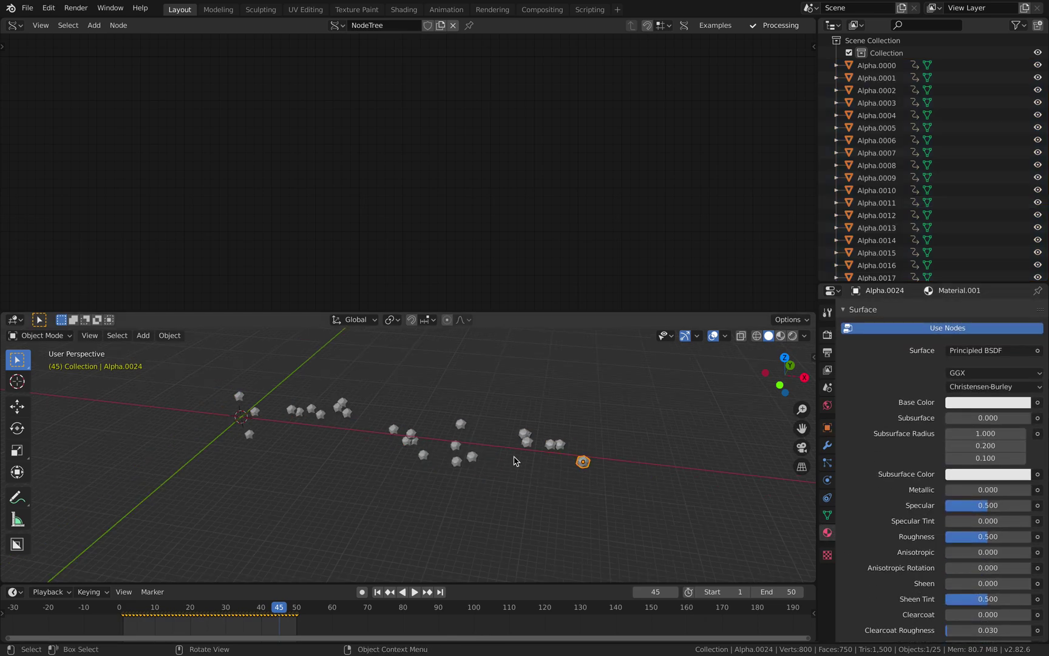
Select all objects and export the animated scene to the Desktop as the USD file spawn_001.usdc.
click(28, 8)
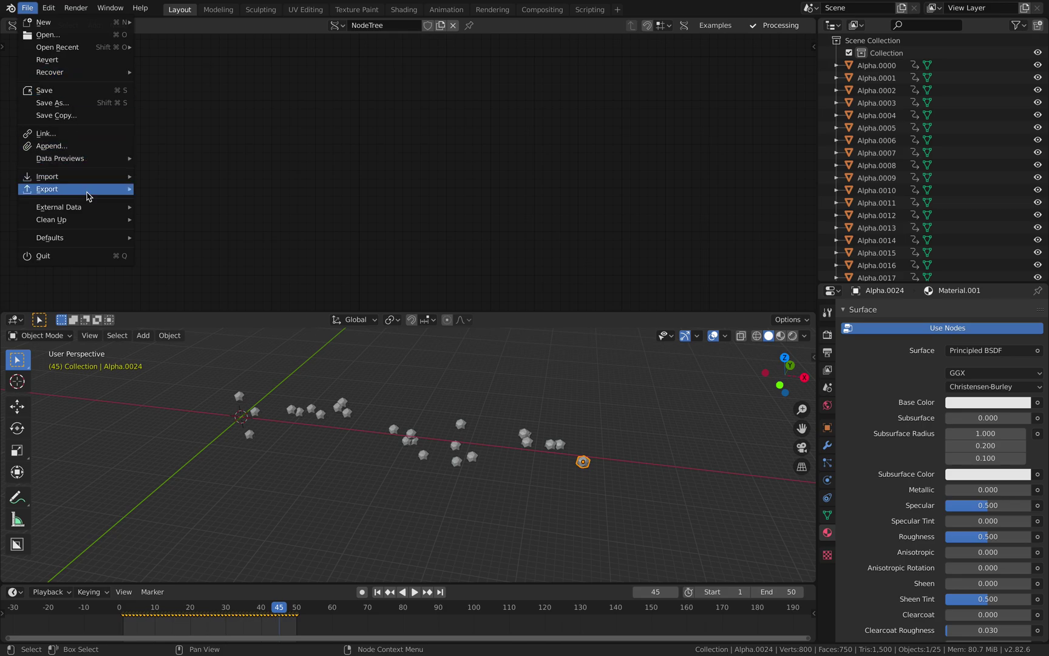
mouse_move(88, 191)
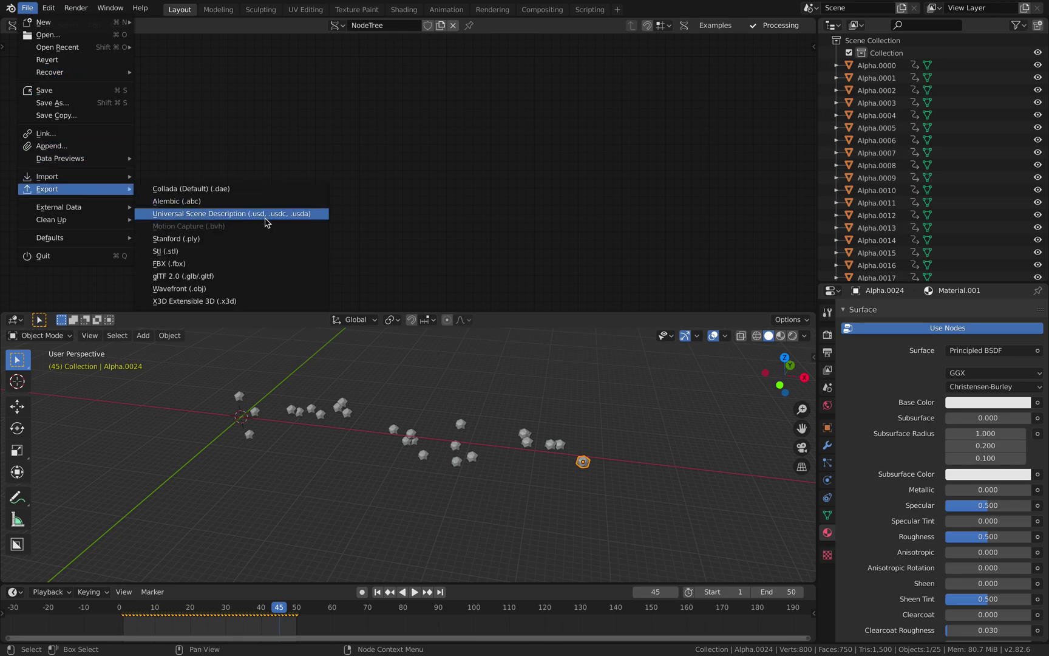
key(a)
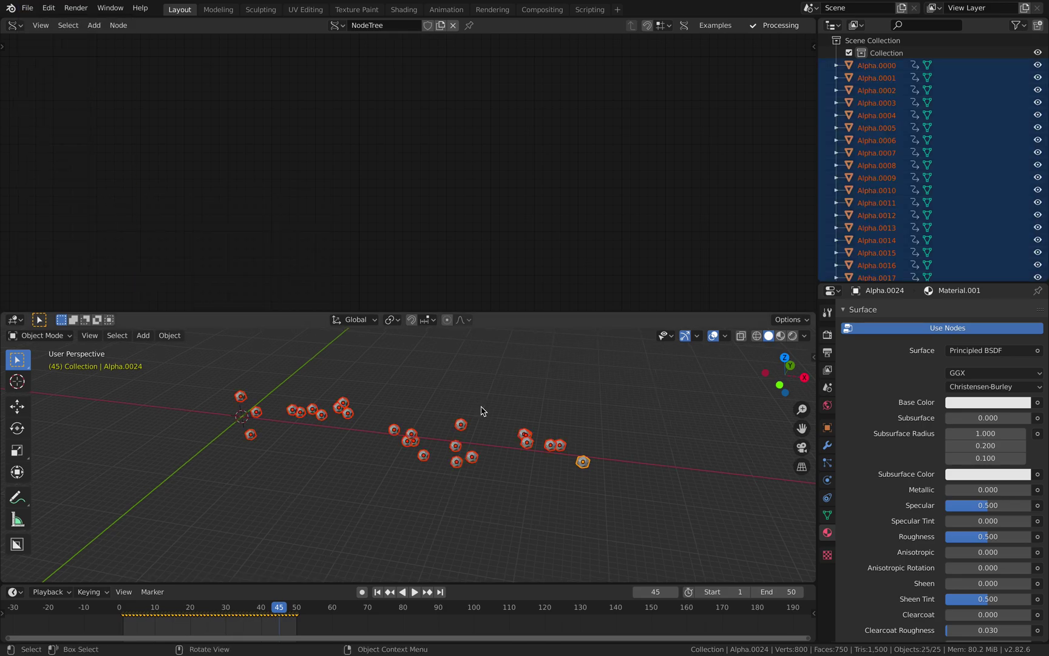
click(28, 8)
mouse_move(90, 190)
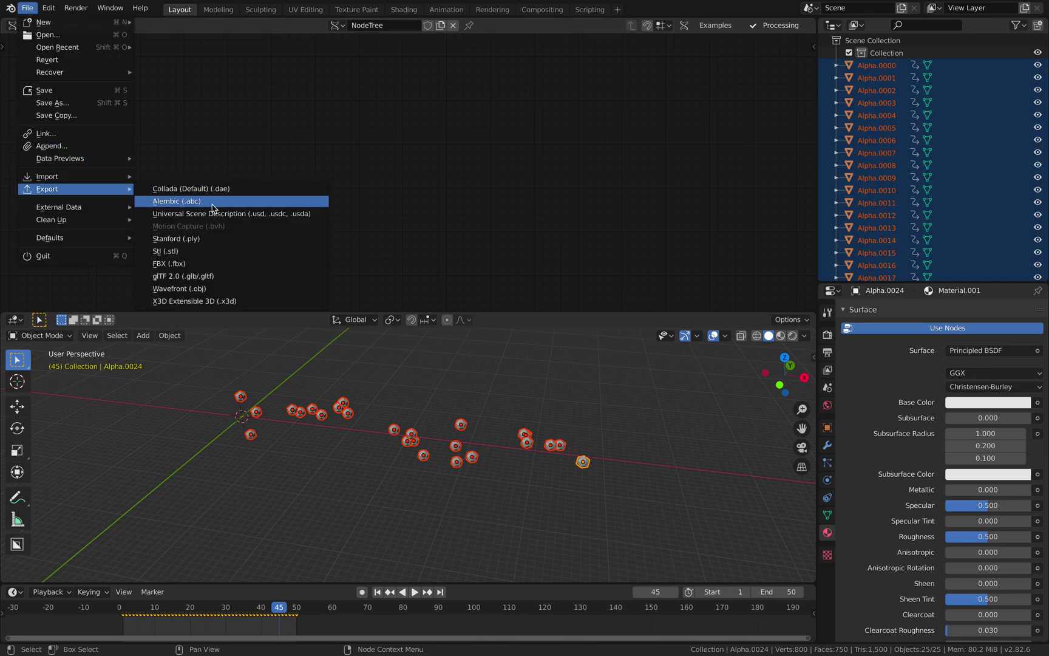
click(182, 215)
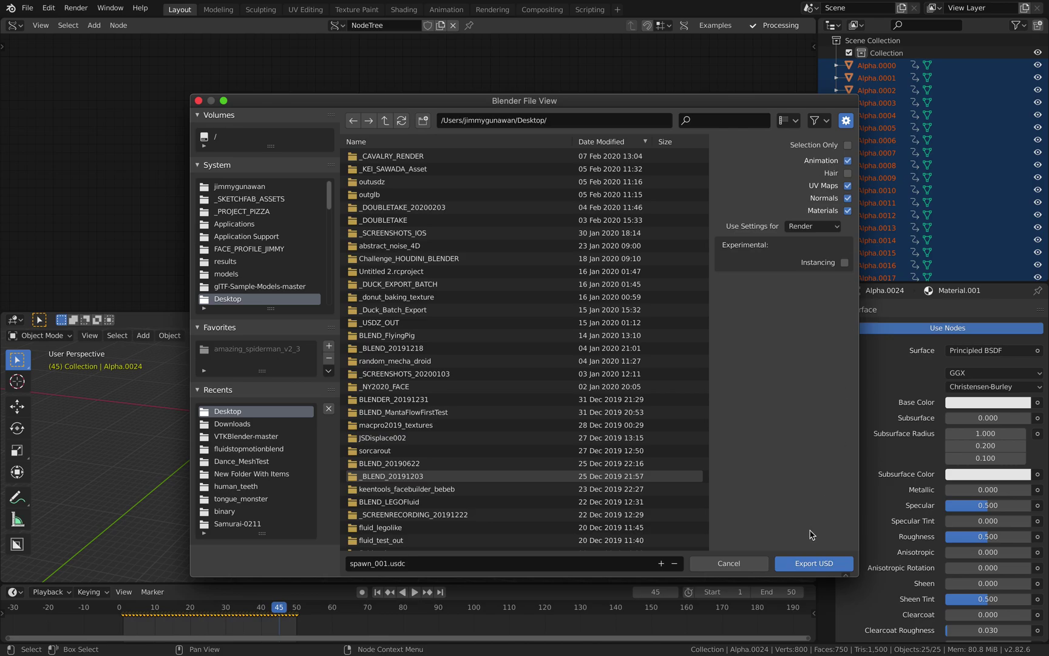
click(814, 563)
key(super+Tab)
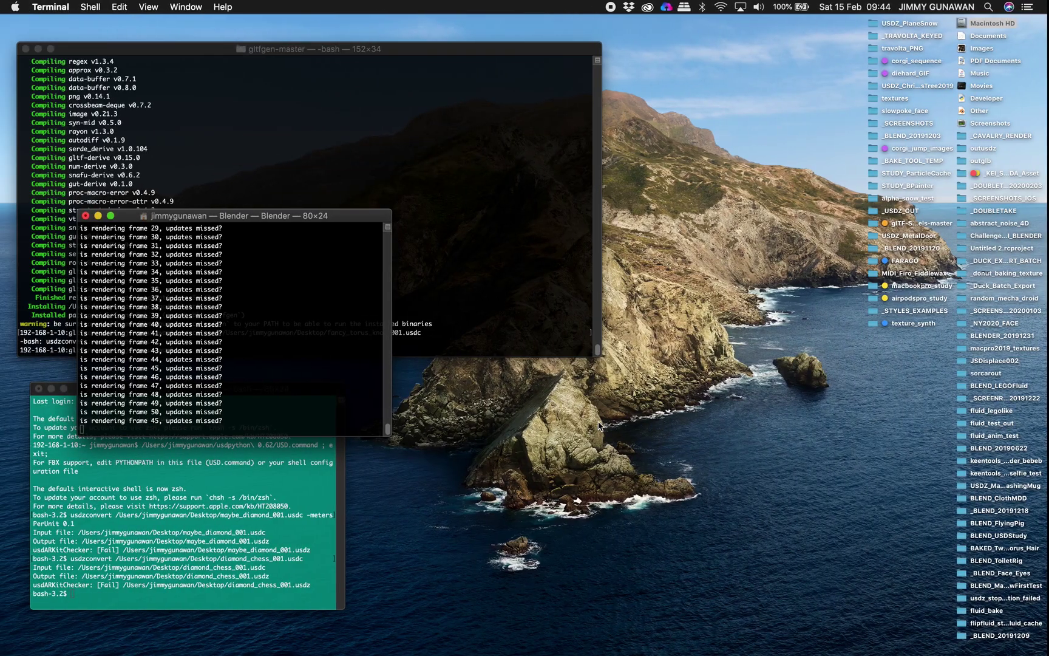
key(super+Tab)
scroll(967, 591, down, 15)
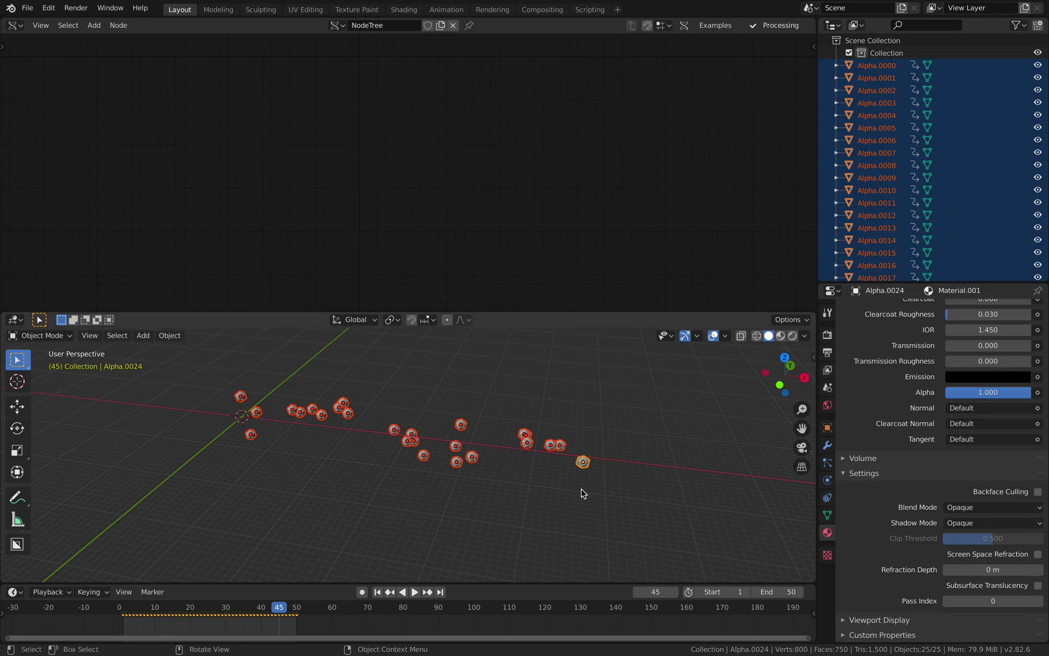
Switch to Finder, show the Desktop folder in list view and preview the exported spawn_001.usdc.
key(super+Tab)
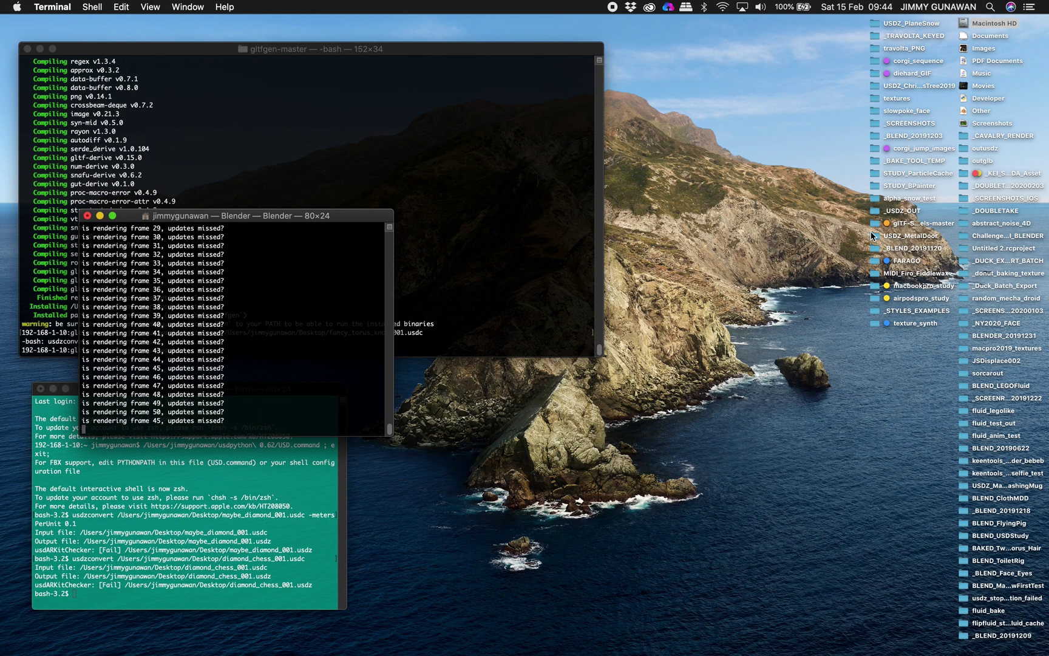
double_click(872, 236)
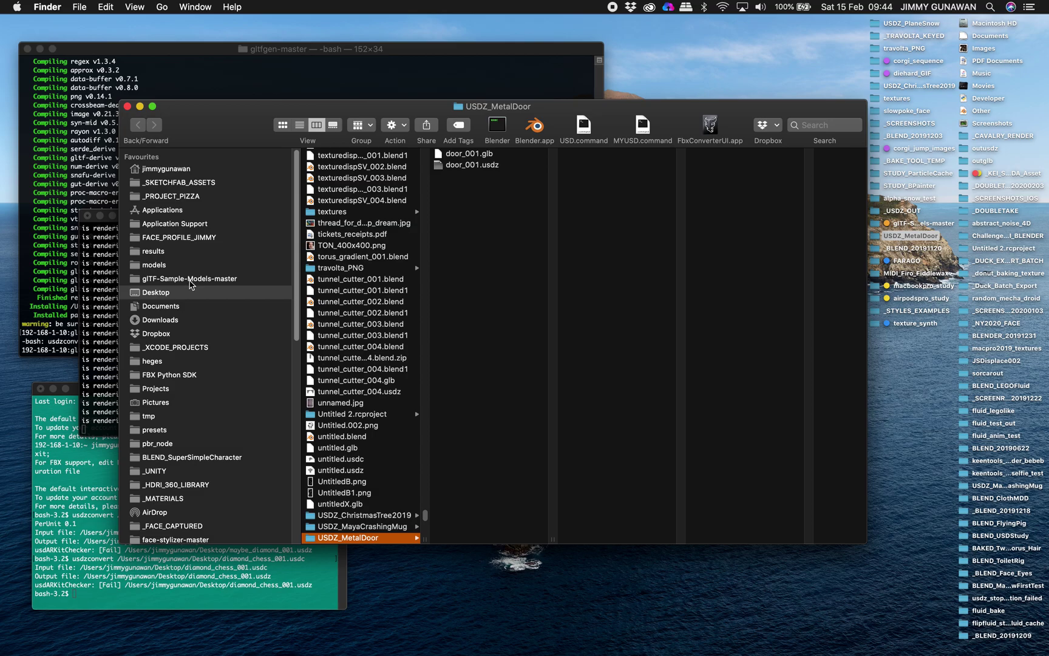
scroll(370, 255, up, 5)
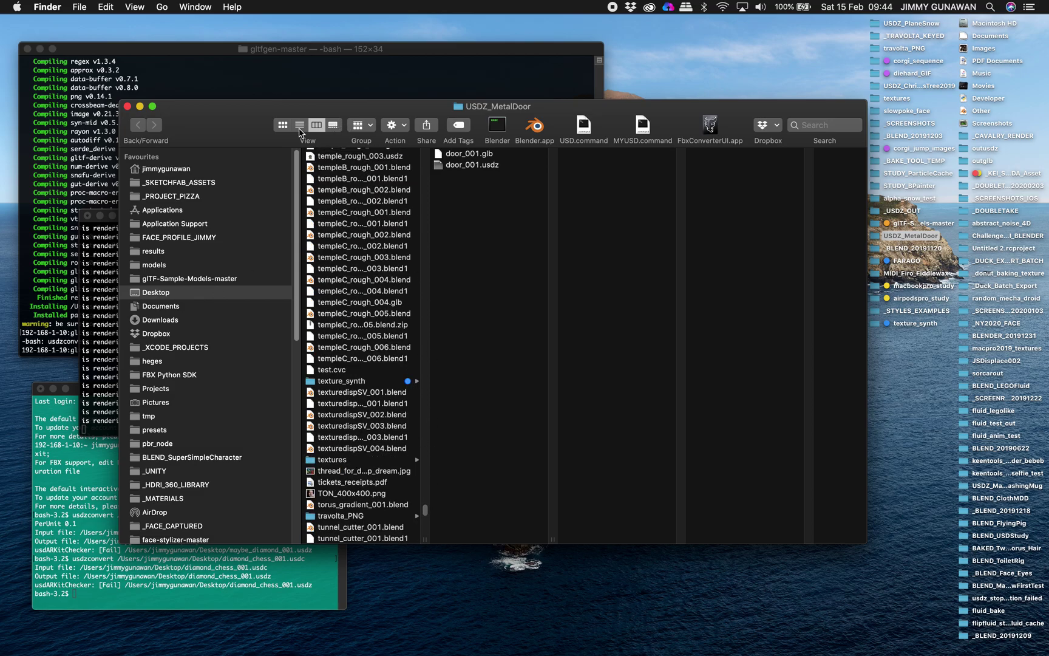
click(300, 125)
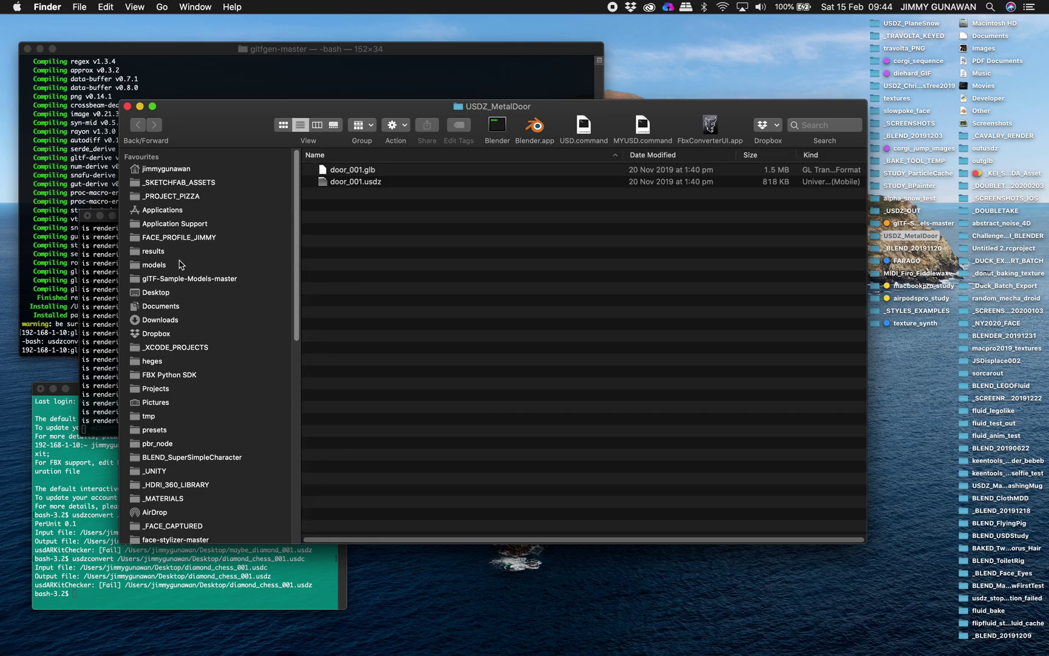
click(156, 292)
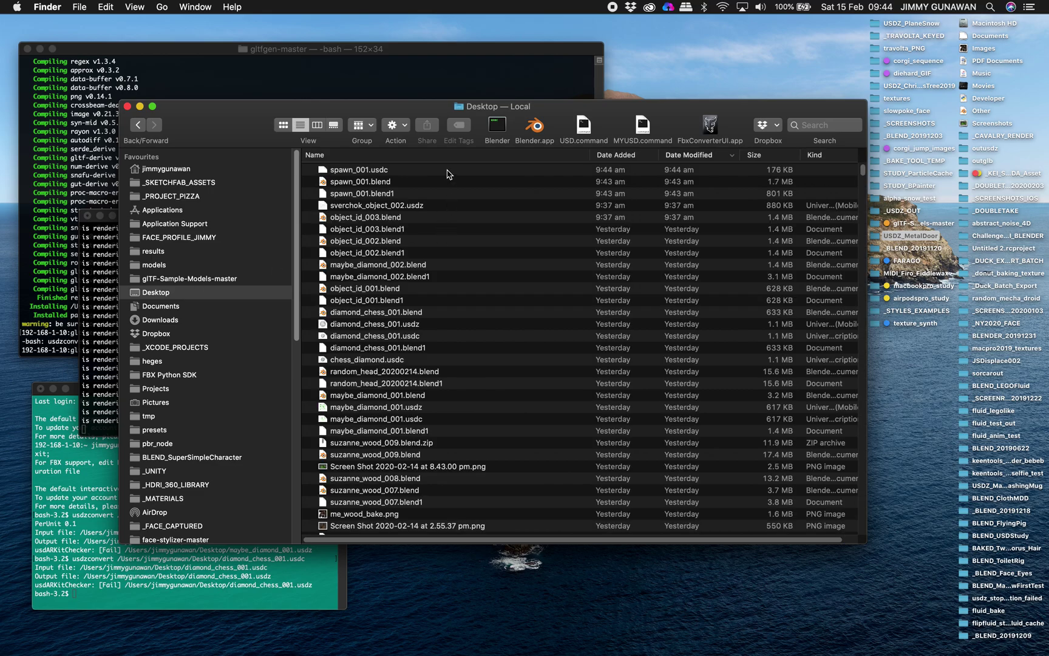
click(447, 171)
key(space)
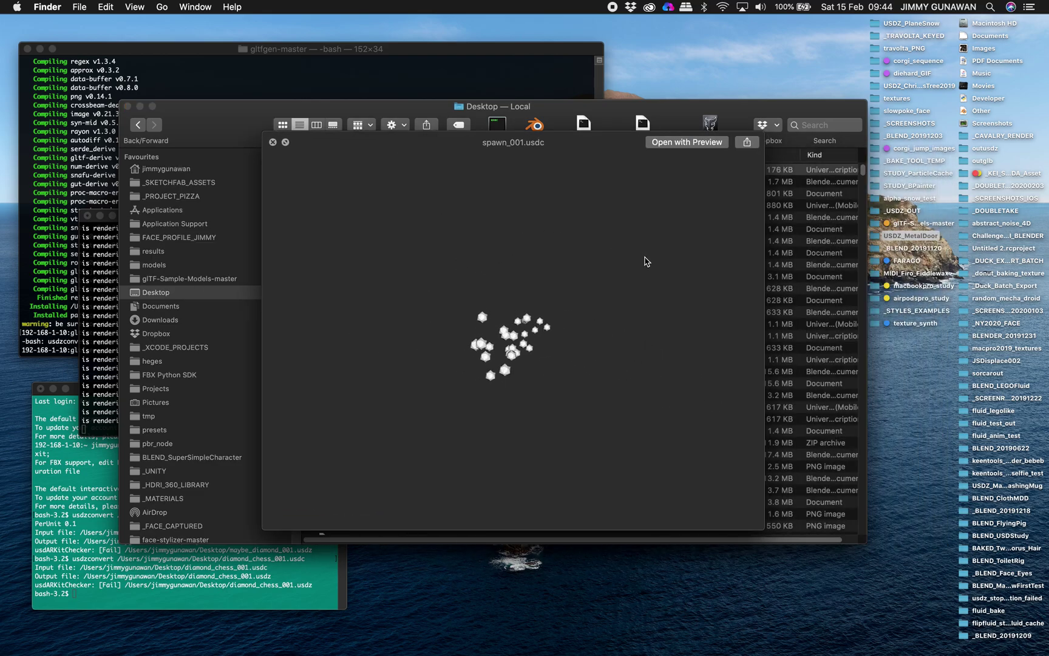
Close the preview of the exported USD file and switch back to Blender.
click(274, 142)
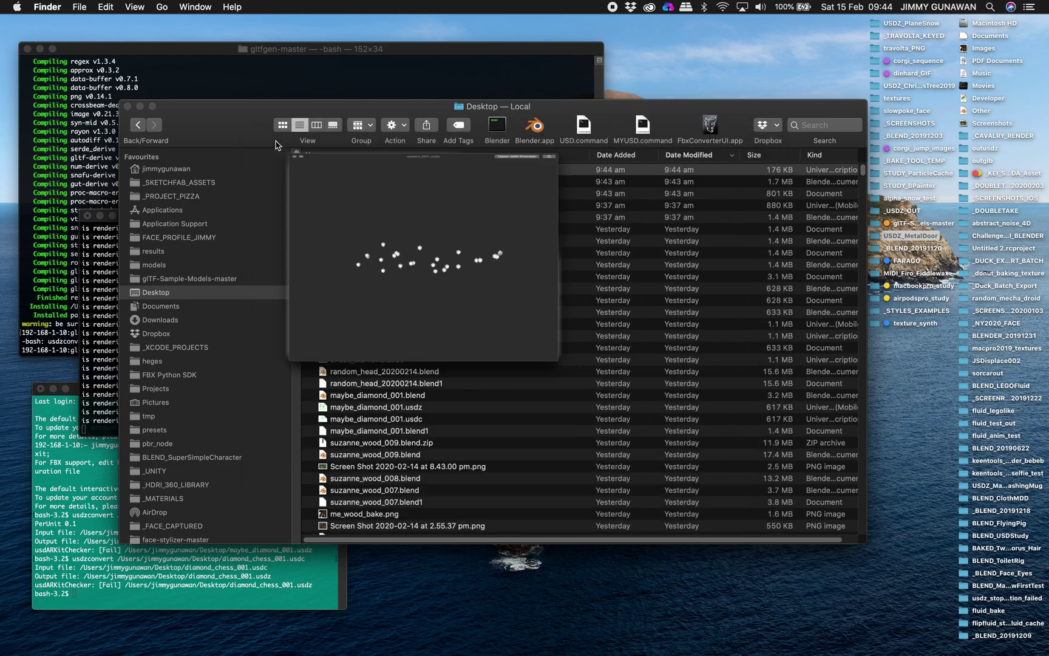
key(ctrl+Right)
middle_drag(411, 408, 393, 322)
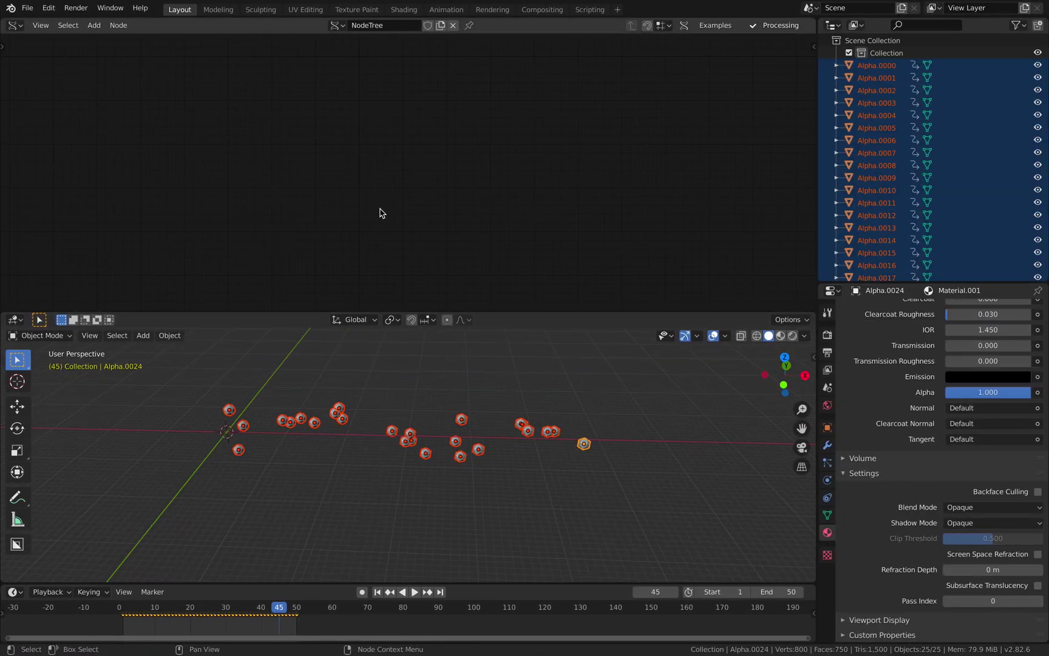
Undo the recent changes, including the new material and the node deletion, until the Sverchok node tree is restored.
key(ctrl+z)
key(ctrl+z)
key(ctrl+z)
key(ctrl+z)
key(ctrl+z)
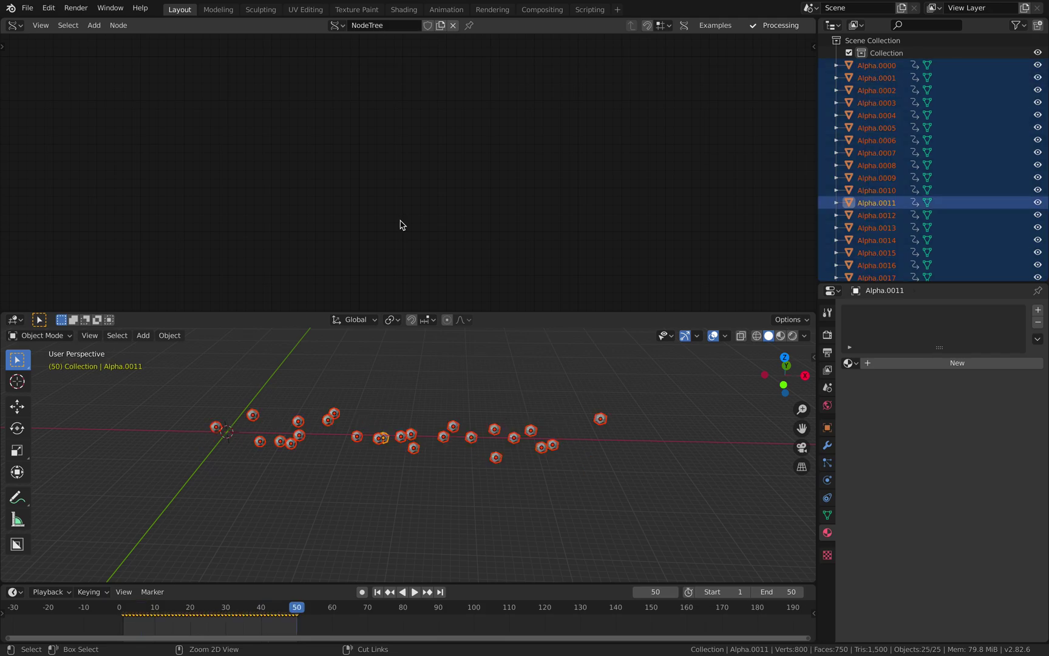
key(ctrl+z)
key(ctrl+z)
key(ctrl+z)
key(ctrl+z)
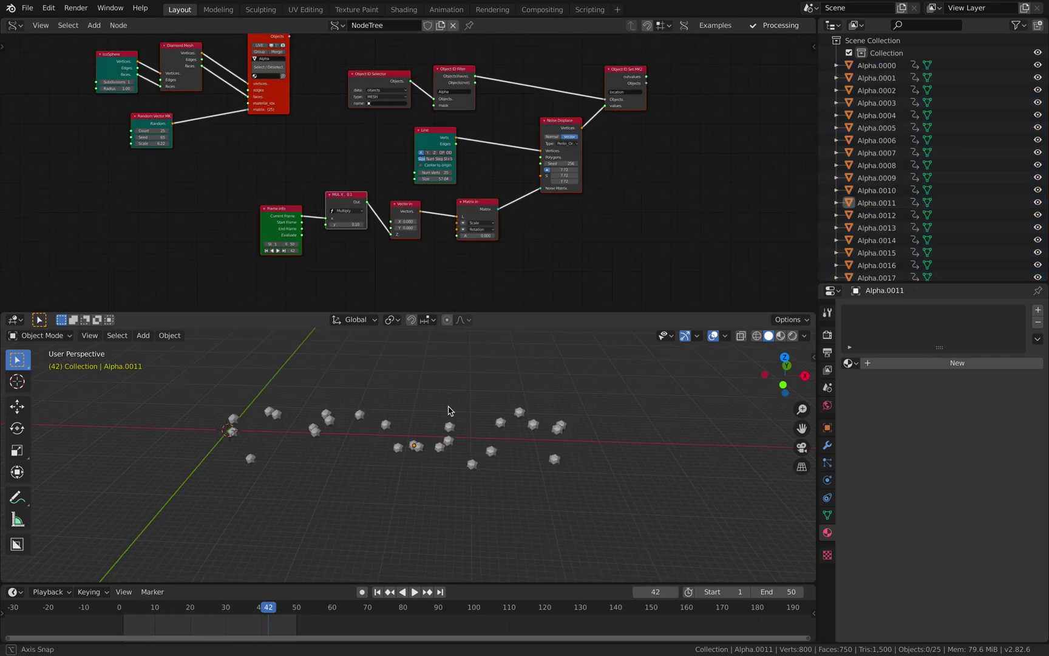
Save the scene under the new name spawn_002.blend, and play and stop the keyframed animation with all objects selected.
click(28, 8)
click(27, 7)
click(28, 8)
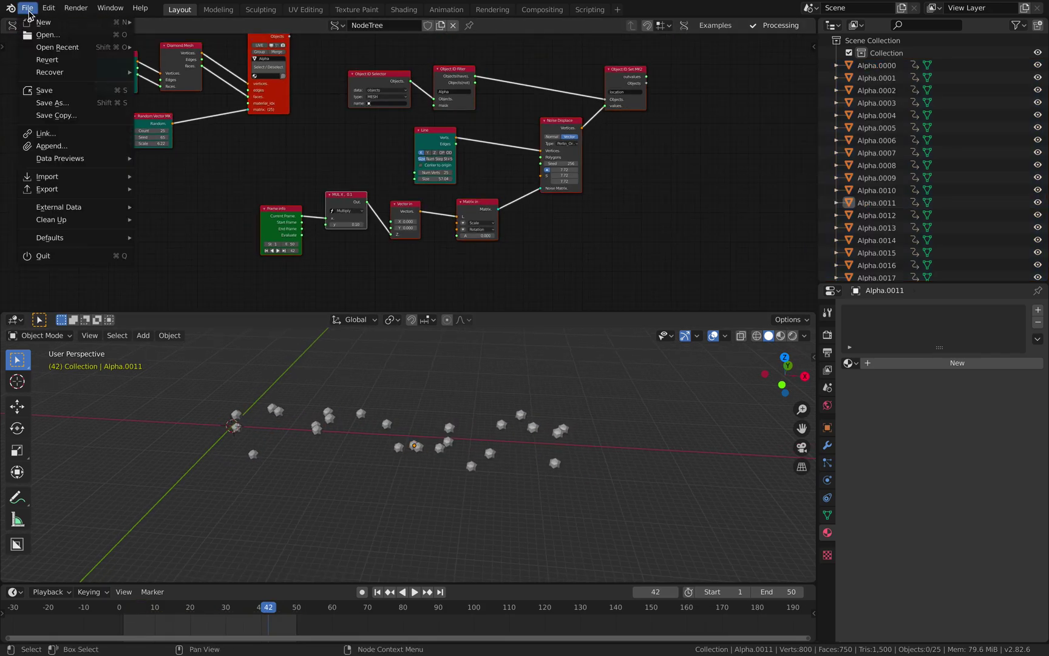
click(52, 103)
click(661, 564)
click(790, 563)
key(space)
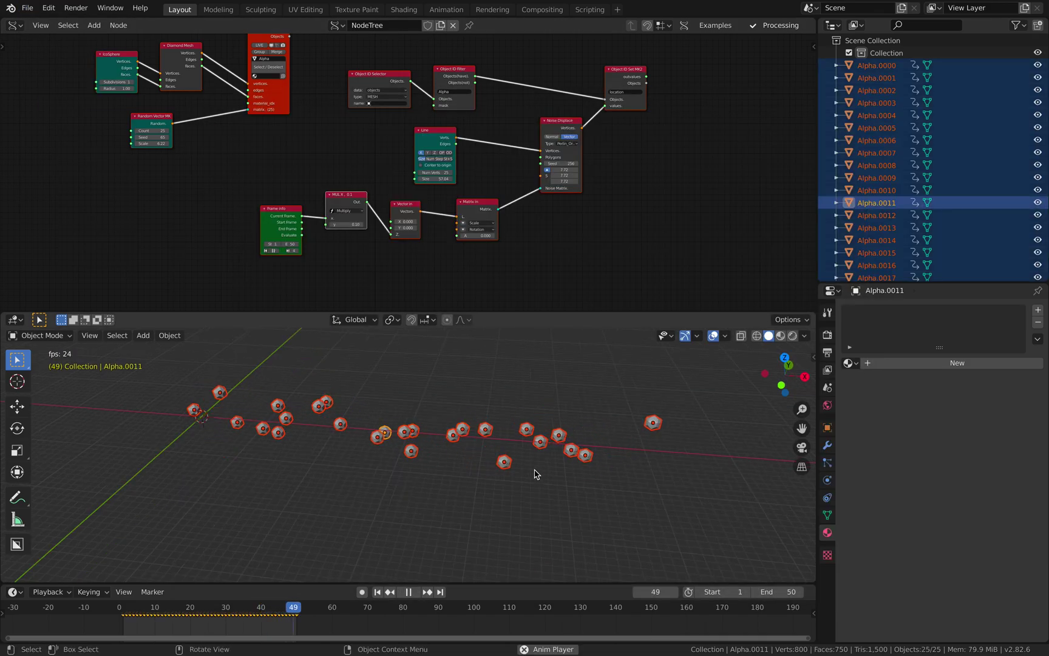
key(space)
Duplicate the location Object ID Set MK2 node, link the original's Objects output into the copy and set the copy's property to scale.
scroll(479, 194, up, 3)
middle_drag(596, 142, 504, 184)
click(503, 202)
scroll(504, 184, up, 3)
drag(511, 94, 531, 104)
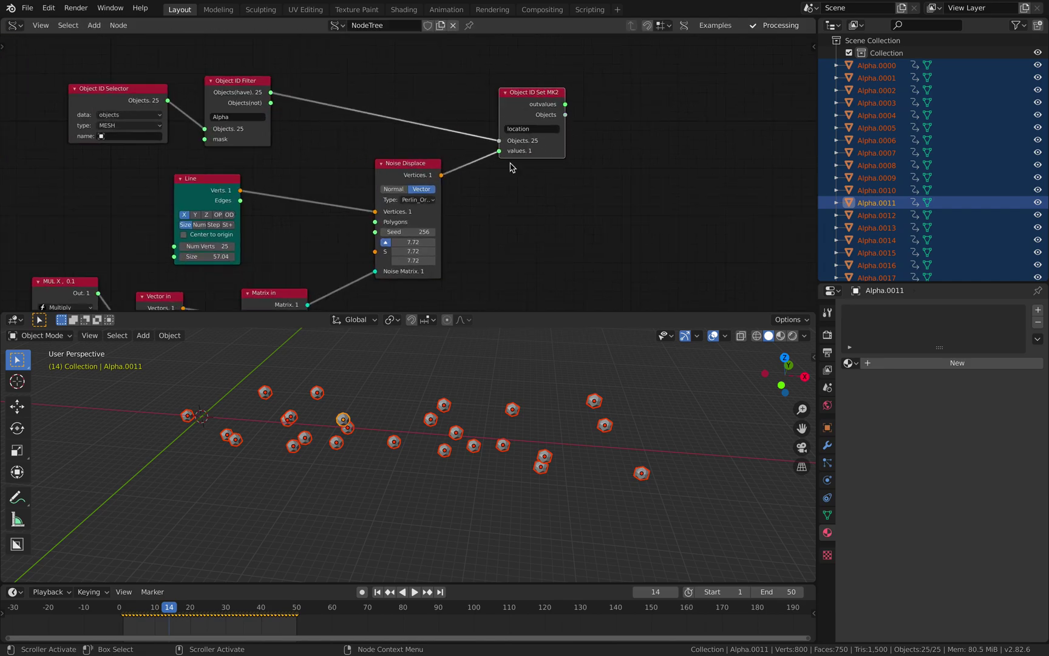
middle_drag(643, 144, 540, 150)
key(alt+space)
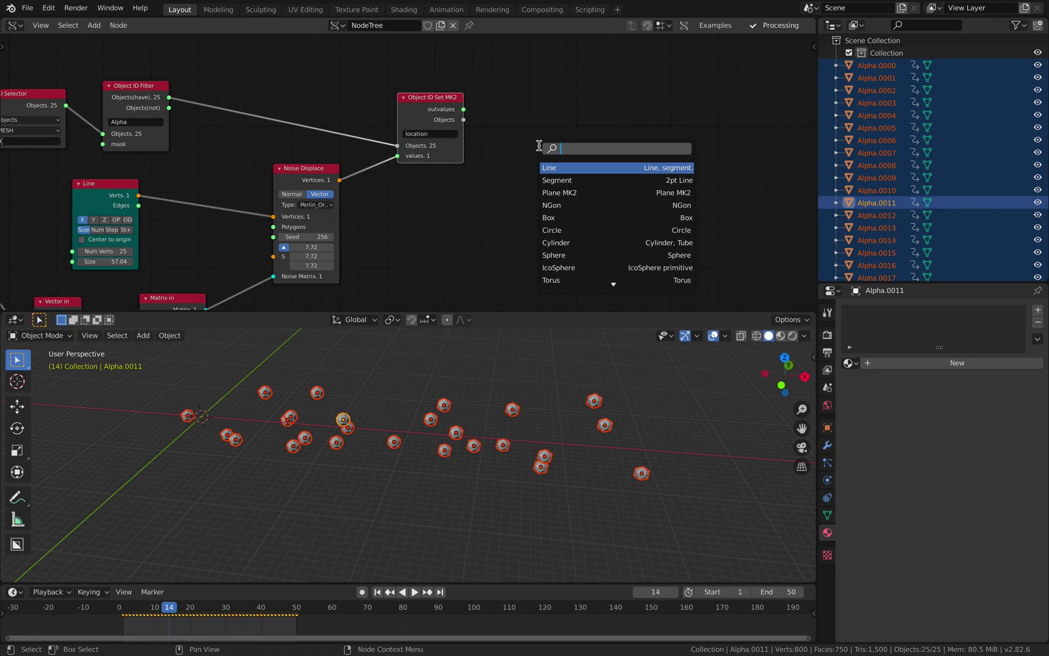
key(Escape)
drag(425, 106, 436, 102)
key(shift+d)
click(496, 127)
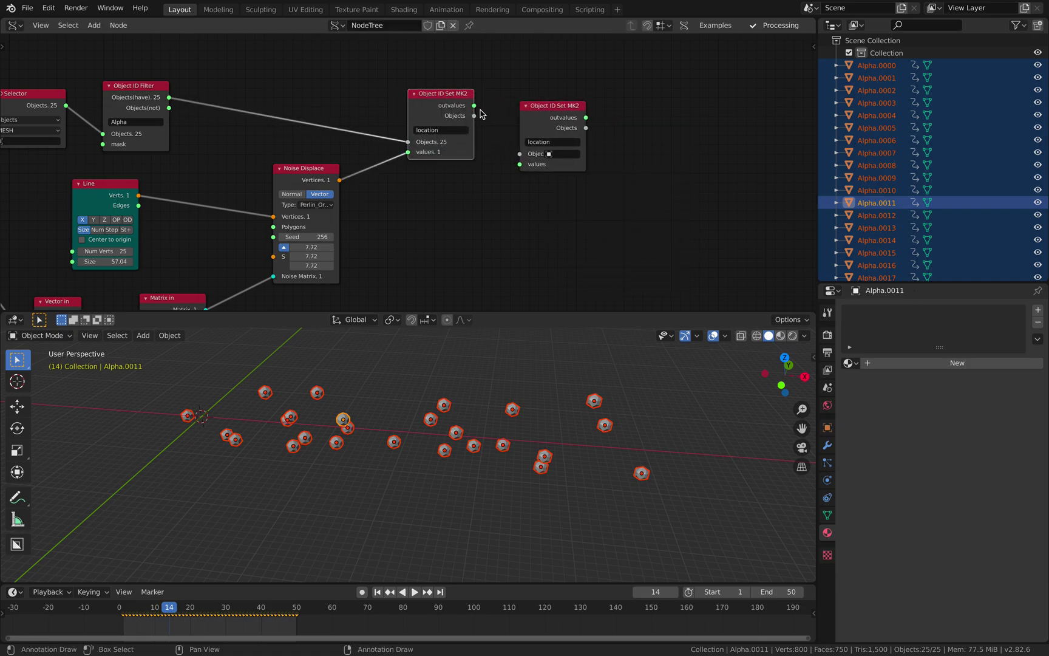
drag(475, 116, 520, 153)
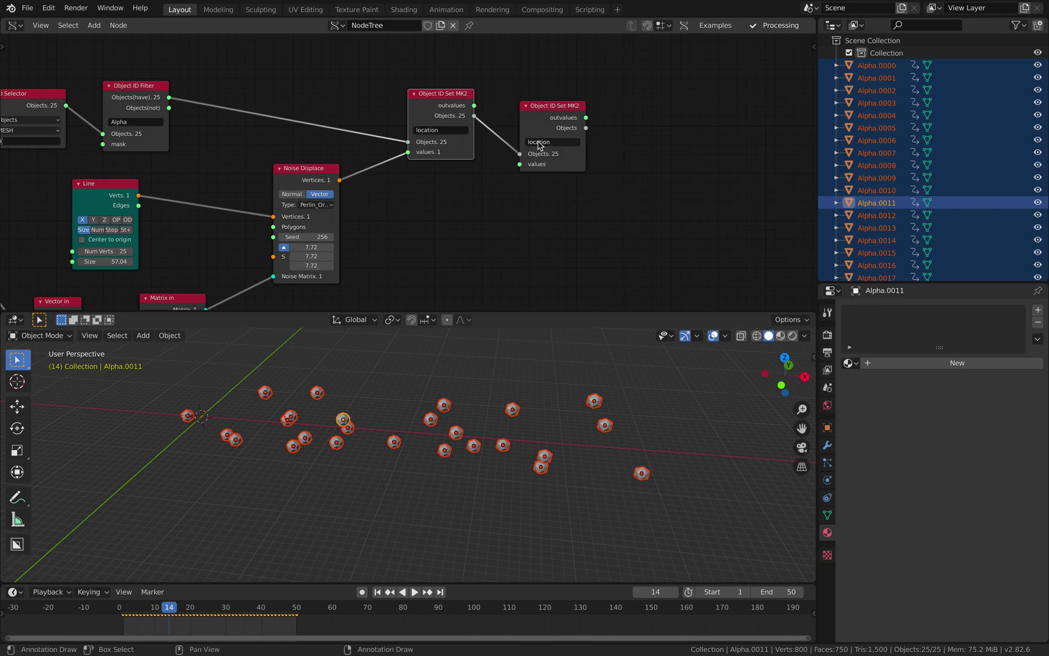
Add a Vector in node, link it to the scale node's values input and set its X, Y and Z to 1.560.
key(shift+a)
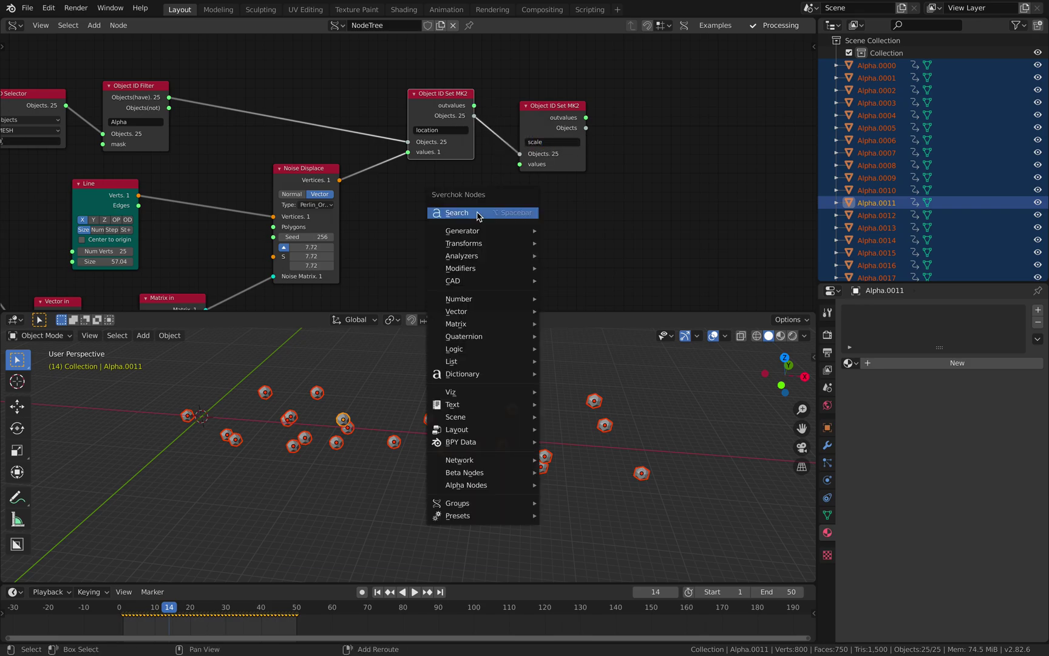
click(480, 213)
text(vecgor)
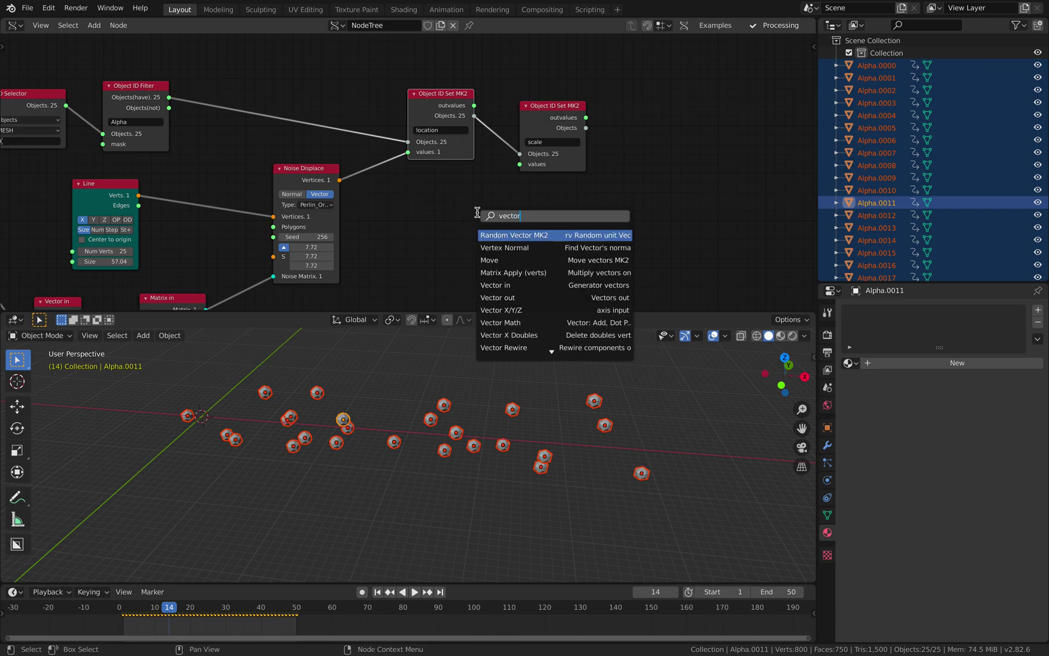
key(Return)
click(450, 219)
drag(453, 214, 520, 164)
drag(429, 230, 501, 208)
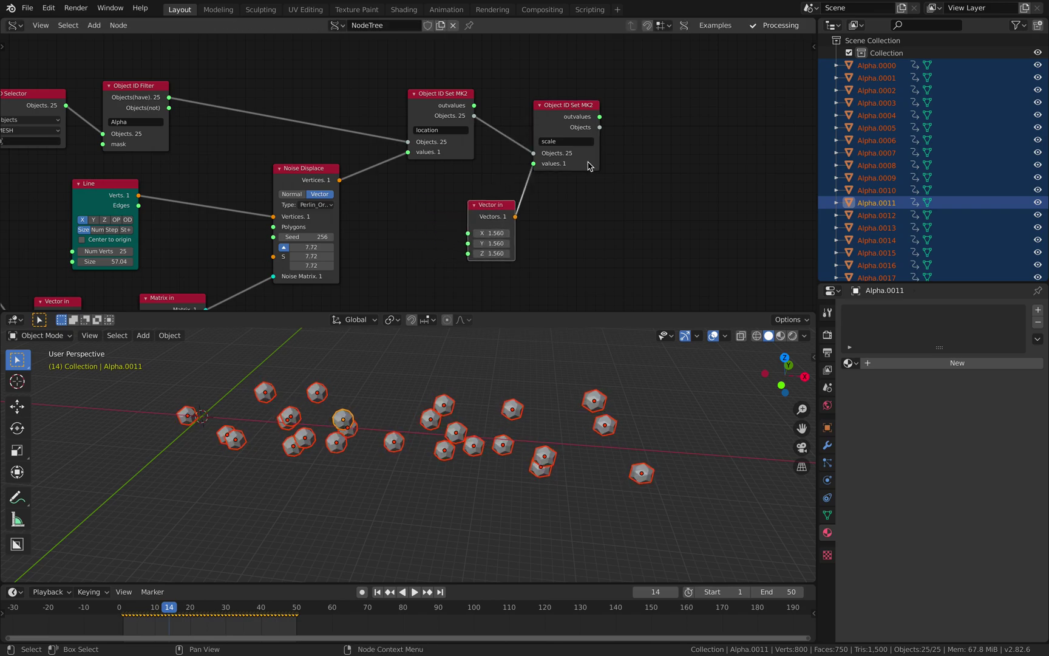
drag(587, 160, 674, 149)
drag(494, 208, 533, 197)
key(shift+a)
click(412, 202)
text(rando)
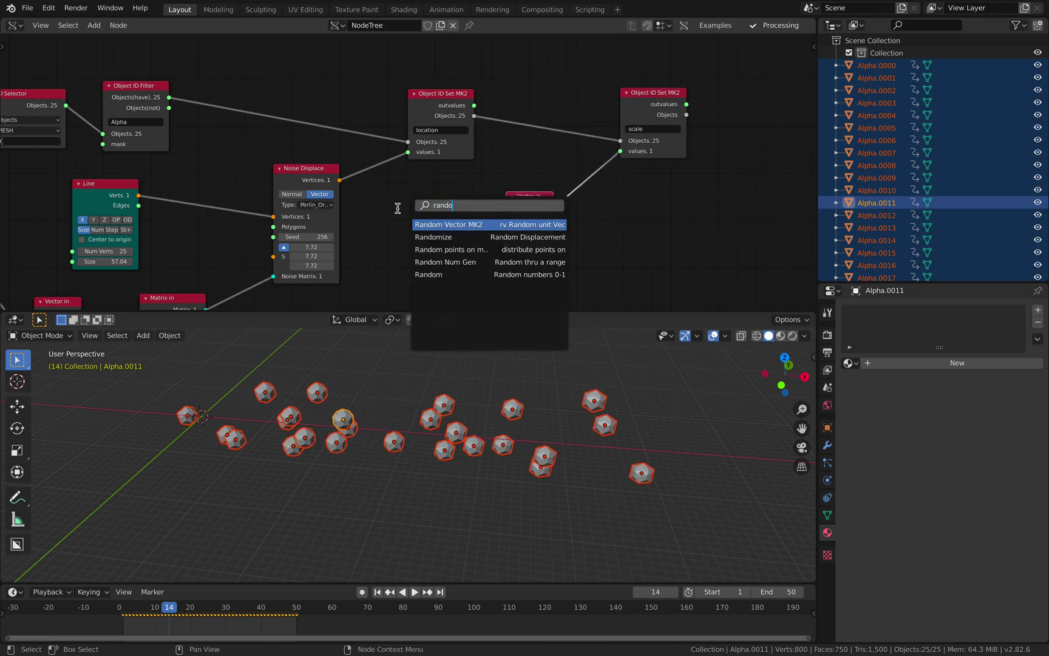
key(Return)
Set the Vector in node's X, Y and Z to 1.620 and save the file.
drag(520, 217, 526, 251)
middle_drag(629, 199, 528, 197)
key(ctrl+s)
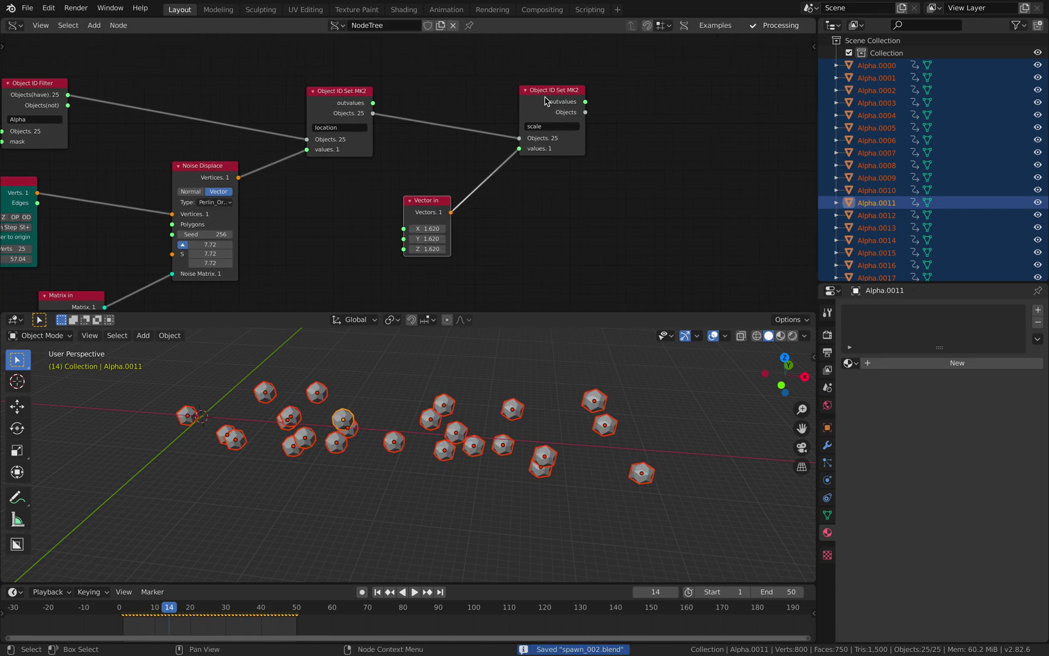
Duplicate the scale node, link the scale node's Objects output into the copy, set the copy's property to matrix_world and save.
click(550, 96)
key(shift+d)
click(688, 126)
drag(585, 112, 671, 165)
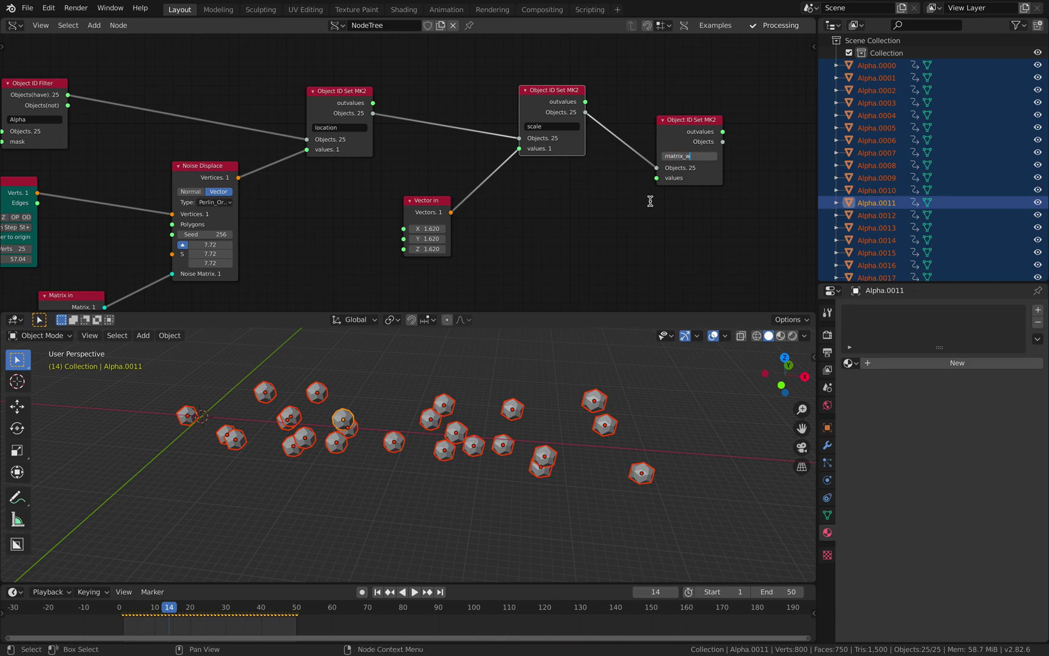
key(ctrl+s)
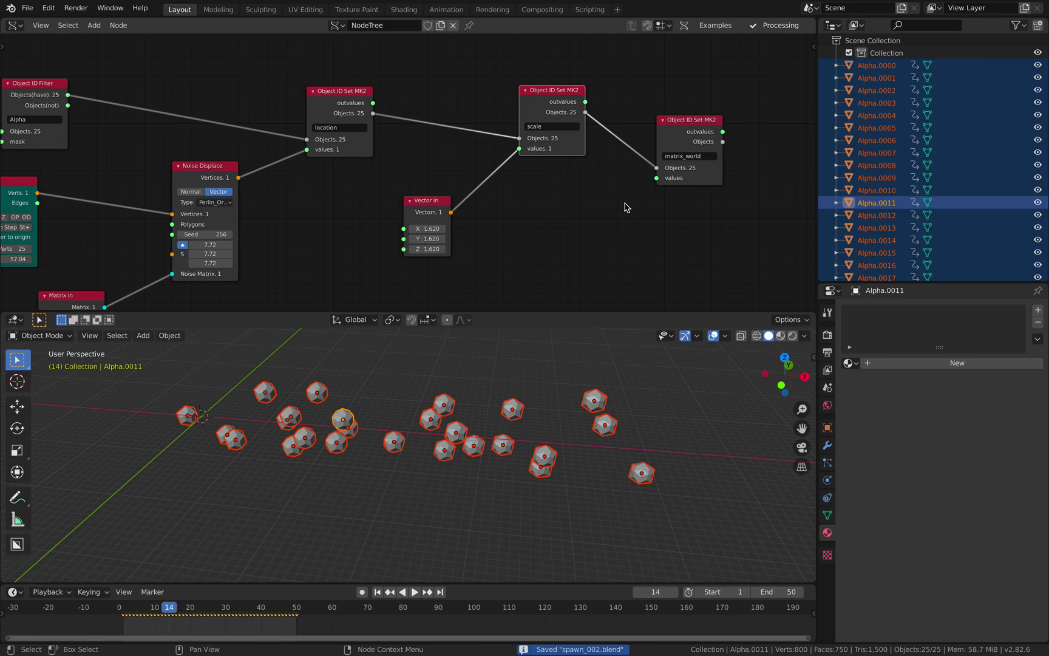
Add a Matrix in node, link its Matrix output to the matrix_world node's values input and expand its Scale fields.
middle_drag(626, 206, 565, 180)
key(alt+space)
text(matrix)
key(Down)
key(Down)
key(Down)
key(Down)
key(Down)
key(Return)
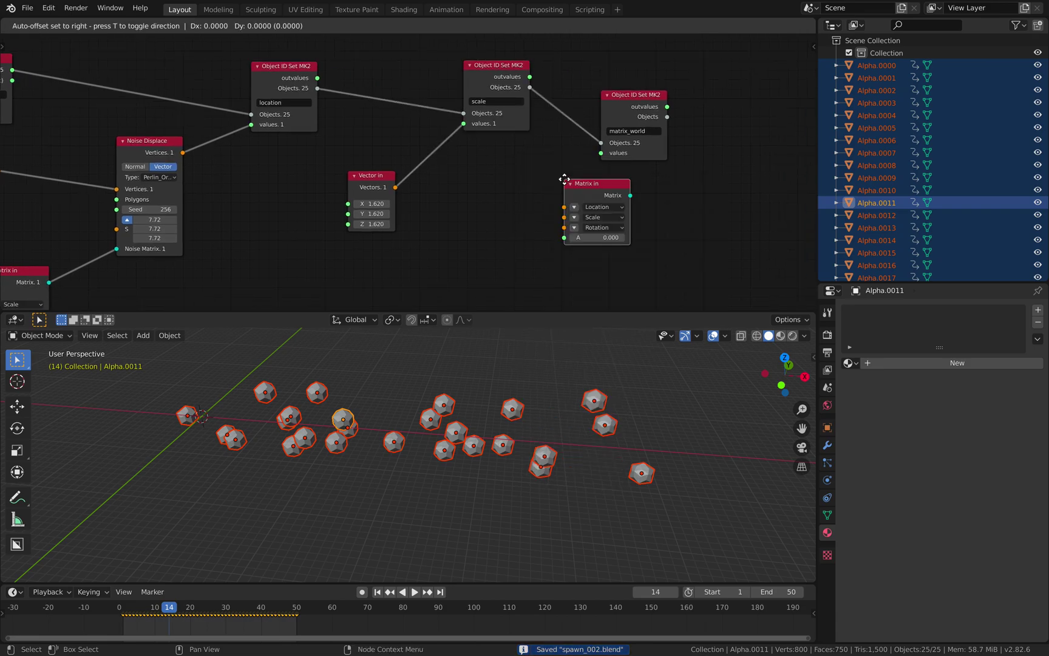
click(558, 196)
drag(570, 196, 601, 152)
click(516, 219)
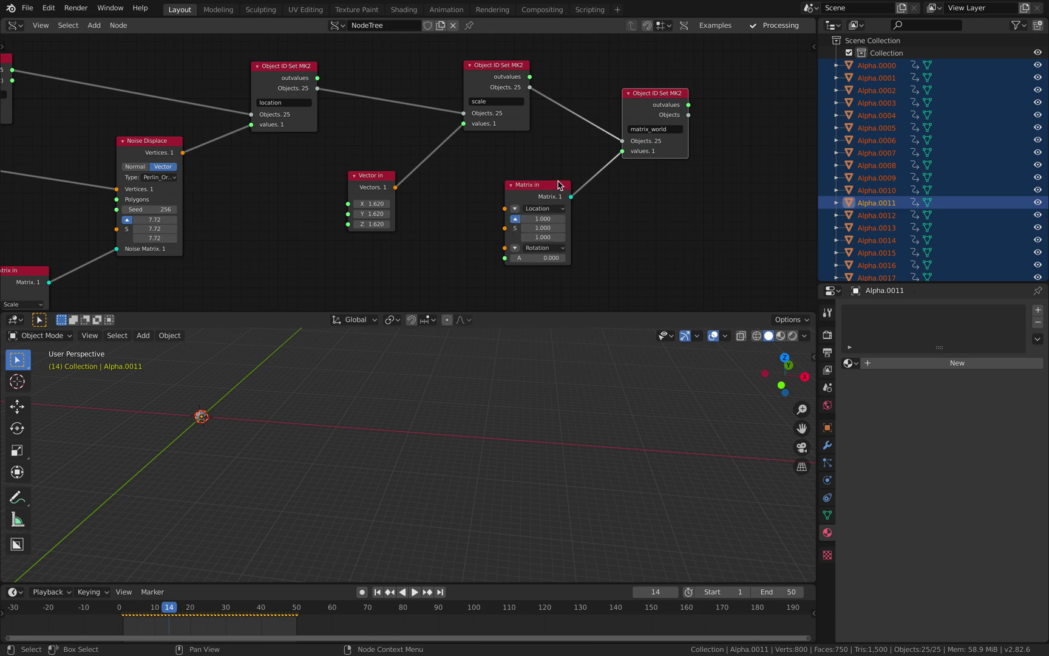
Expand the Matrix in node's Location fields and space out the Matrix in and matrix_world nodes.
drag(559, 184, 572, 195)
click(528, 219)
middle_drag(218, 209, 265, 197)
drag(217, 146, 211, 145)
drag(718, 89, 733, 107)
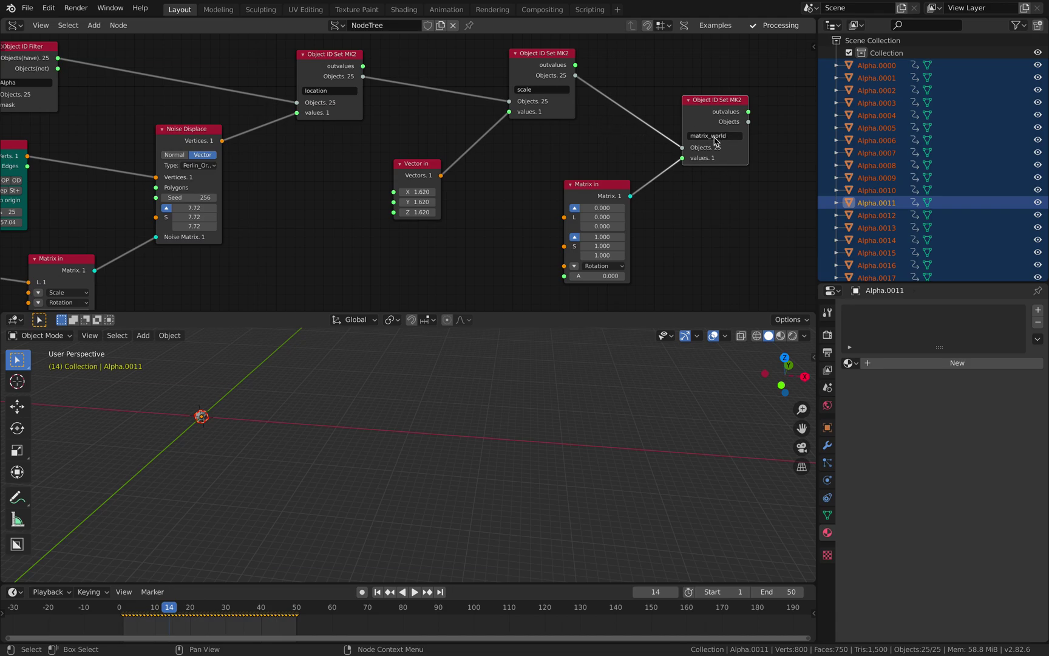
drag(699, 134, 782, 114)
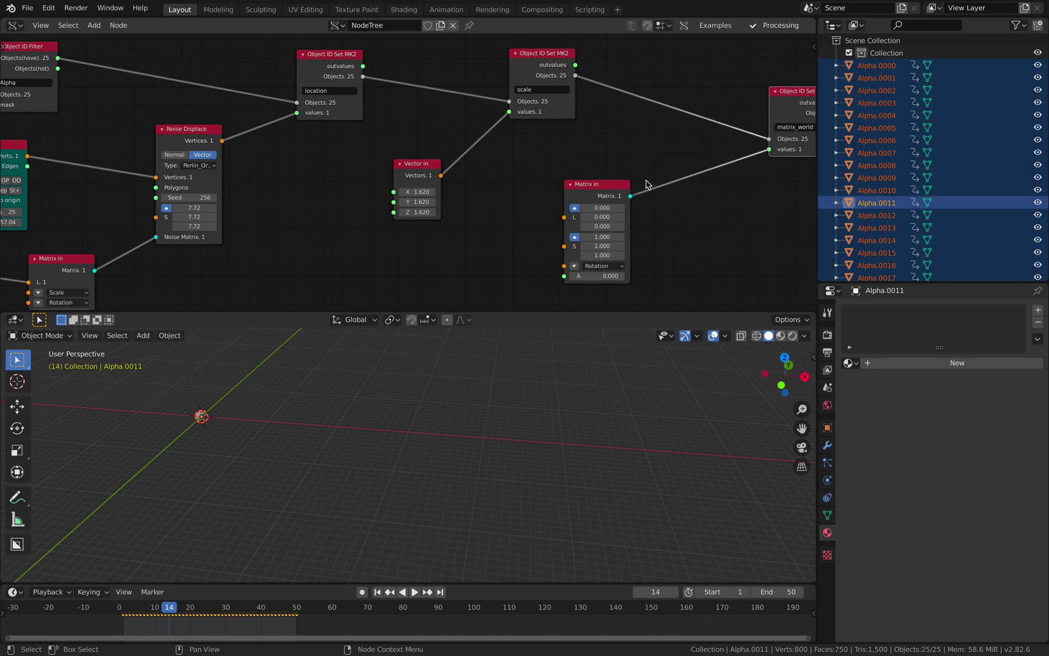
drag(608, 189, 651, 206)
middle_drag(700, 190, 543, 189)
drag(672, 146, 739, 148)
Add a Matrix Math node set to Multiply and disconnect the Matrix in node from the matrix_world node's values input.
key(alt+space)
text(matrix i)
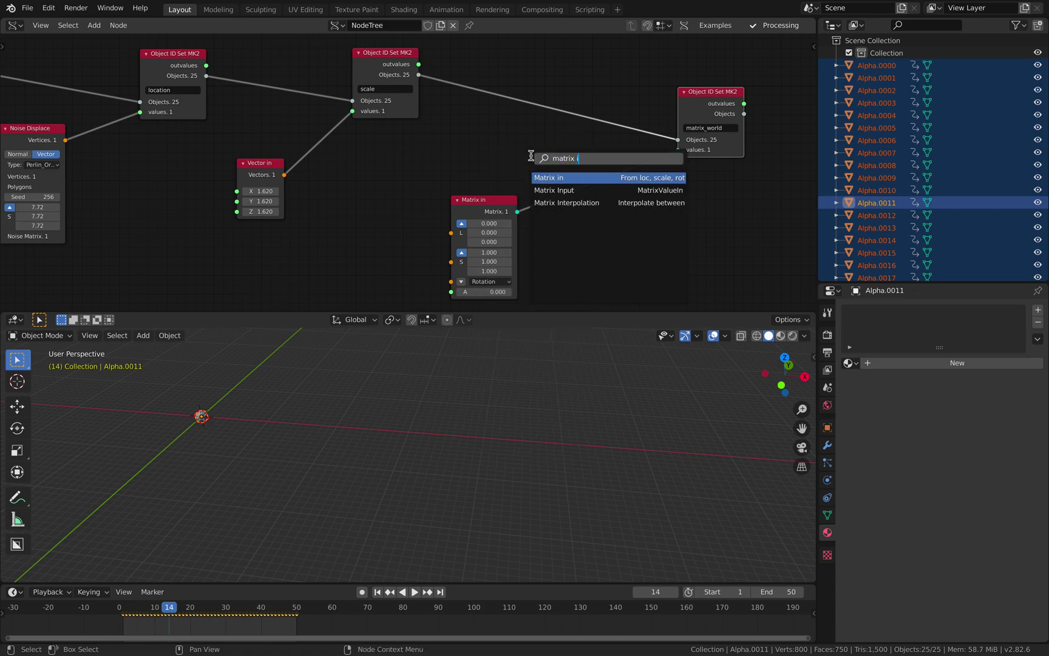
key(BackSpace)
text(ma)
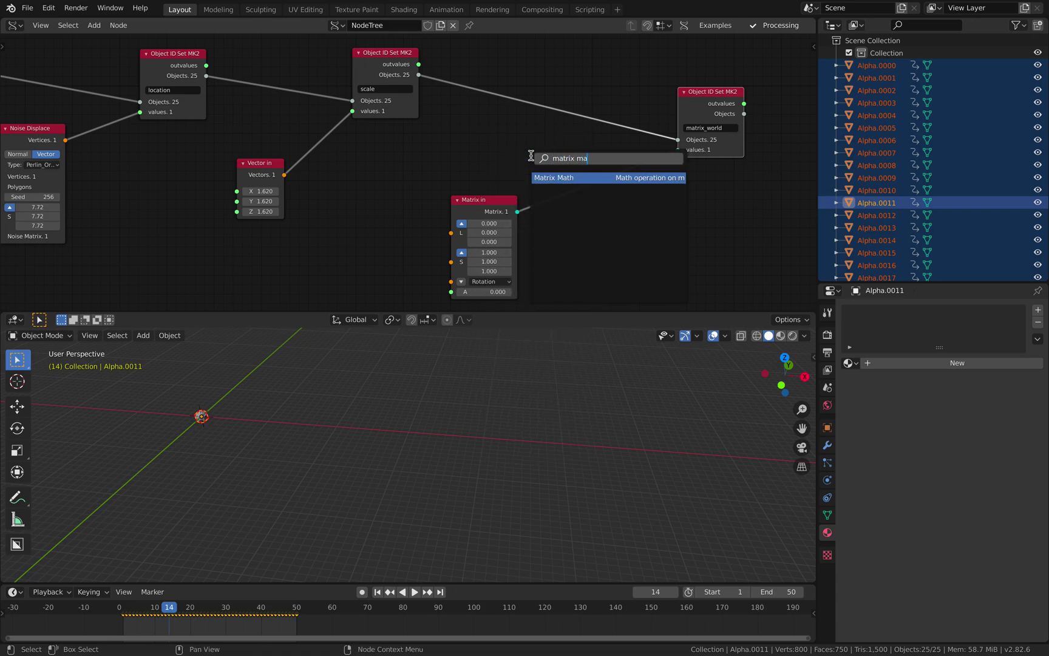
key(Return)
click(482, 116)
drag(484, 200, 567, 216)
drag(678, 151, 645, 174)
drag(570, 217, 530, 216)
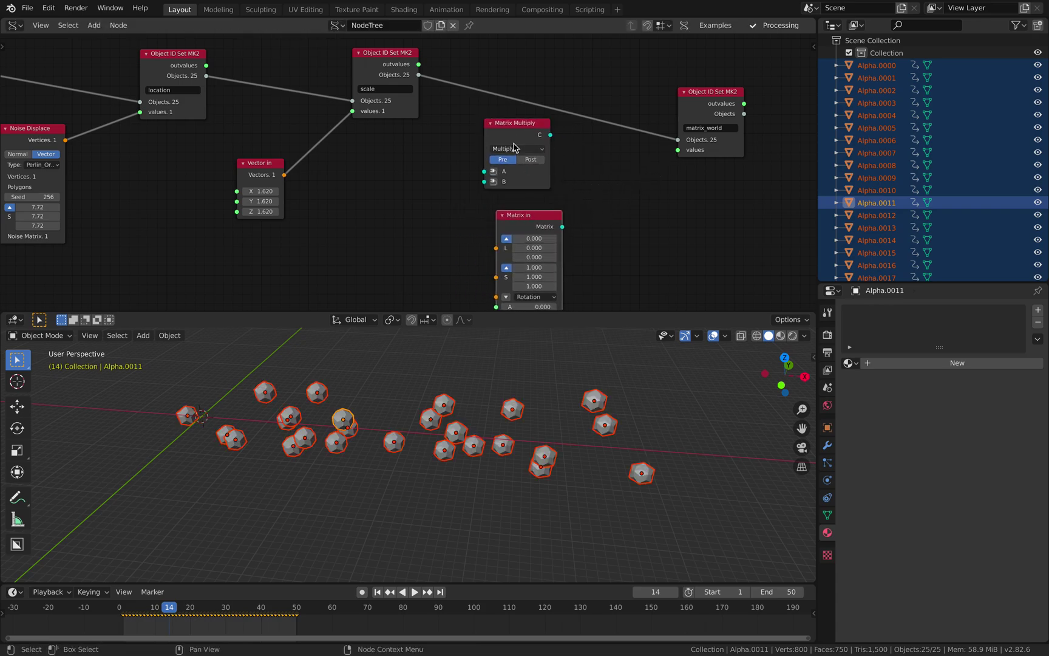
Line up the Matrix Multiply, Matrix in and scale nodes, and delete the Matrix Multiply node.
drag(515, 140, 534, 149)
scroll(499, 145, down, 1)
middle_drag(515, 203, 525, 195)
drag(527, 199, 523, 199)
drag(535, 128, 523, 130)
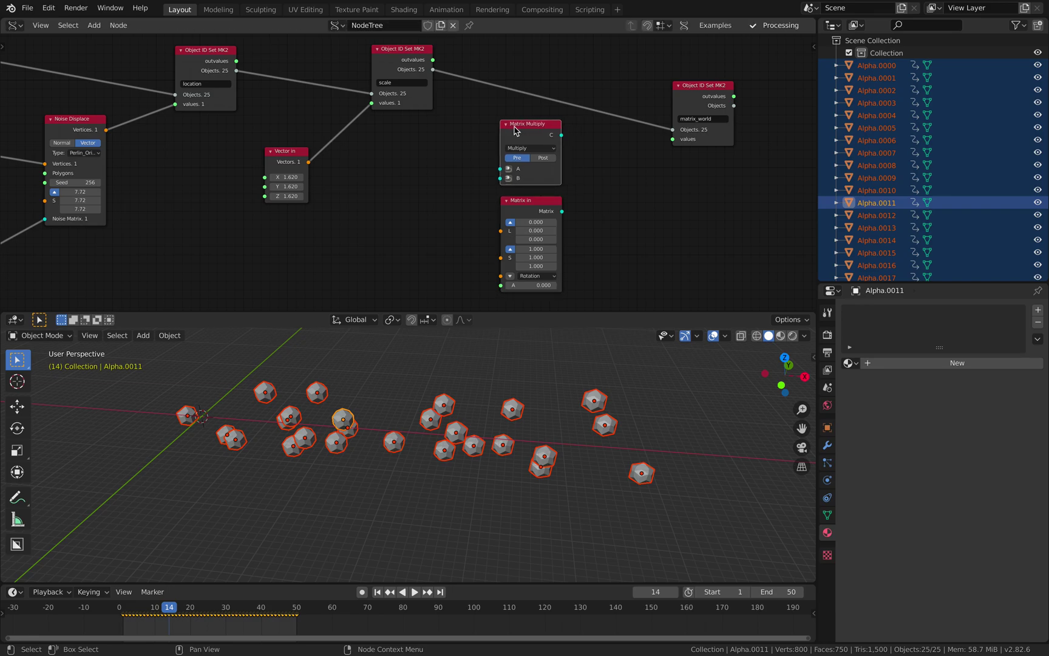
drag(420, 63, 415, 65)
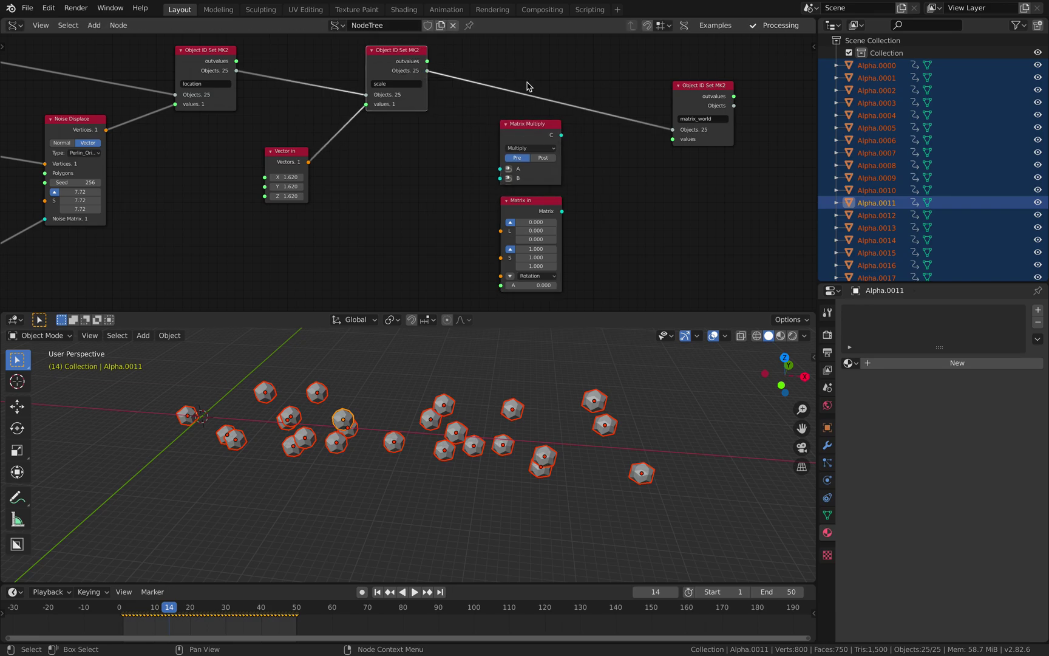
click(517, 171)
key(x)
Reconnect Matrix in to the matrix_world node's values and drive its location input from the Noise Displace node's Vertices output.
drag(562, 212, 598, 156)
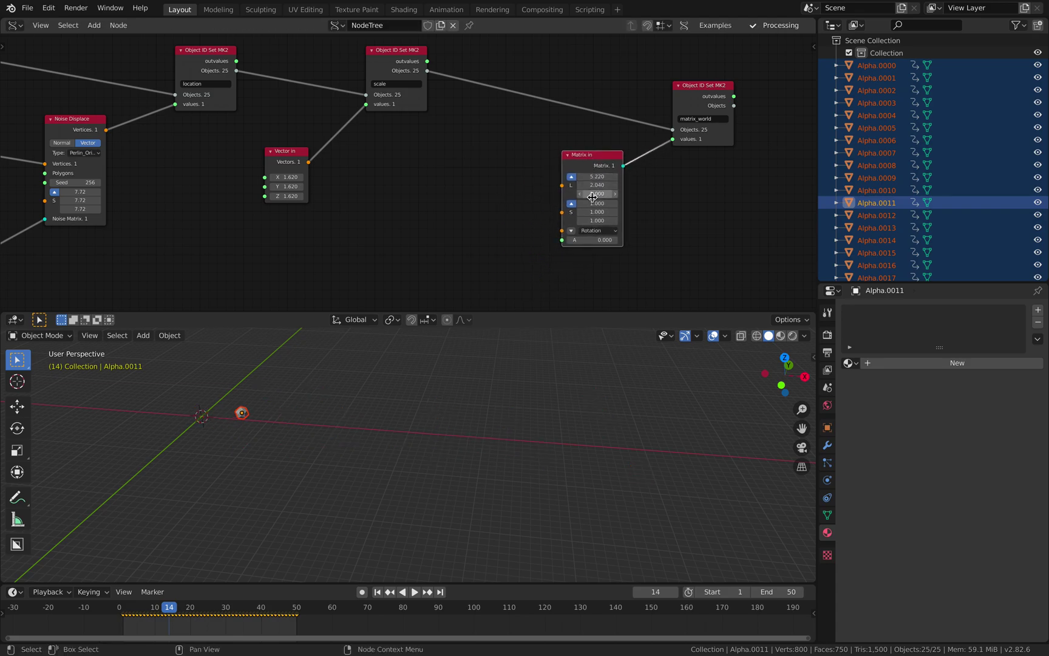
scroll(410, 188, down, 2)
drag(153, 129, 543, 176)
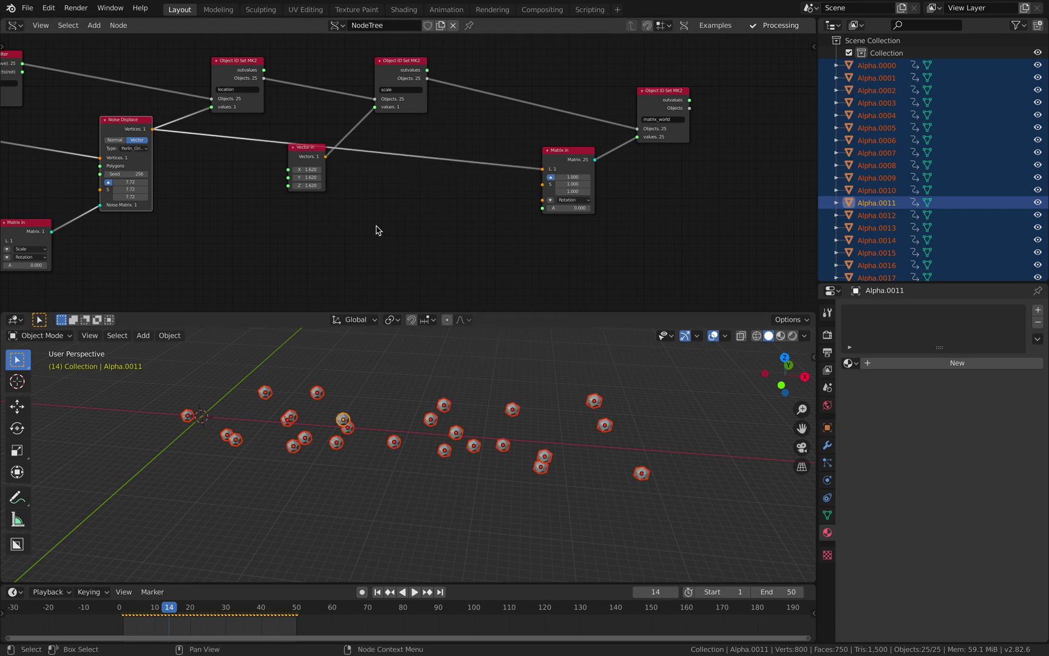
Duplicate the Vector in node, link the copy to the Matrix in scale input, set X, Y and Z to 2.700 and save.
drag(314, 156, 276, 172)
scroll(499, 192, up, 1)
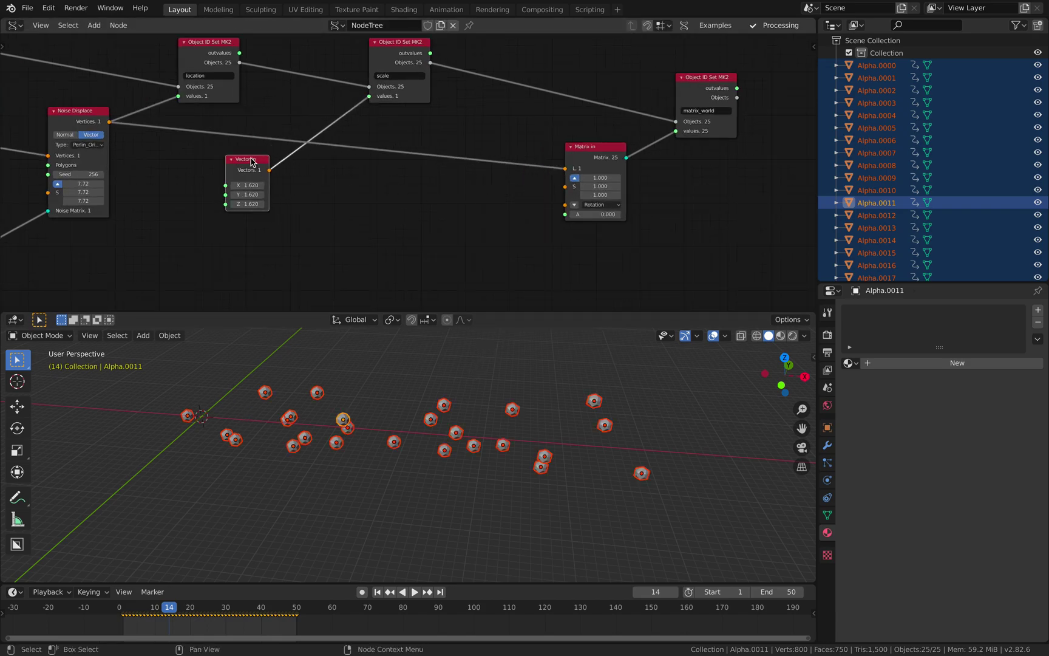
key(shift+d)
drag(490, 195, 528, 234)
key(ctrl+s)
Add a Random Num Gen node set to Float with size 25 and link its Value output into the second Vector in node.
key(shift+a)
click(394, 202)
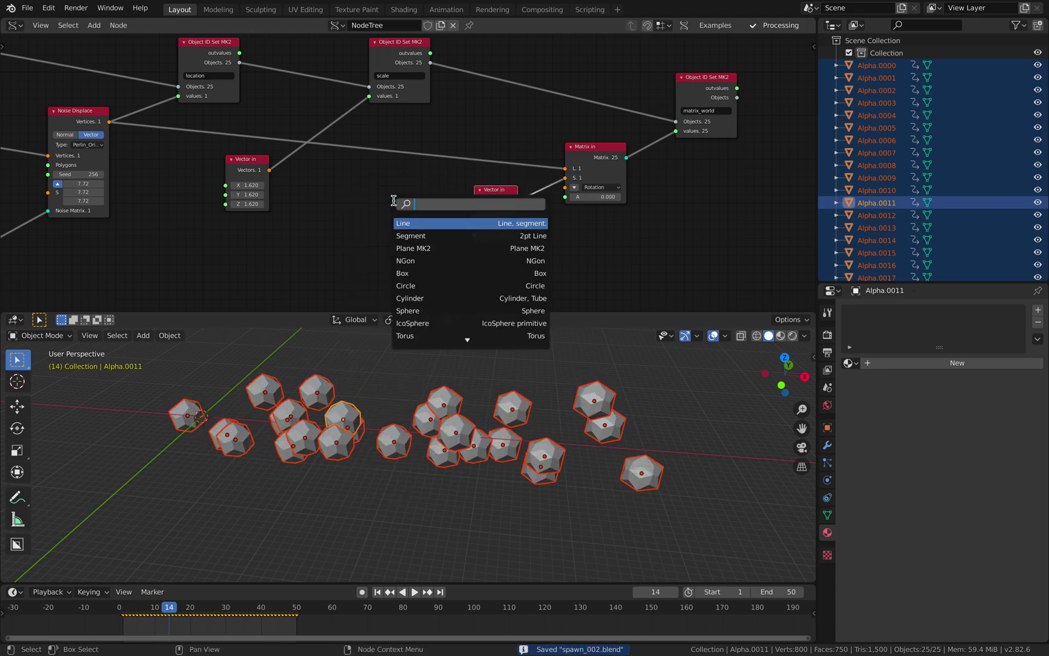
text(random num)
key(Return)
click(356, 193)
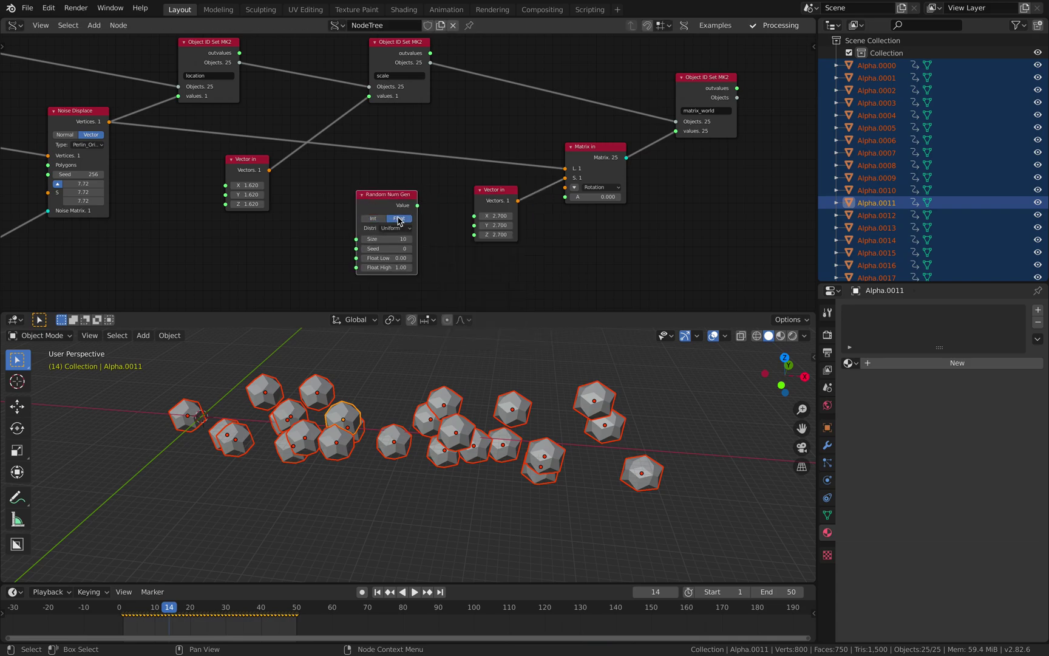
drag(418, 205, 474, 235)
drag(397, 258, 419, 249)
Deselect all objects in the 3D viewport and save the file.
mouse_move(468, 405)
middle_down()
mouse_move(476, 402)
mouse_move(452, 391)
middle_up()
click(476, 401)
scroll(477, 401, down, 2)
key(ctrl+s)
Rearrange the Object ID Selector, Object ID Filter and Line nodes with more space between them and save the file.
middle_drag(419, 166, 486, 143)
scroll(485, 144, down, 3)
scroll(324, 151, up, 3)
middle_drag(152, 120, 367, 125)
drag(205, 125, 190, 126)
middle_drag(208, 123, 308, 146)
drag(328, 64, 347, 42)
middle_drag(368, 116, 388, 164)
drag(255, 114, 290, 57)
drag(382, 87, 464, 58)
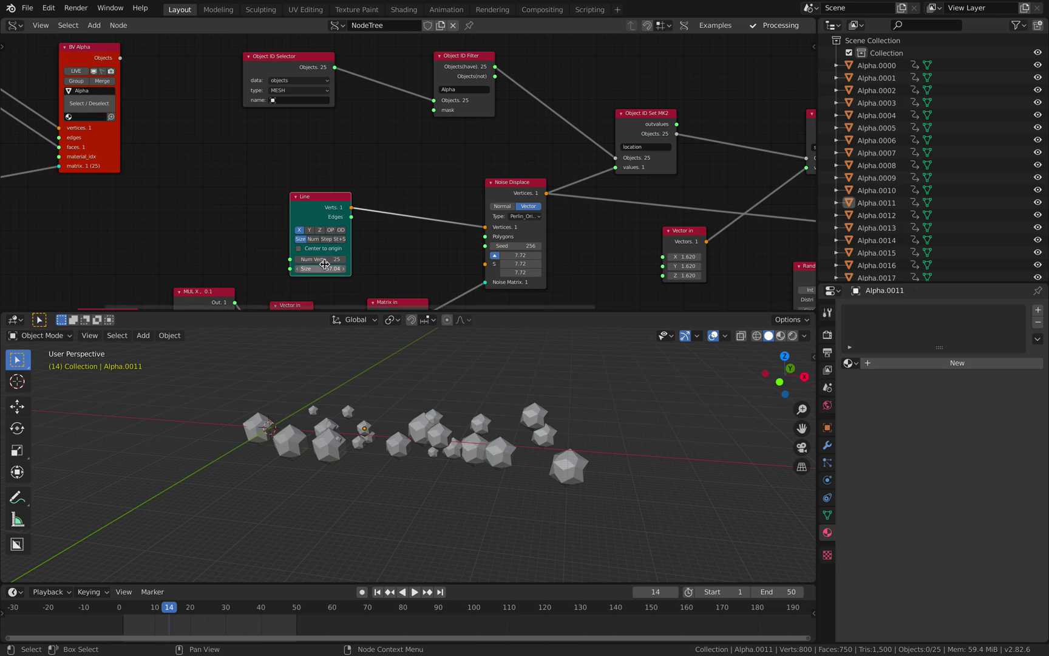
scroll(349, 252, right, 2)
key(ctrl+s)
Delete the Line node and place a new Vector P Field node to the left of Noise Displace.
drag(298, 189, 331, 175)
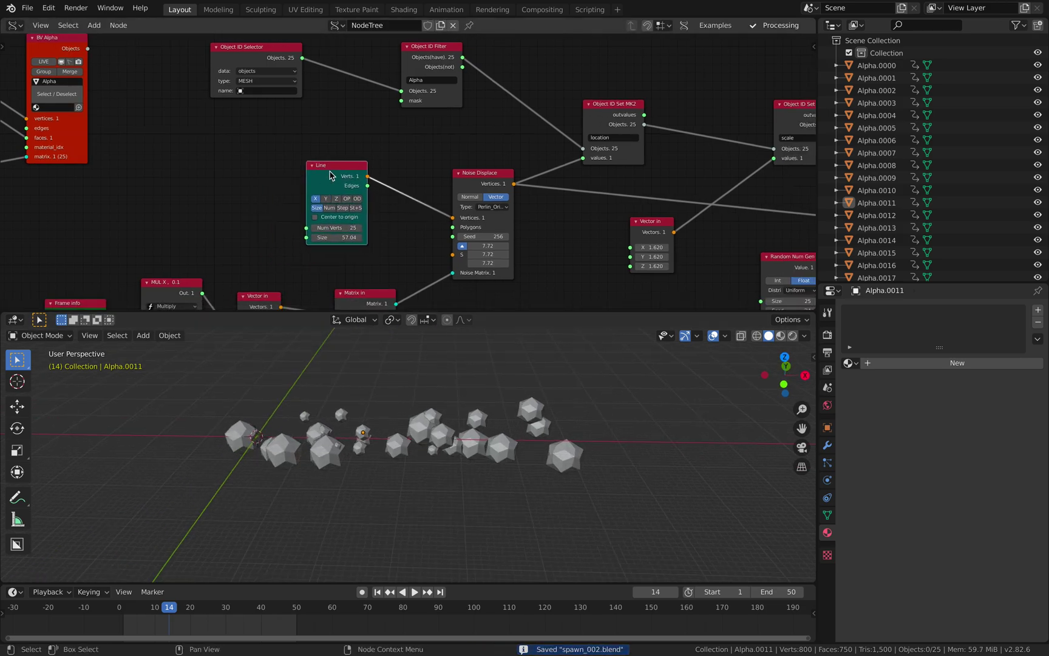
key(x)
key(alt+space)
text(vector p)
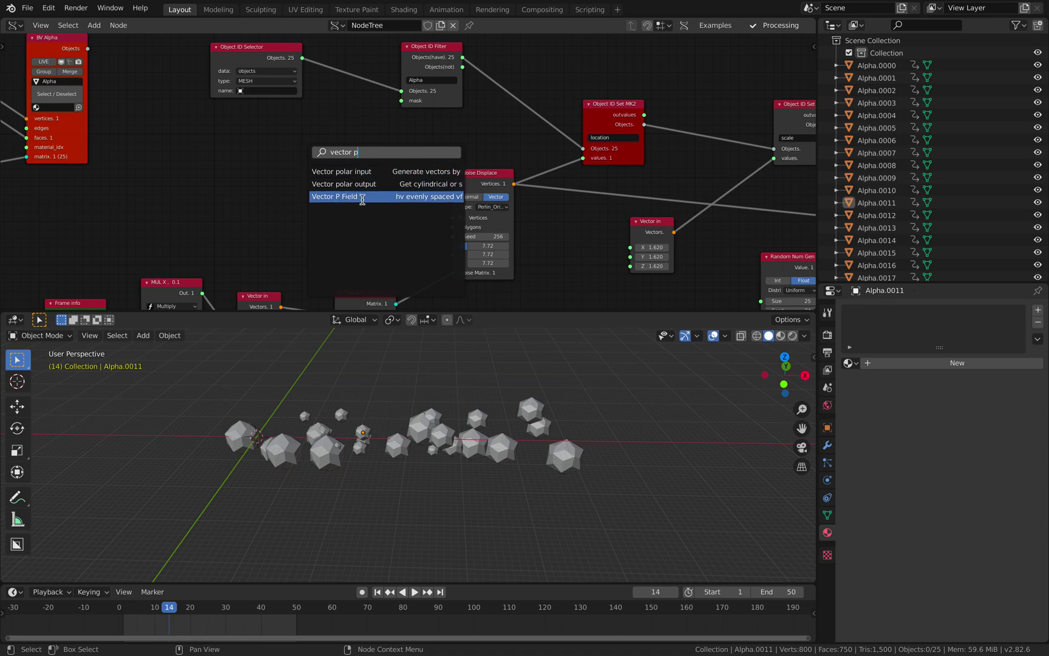
click(362, 200)
click(266, 161)
middle_drag(272, 147, 271, 119)
scroll(300, 197, up, 1)
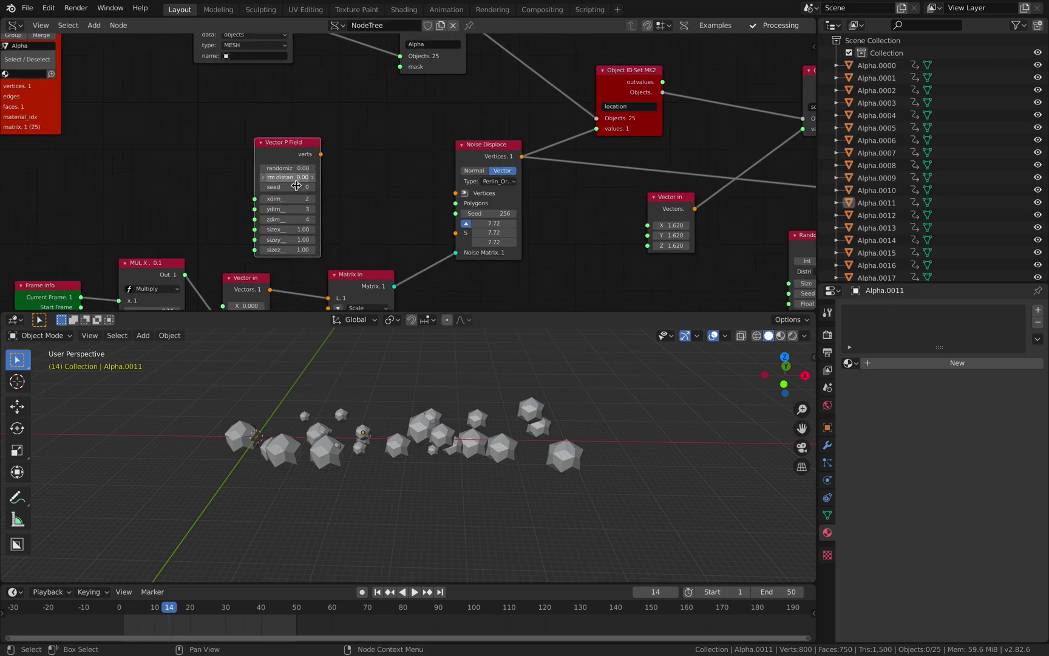
Set Vector P Field's xdim and ydim to 5 and zdim to 1, link its verts into Noise Displace's Vertices, and move the nodes closer.
key(Return)
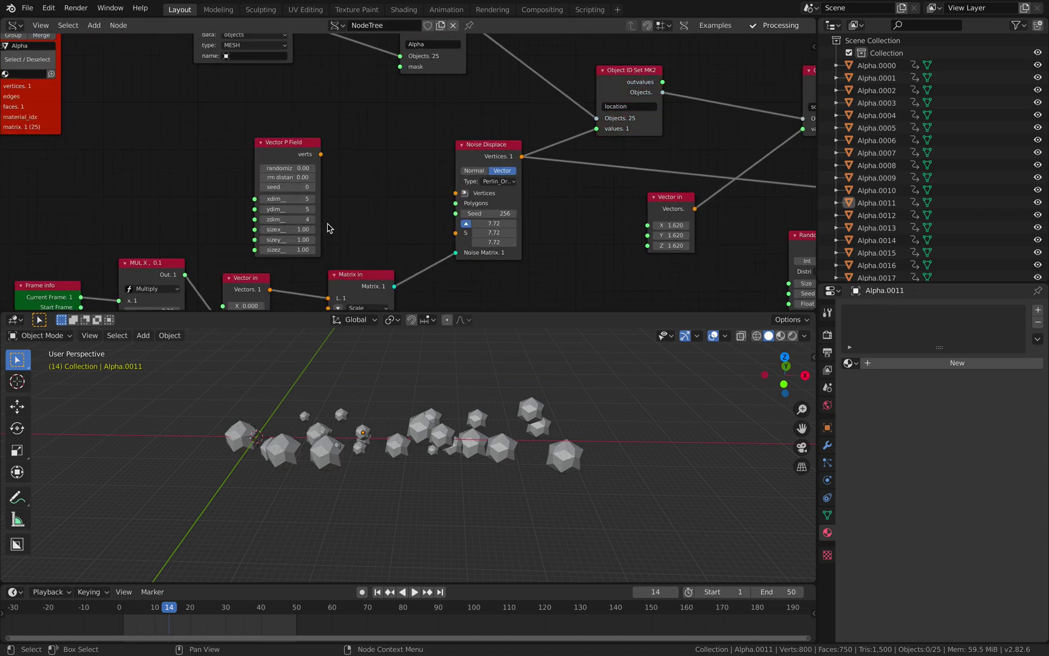
drag(321, 154, 451, 196)
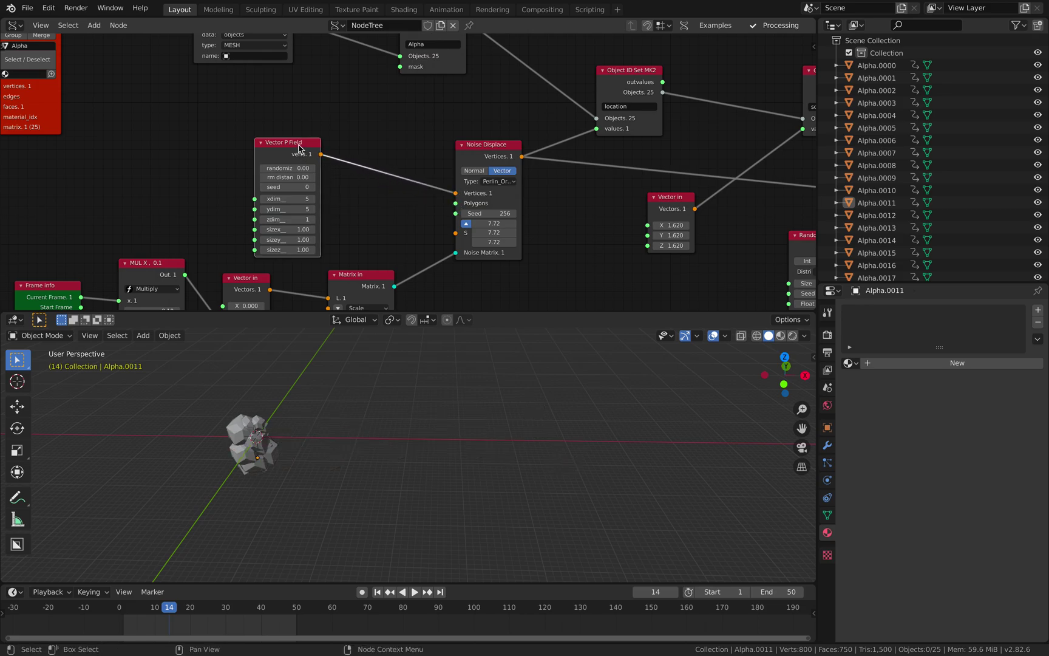
drag(299, 147, 365, 130)
Set the Vector P Field spacing to sizex 18.64, sizey 28.24 and sizez 1, and play the animation briefly.
drag(354, 211, 425, 223)
drag(361, 232, 425, 232)
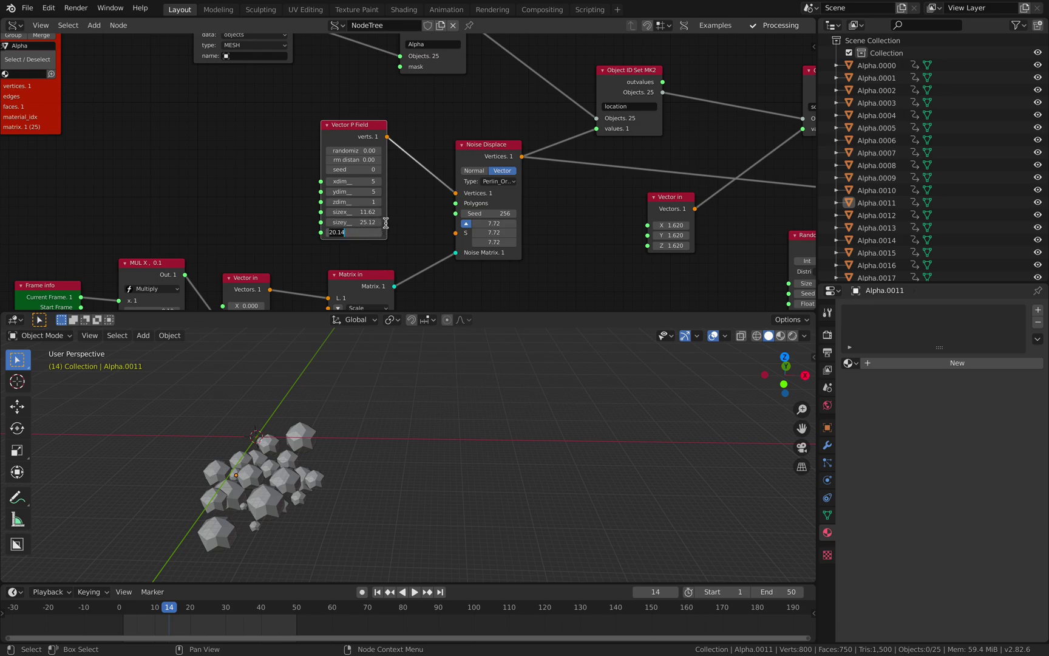
text(1)
key(Return)
middle_drag(395, 236, 364, 220)
drag(337, 206, 358, 197)
middle_drag(446, 402, 402, 438)
key(space)
key(space)
Set the Vector P Field's zdim to 5.
drag(331, 186, 324, 165)
text(5)
key(Return)
Set the Random Num Gen node's Size to 125 and save the file.
scroll(316, 161, down, 2)
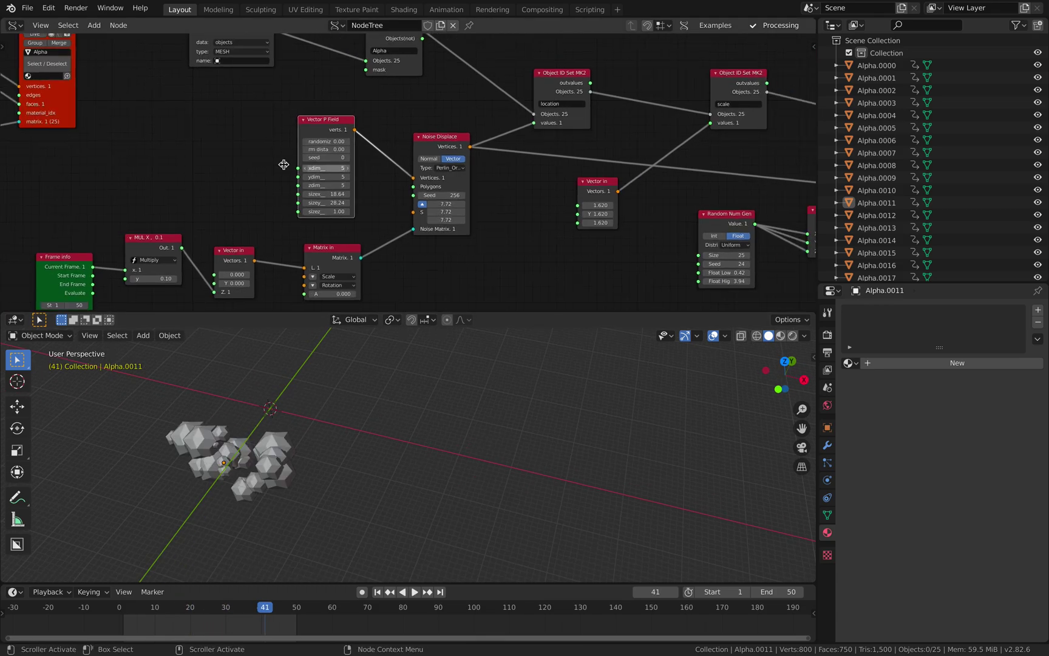
middle_drag(333, 167, 196, 156)
scroll(295, 188, up, 2)
middle_drag(409, 213, 243, 208)
click(487, 255)
text(1)
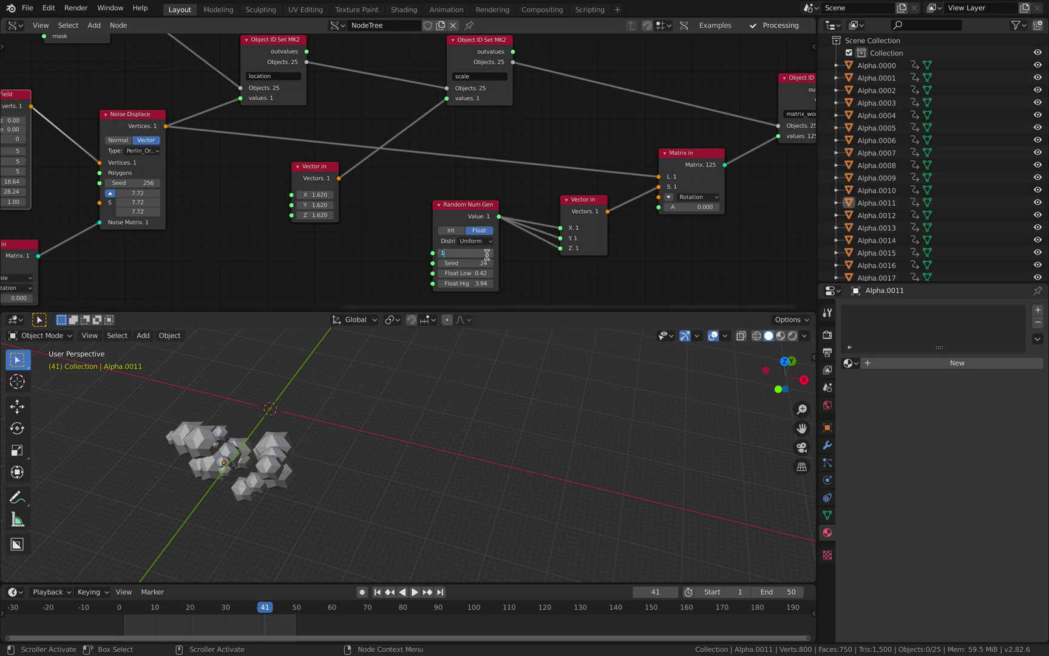
text(25)
key(Return)
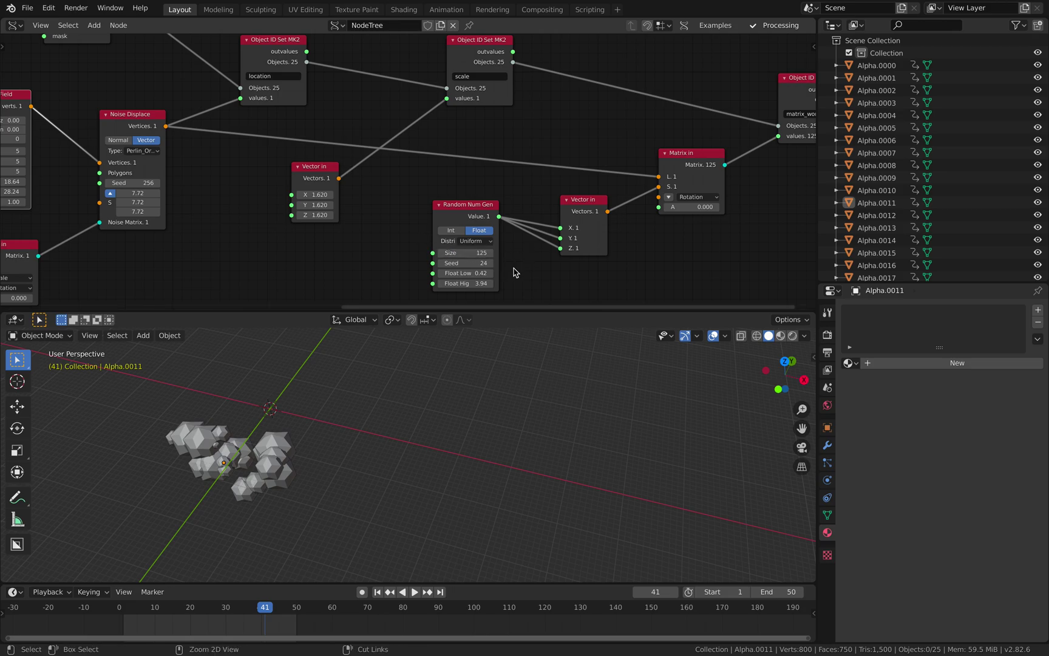
key(ctrl+s)
Set the Random Vector MK2 node's Count to 125.
middle_drag(466, 390, 464, 415)
middle_drag(139, 184, 483, 141)
scroll(377, 197, down, 6)
middle_drag(96, 97, 411, 172)
scroll(412, 172, up, 2)
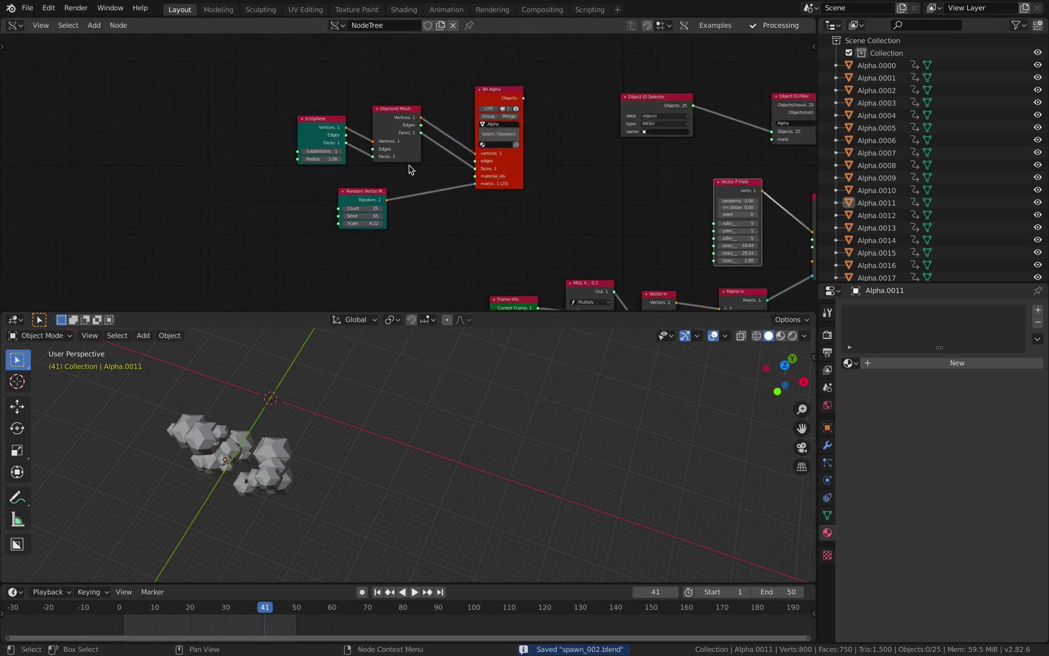
scroll(410, 170, up, 2)
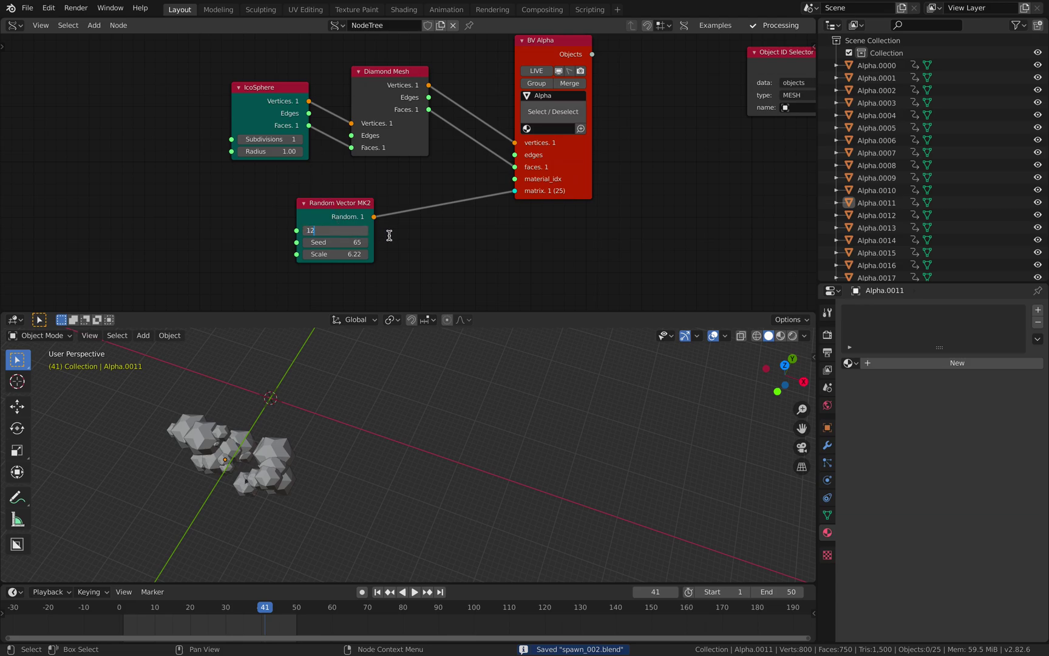
text(5)
key(Return)
Regenerate the Alpha objects through BV Alpha's live update and step the timeline forward to frame 49.
middle_drag(396, 237, 301, 243)
click(450, 77)
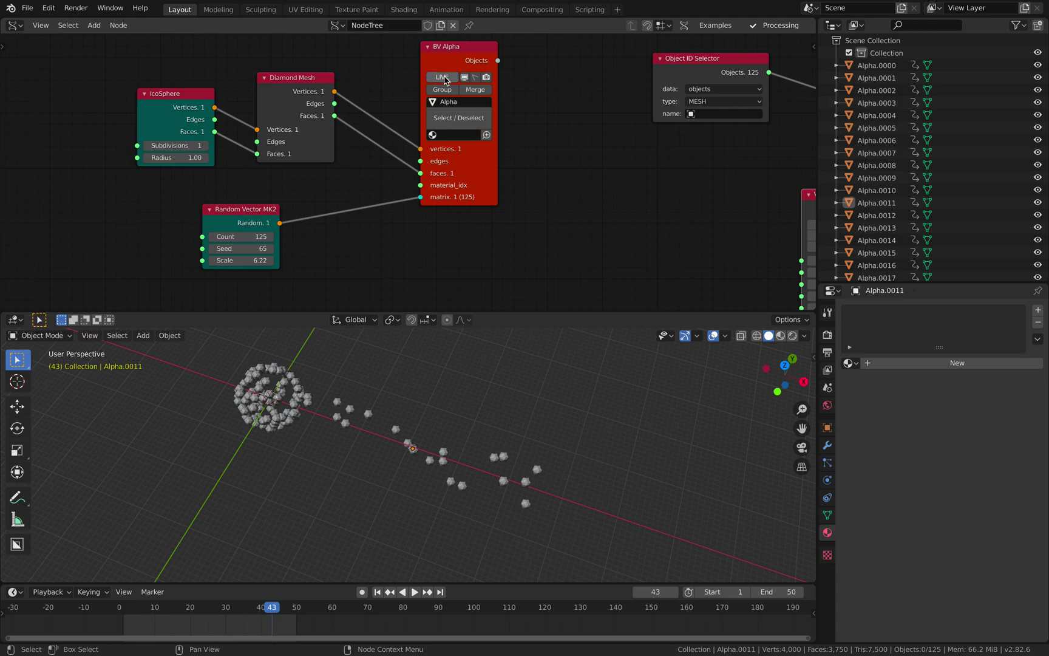
key(Right)
key(Right)
key(Right)
key(Right)
key(Right)
key(Right)
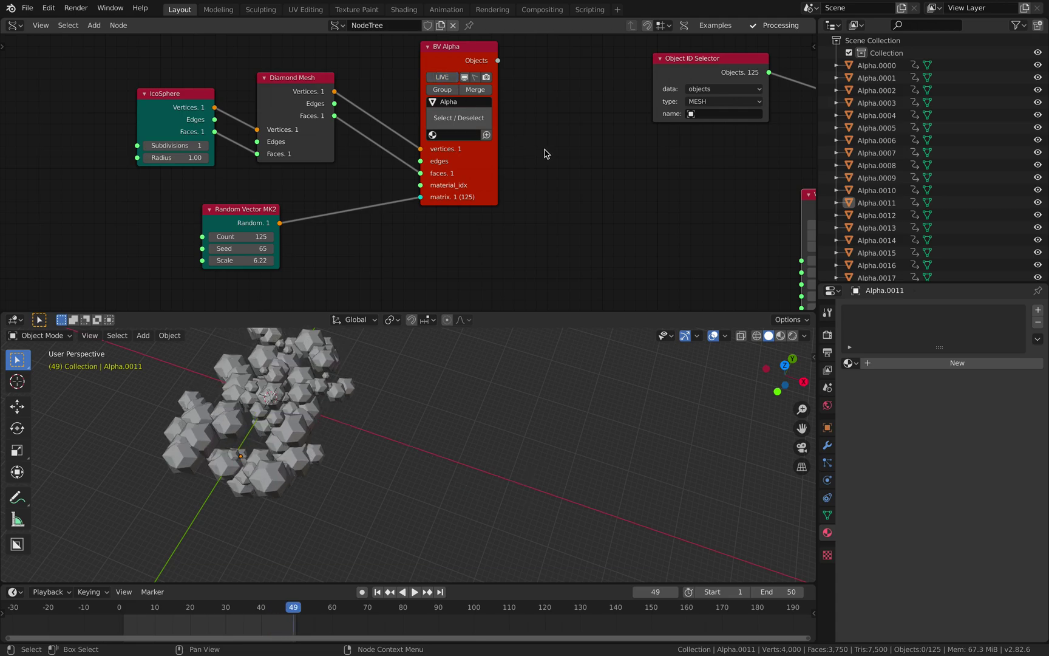
Play the animation of the spawned grid objects from another viewing angle and save the file.
key(space)
middle_drag(517, 425, 518, 361)
key(ctrl+s)
middle_drag(576, 227, 344, 227)
scroll(413, 219, down, 4)
middle_drag(345, 176, 266, 154)
scroll(398, 164, up, 2)
key(space)
Rearrange nodes in the tree, save the file and toggle the animation playback.
scroll(314, 164, down, 2)
drag(253, 127, 306, 159)
drag(384, 129, 415, 114)
key(ctrl+s)
middle_drag(548, 184, 360, 142)
key(space)
Make room between Vector P Field and Noise Displace and insert a vector Move node on the link between them.
middle_drag(469, 260, 274, 217)
drag(128, 141, 69, 134)
drag(229, 162, 246, 154)
middle_drag(140, 158, 242, 162)
key(alt+space)
text(vector m)
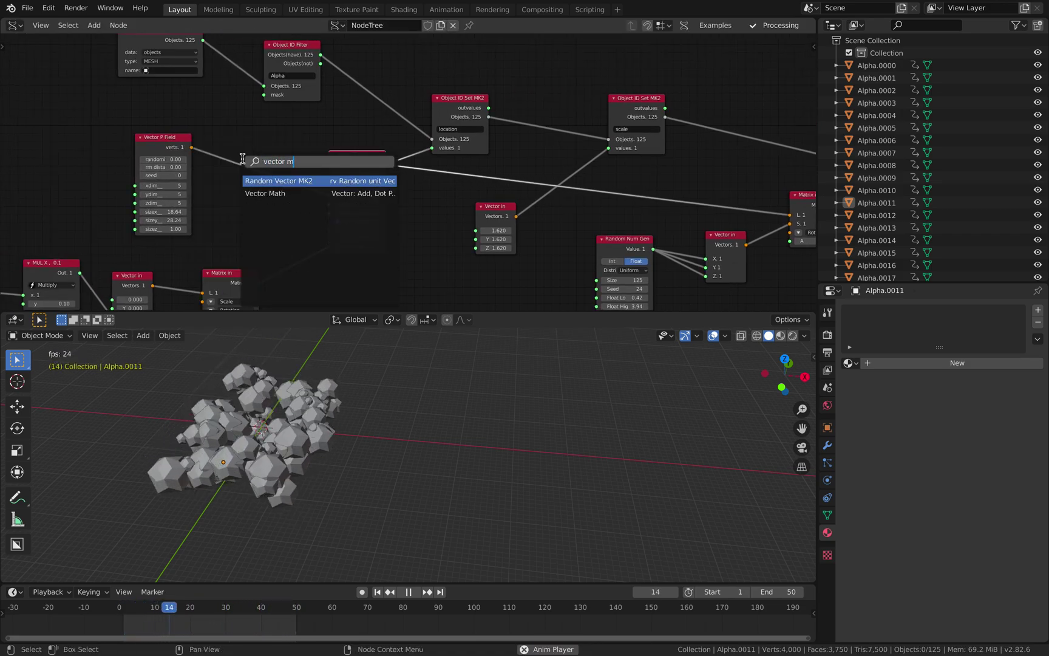
text(ove)
key(Return)
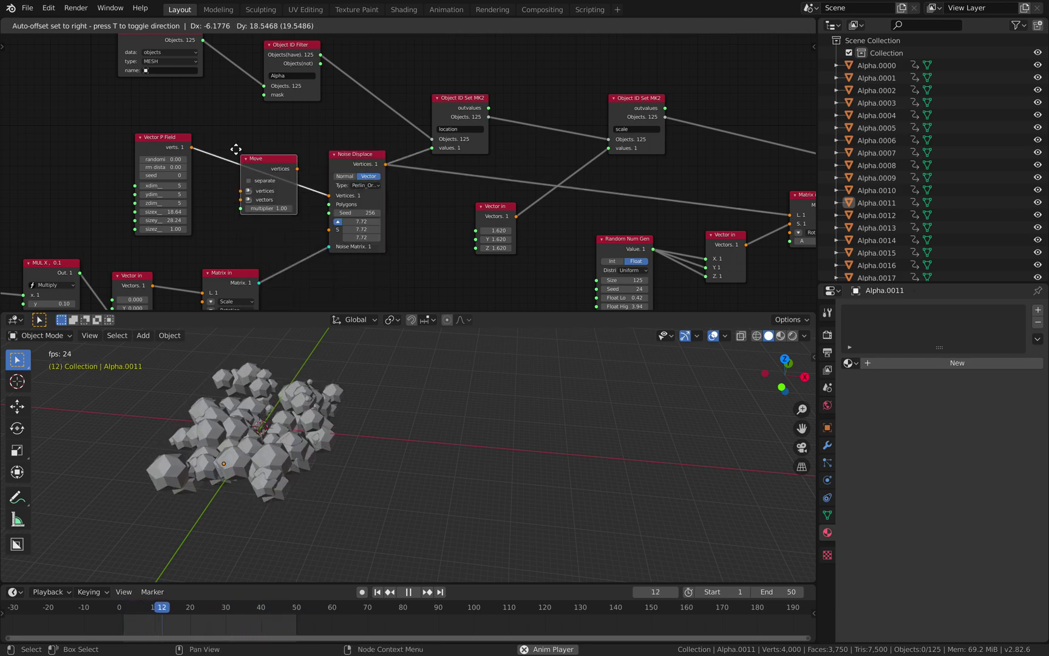
click(239, 156)
Add a Vector in node feeding the Move node's vectors input, place it beside Vector P Field and set its Z to 27.600.
click(239, 187)
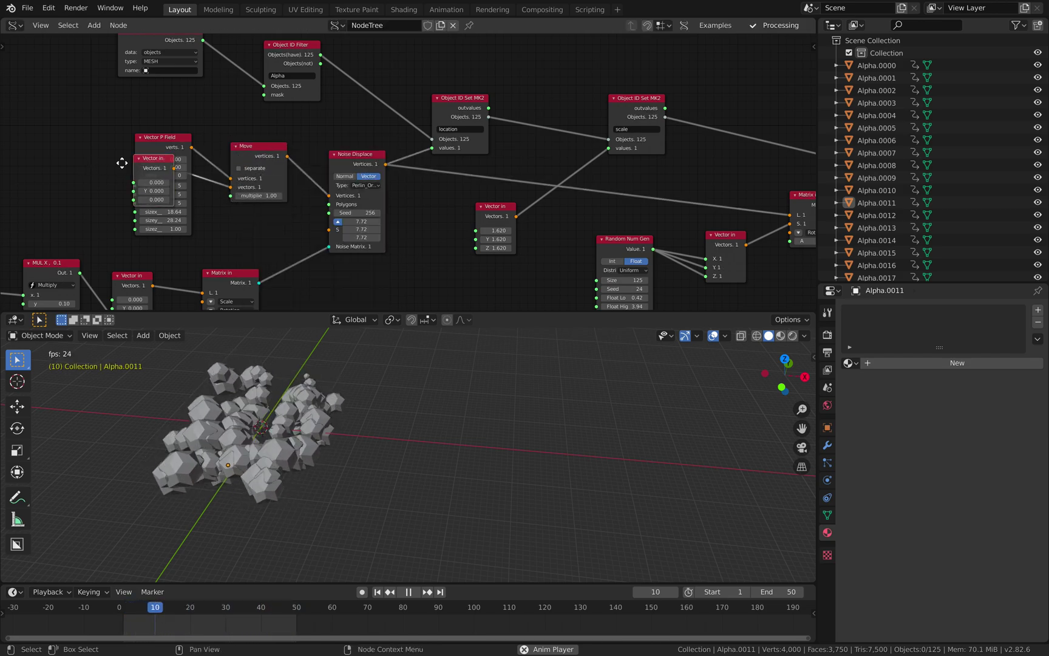
drag(106, 202, 273, 202)
middle_drag(372, 438, 443, 419)
Set the Vector P Field spacing to sizex 28.00, sizey 37.60 and sizez 29.36, and save the file.
click(183, 229)
text(5)
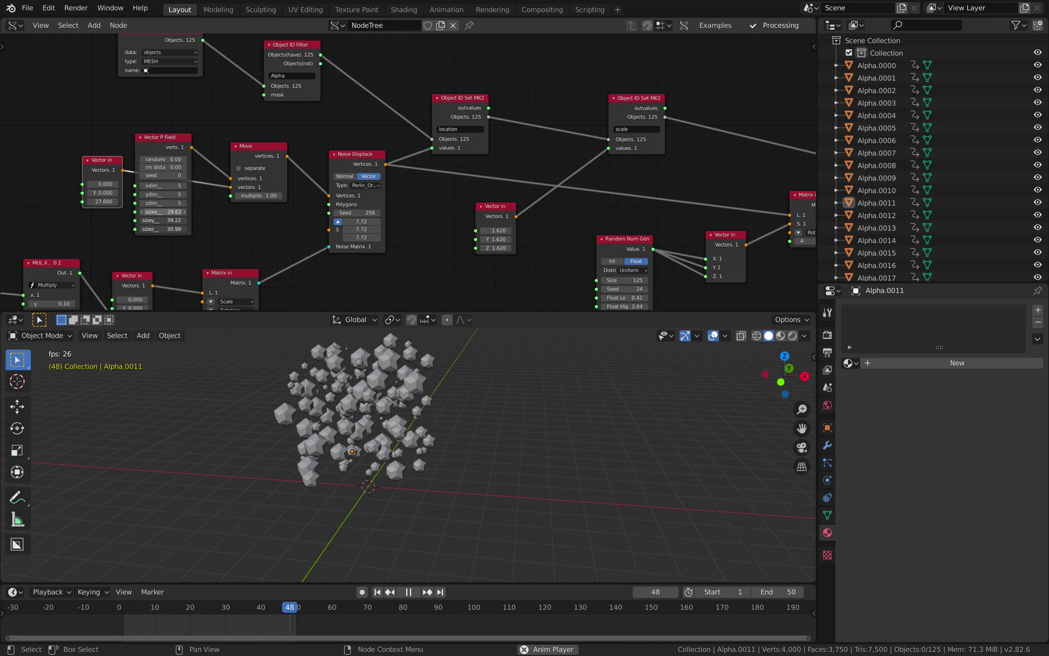
key(ctrl+s)
Set the Random Num Gen node's Seed to 78, Float Low to 0.18 and Float High to 2.68, and save the file.
middle_drag(528, 493, 474, 435)
middle_drag(497, 233, 425, 200)
mouse_move(568, 255)
mouse_down()
mouse_move(601, 255)
mouse_move(546, 272)
mouse_move(571, 267)
mouse_up()
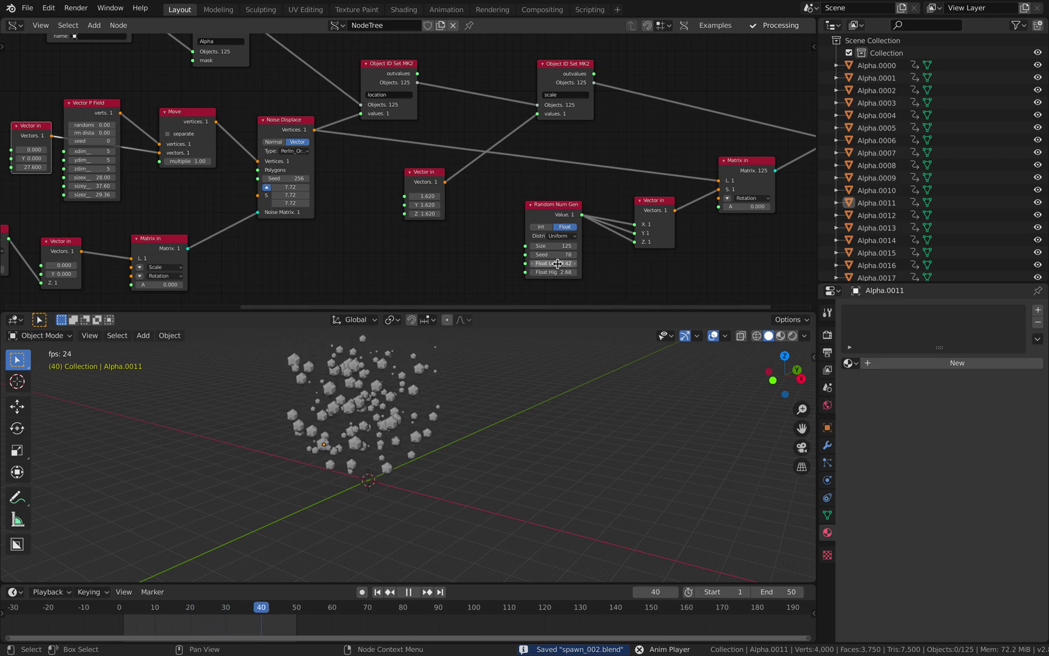
key(ctrl+s)
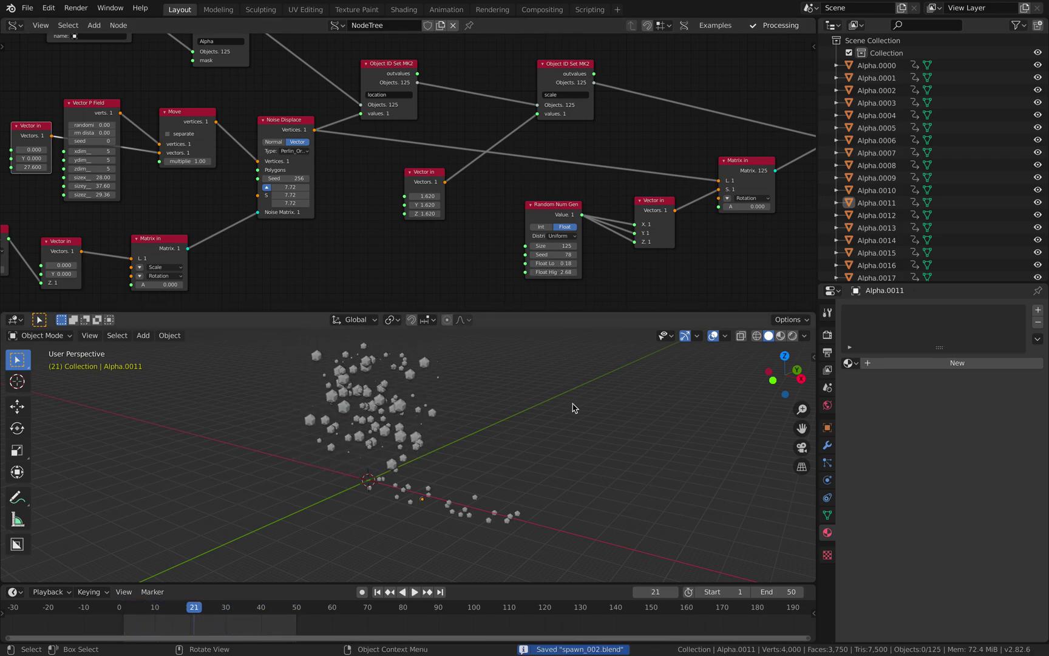
Play and stop the animation repeatedly to examine the objects scattered along the X axis.
key(space)
key(space)
key(space)
key(space)
key(space)
key(space)
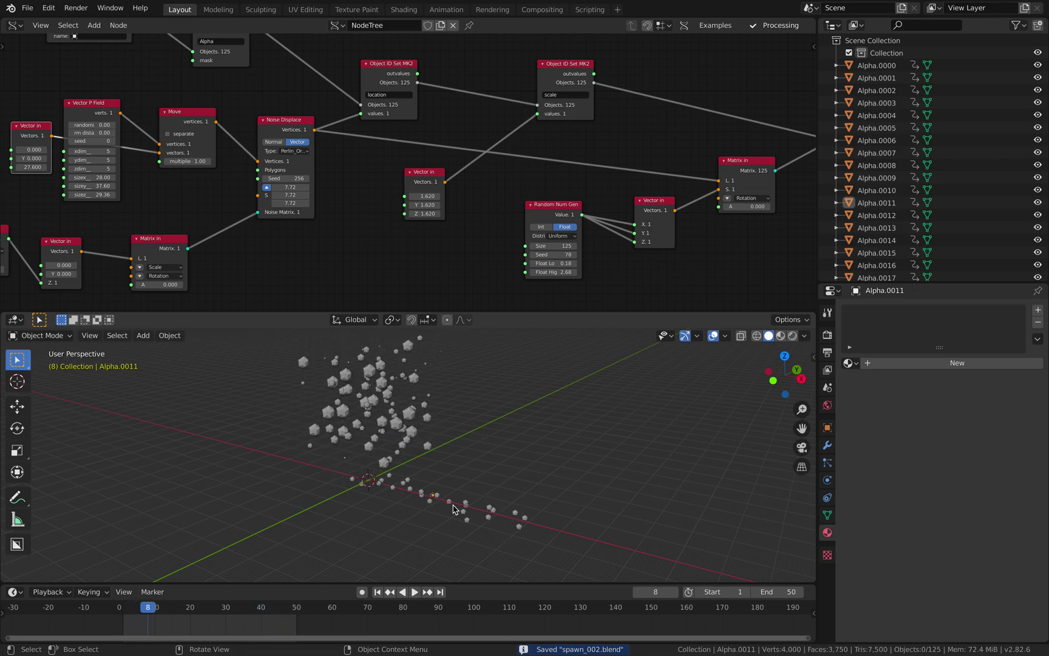
key(space)
middle_drag(458, 508, 489, 492)
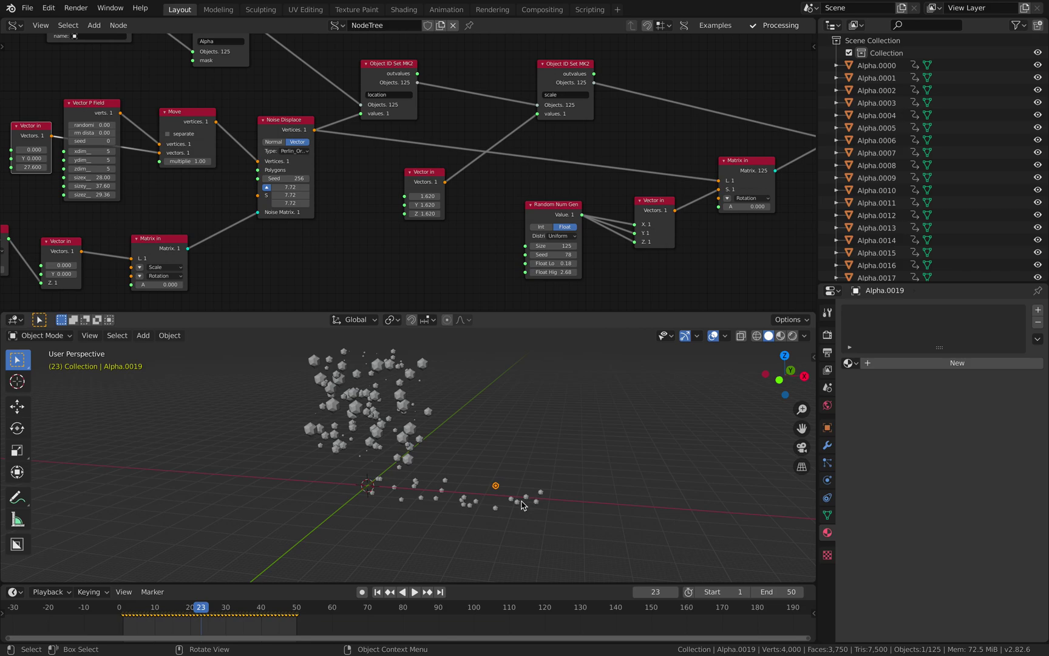
Select all Alpha objects, delete all their keyframes from the timeline and save the file.
key(a)
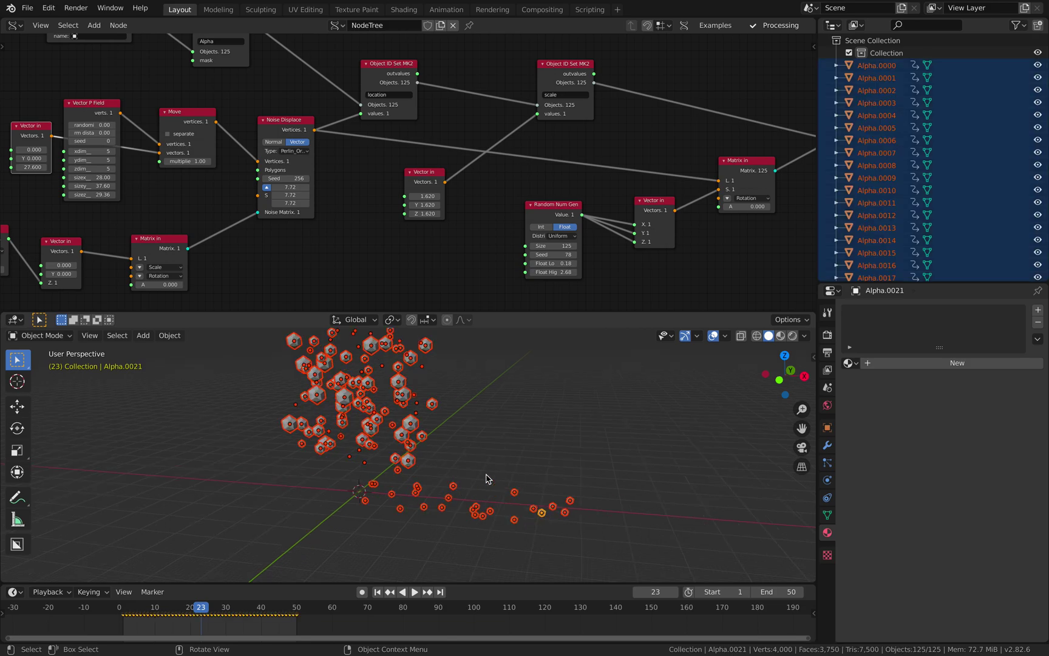
key(a)
key(x)
click(364, 617)
middle_drag(449, 490, 433, 500)
key(ctrl+s)
Play the animation from the first frame and deselect all objects.
click(378, 593)
click(415, 592)
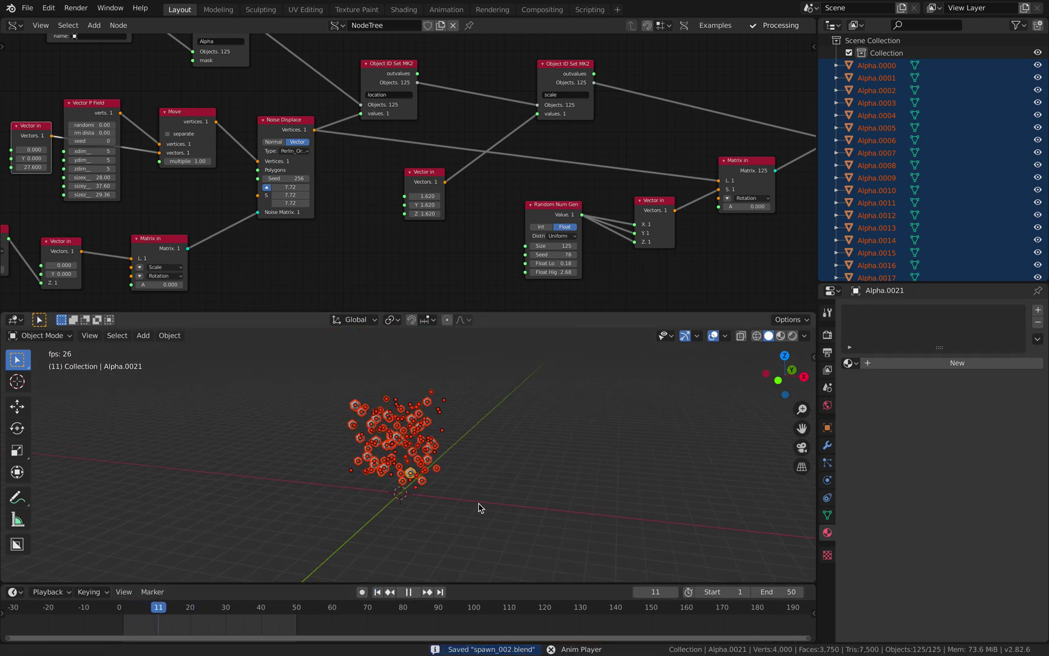
click(478, 501)
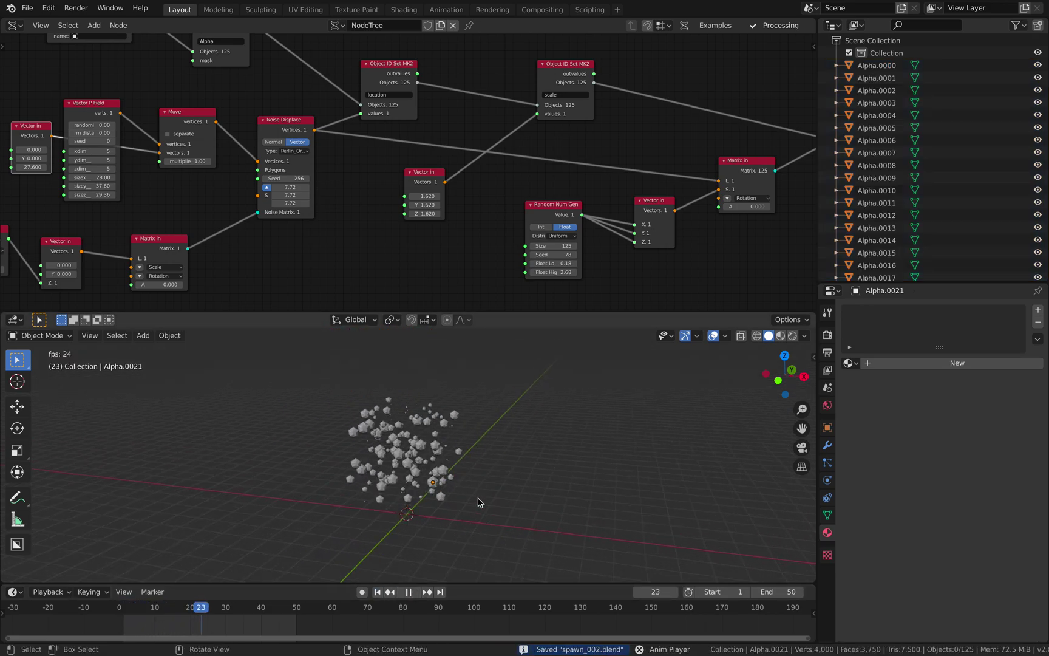
Save the file as a new incremented version named spawn_003.blend.
click(28, 8)
click(61, 103)
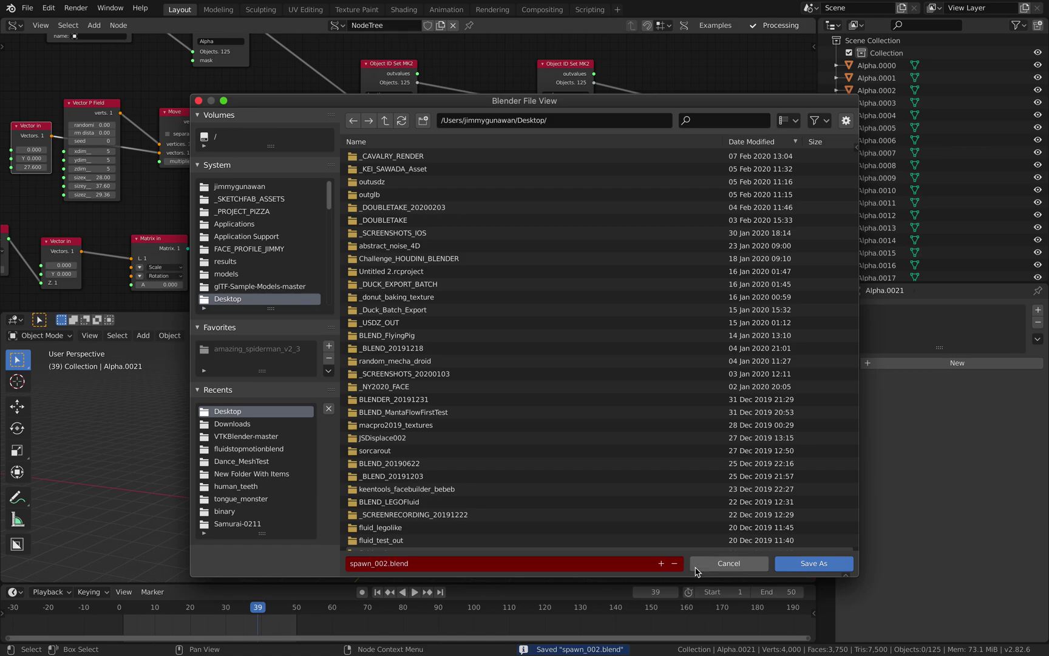
click(662, 565)
click(813, 563)
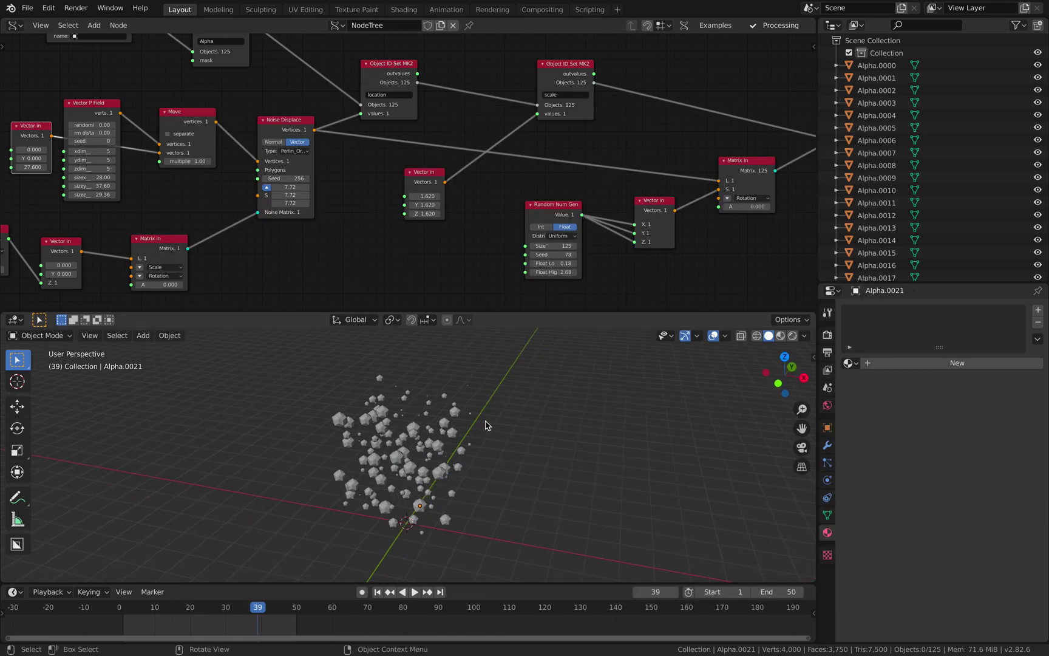
Move the matrix_world Object ID Set MK2, Matrix in, Vector in and Random Num Gen nodes closer to the tree and save the file.
scroll(462, 234, down, 5)
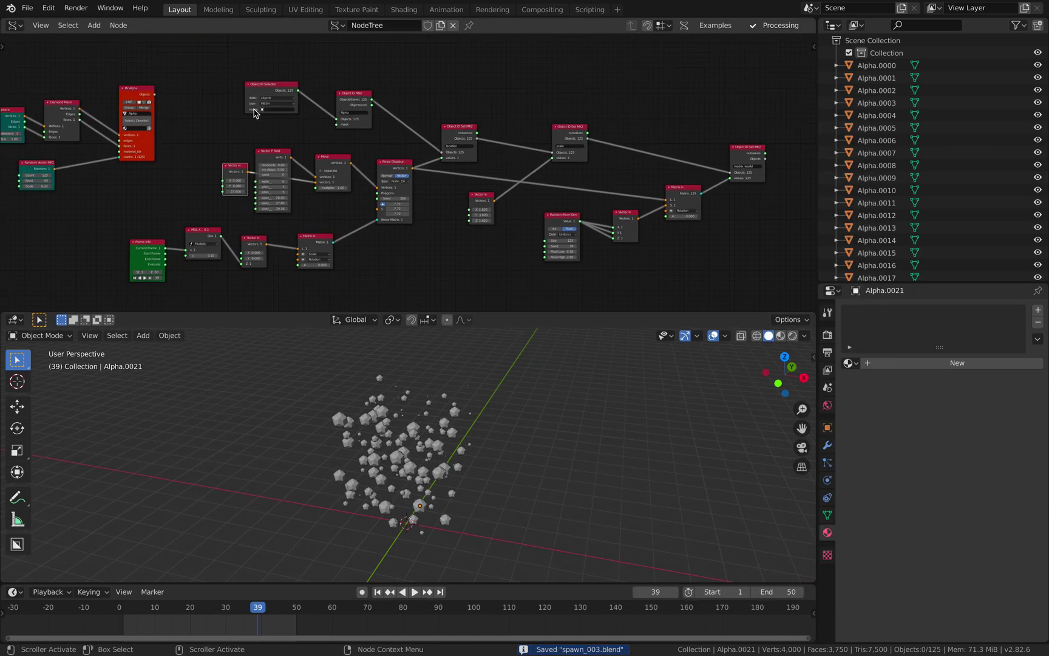
key(space)
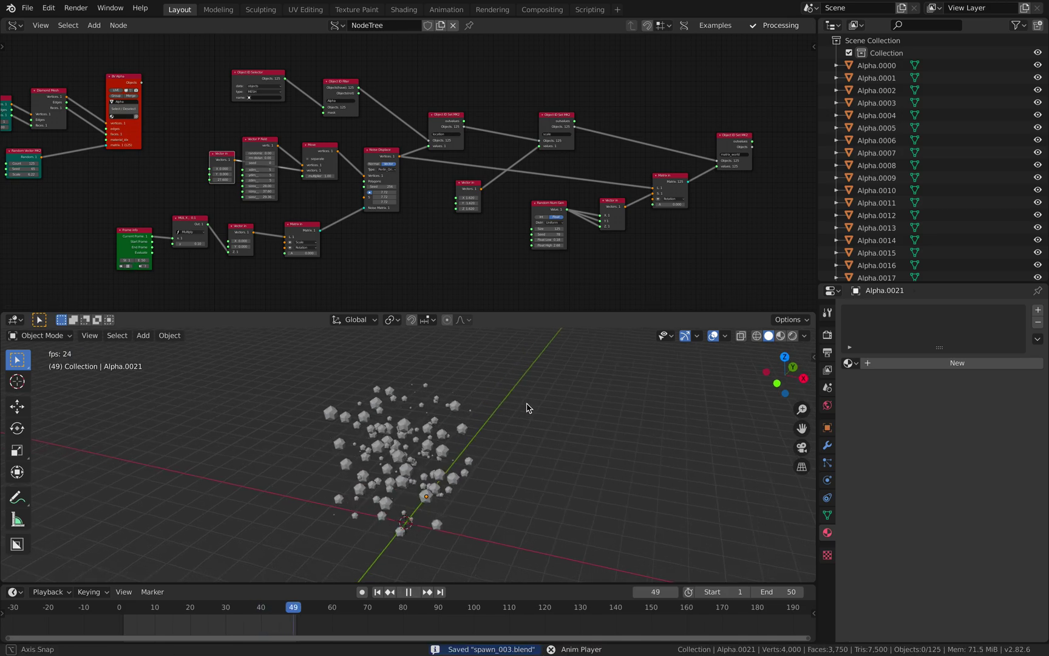
key(space)
scroll(464, 240, up, 3)
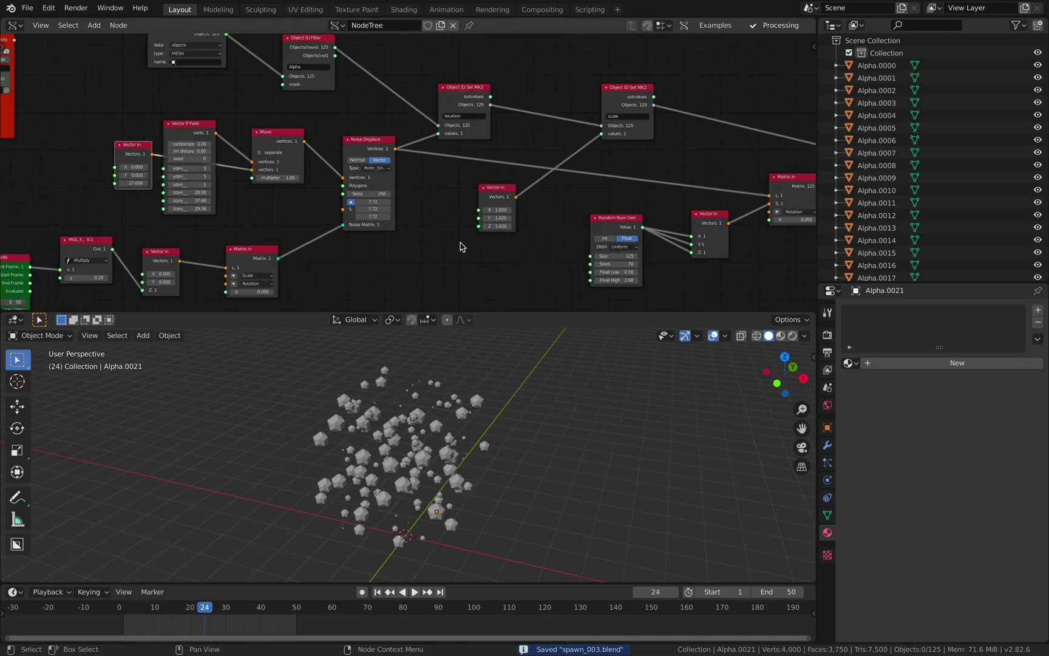
scroll(510, 213, down, 2)
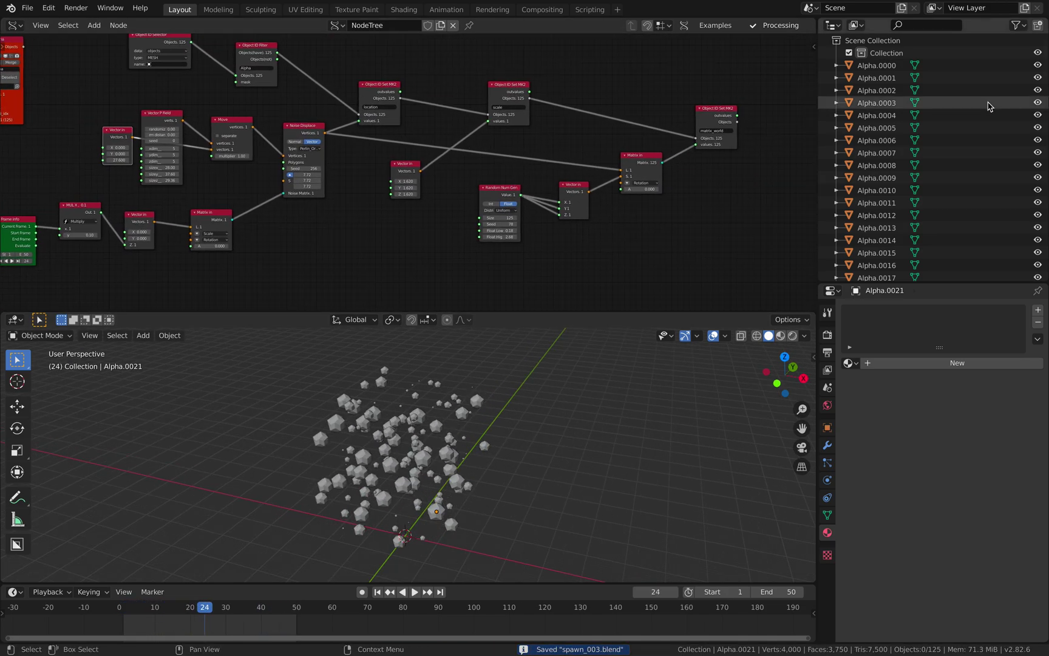
mouse_move(1048, 68)
mouse_down()
mouse_move(1047, 276)
mouse_move(1046, 55)
mouse_up()
drag(721, 117, 692, 104)
drag(640, 160, 628, 159)
drag(581, 185, 490, 195)
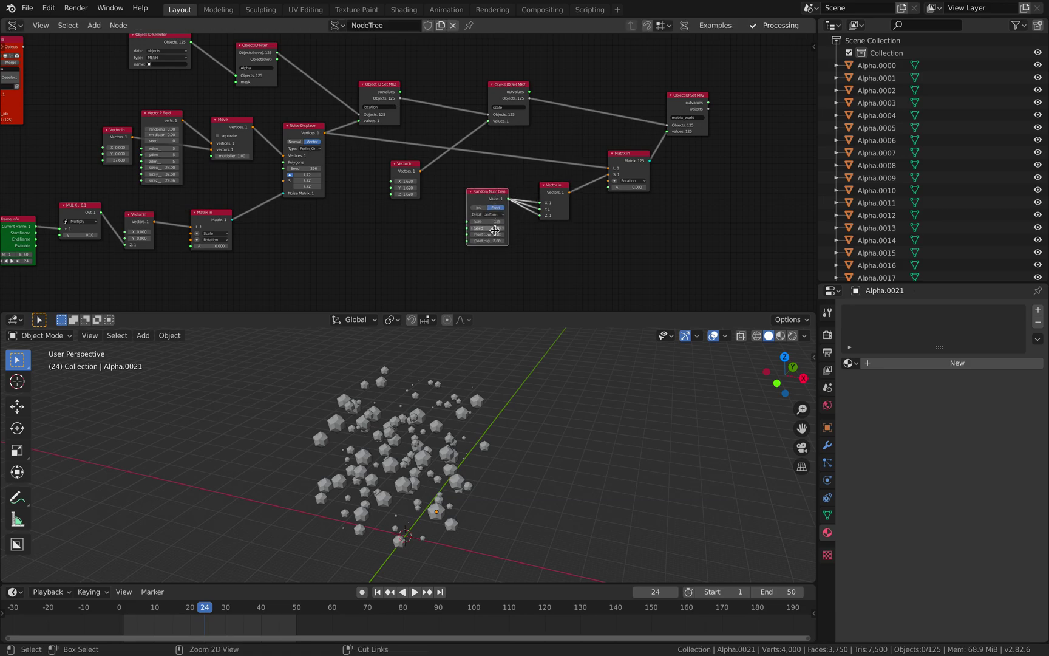
key(ctrl+s)
Raise the Random Num Gen node's Float Low to 0.66 and save the file.
middle_drag(434, 450, 447, 453)
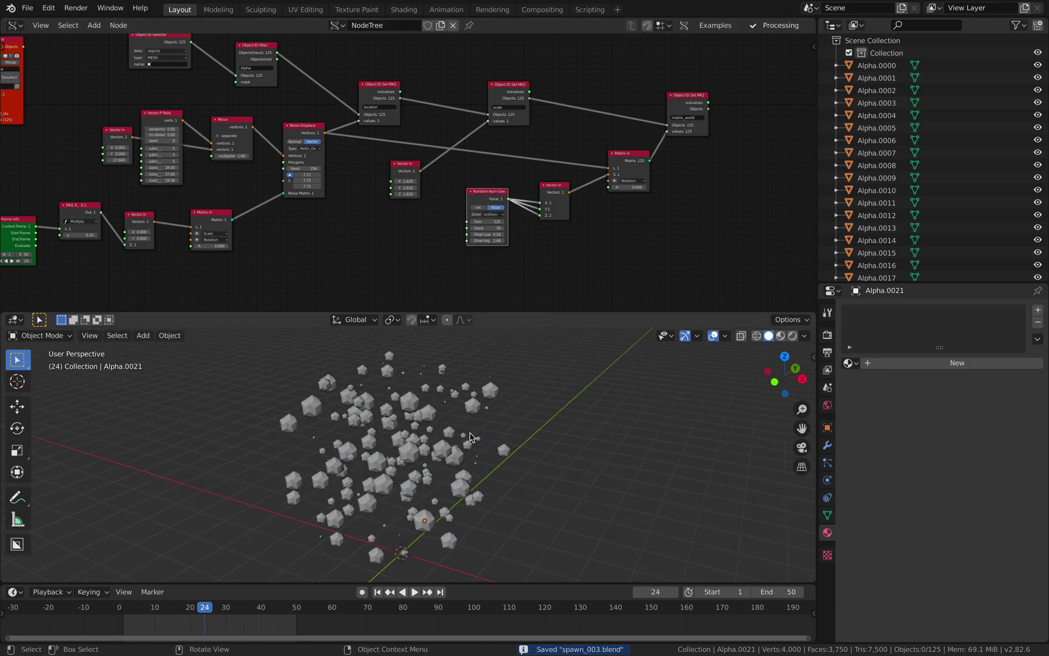
scroll(504, 252, up, 2)
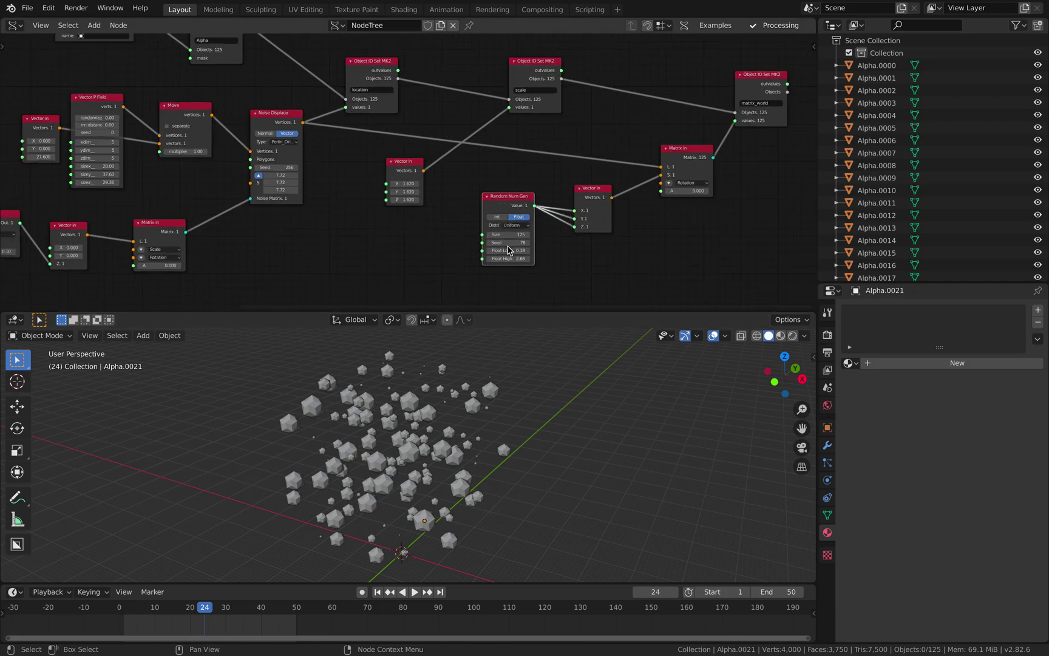
drag(508, 250, 527, 250)
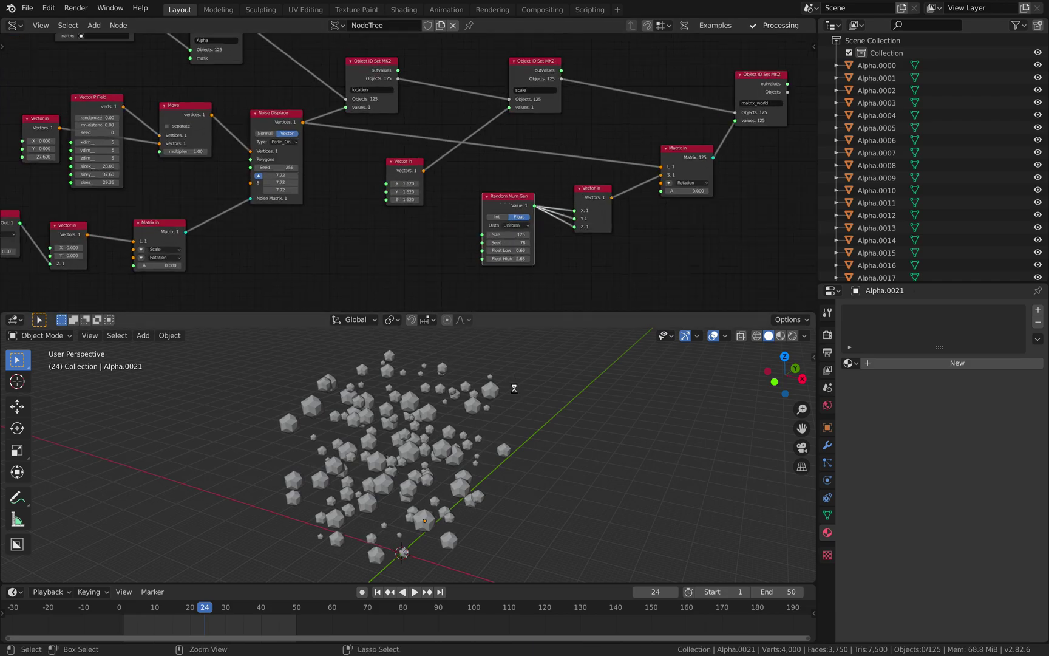
key(ctrl+s)
Play the animation, enlarge the timeline's frame range display and save the file.
middle_drag(470, 400, 479, 404)
key(space)
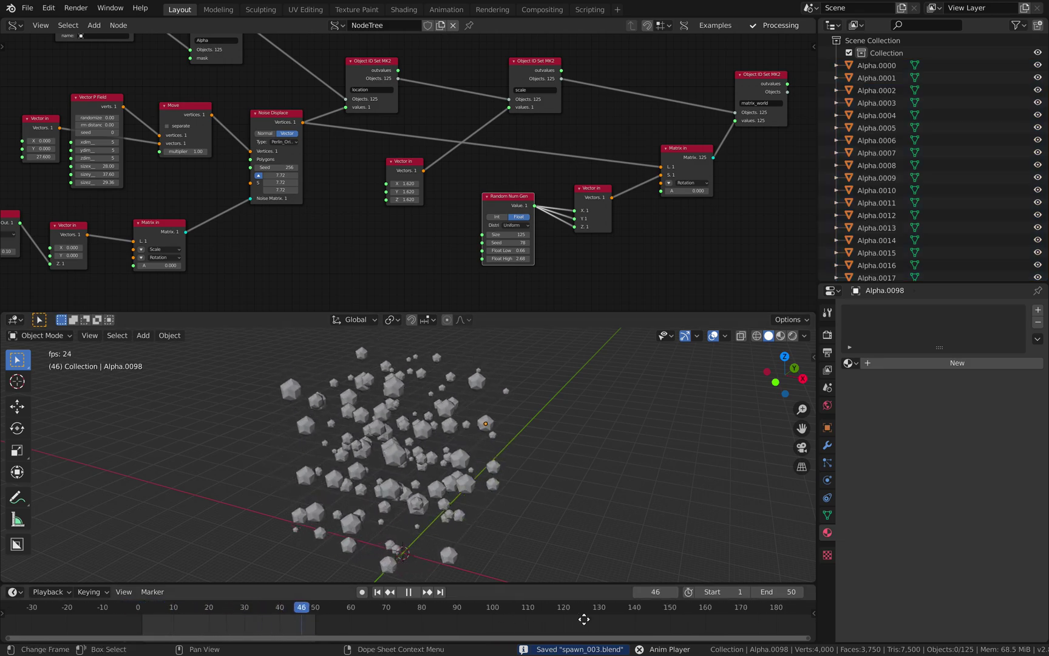
scroll(657, 619, up, 2)
scroll(658, 615, up, 1)
key(space)
middle_drag(544, 461, 537, 460)
key(ctrl+s)
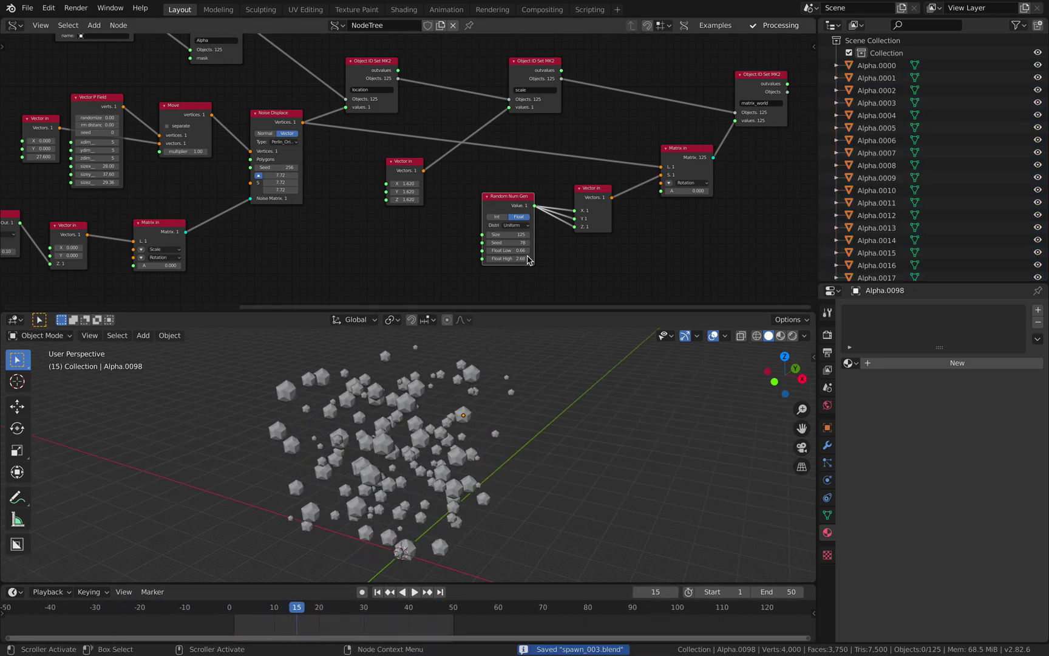
Play the animation again from a new angle, bring the Matrix in node into focus and save the file.
middle_drag(528, 255, 437, 239)
scroll(437, 238, up, 4)
middle_drag(410, 421, 454, 441)
key(space)
key(space)
middle_drag(567, 211, 488, 226)
key(ctrl+s)
Link the random-scale Vector in node's Vectors output also to Matrix in's Rotation input and set the angle to 60.
drag(484, 201, 551, 180)
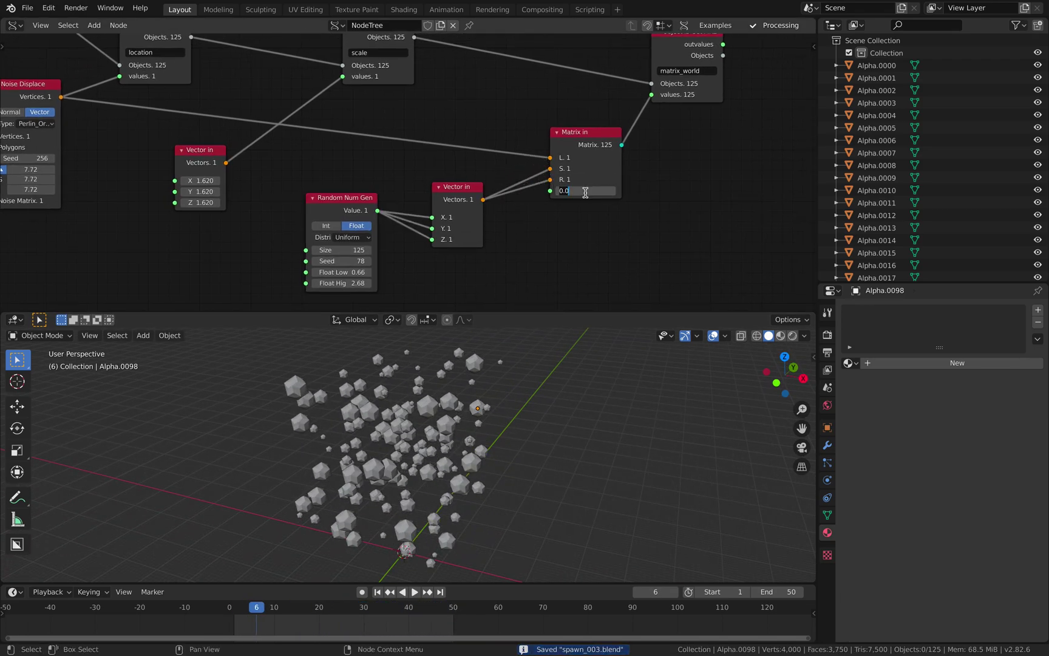
text(60)
key(Return)
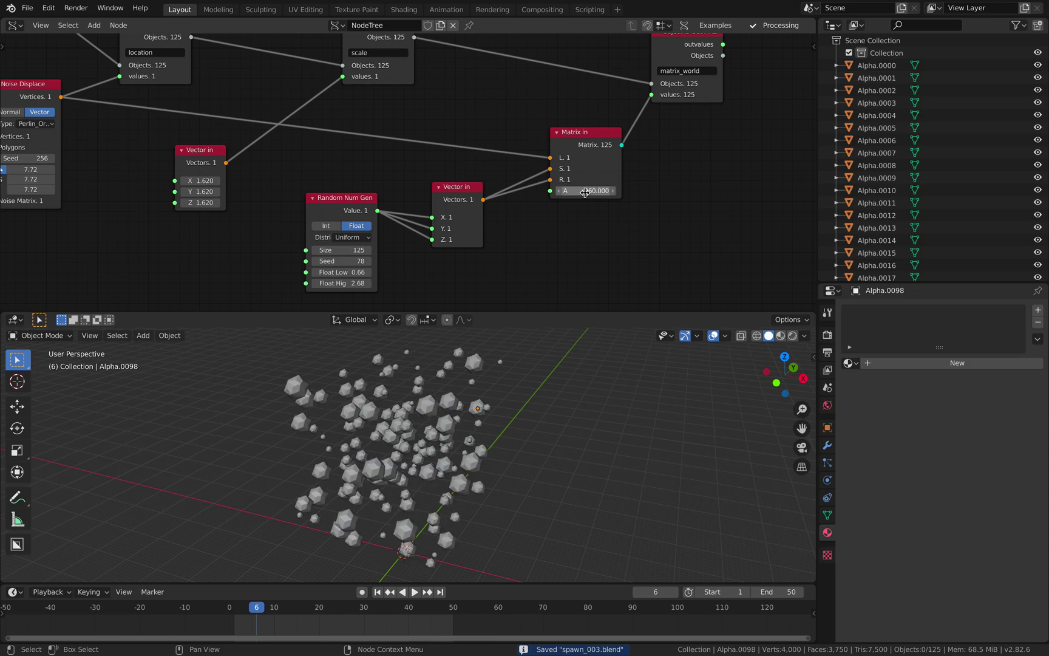
Try an angle of 360 on the Matrix in node, set it to 180 and play the animation.
text(60)
key(Return)
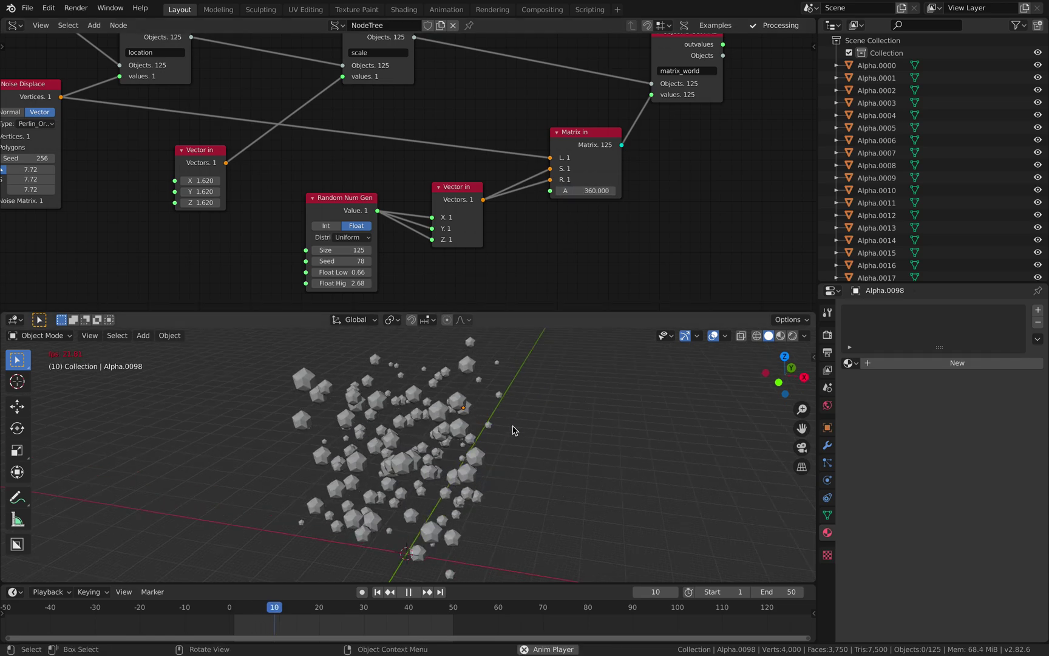
text(180)
key(Return)
key(space)
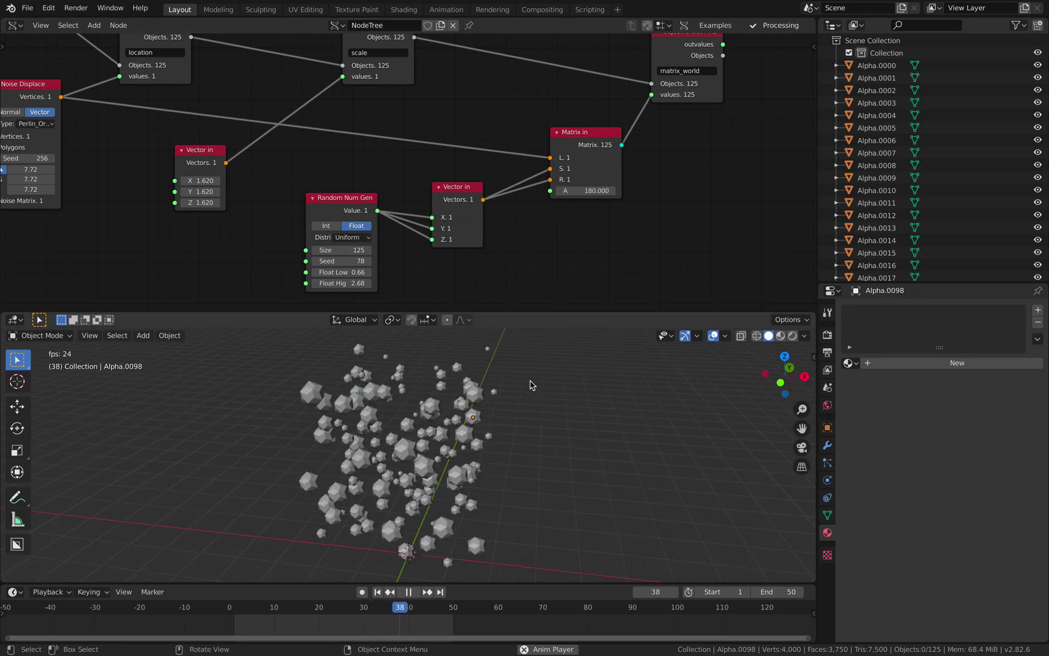
key(space)
Spread out the random-scale Vector in, Matrix in and matrix_world Object ID Set nodes and play the animation briefly.
drag(468, 186, 457, 177)
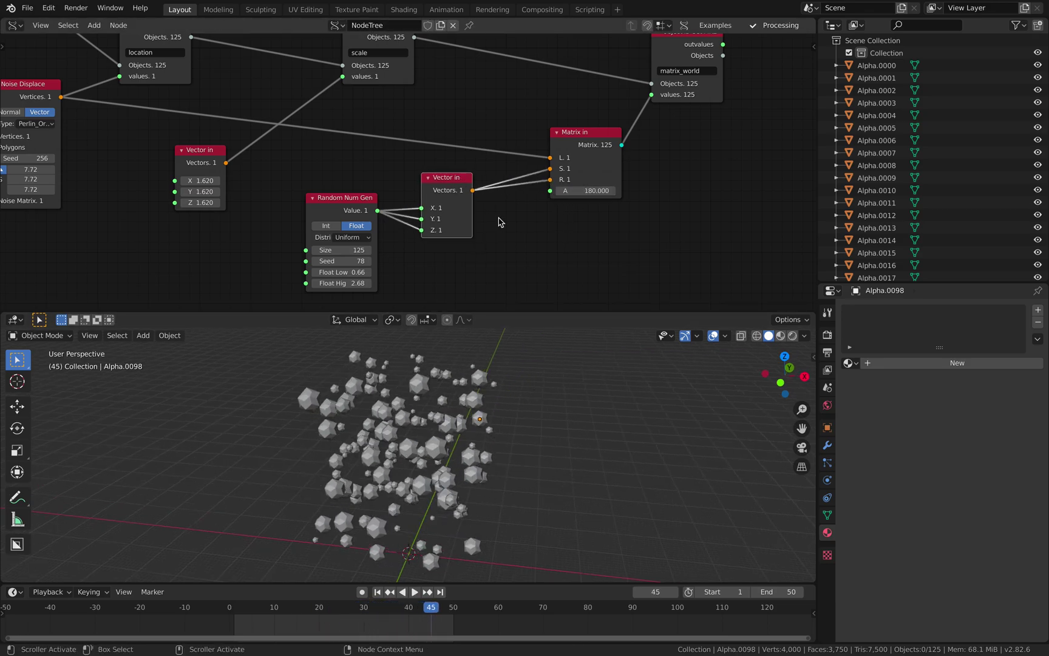
scroll(537, 259, down, 1)
drag(596, 147, 617, 137)
drag(712, 85, 752, 92)
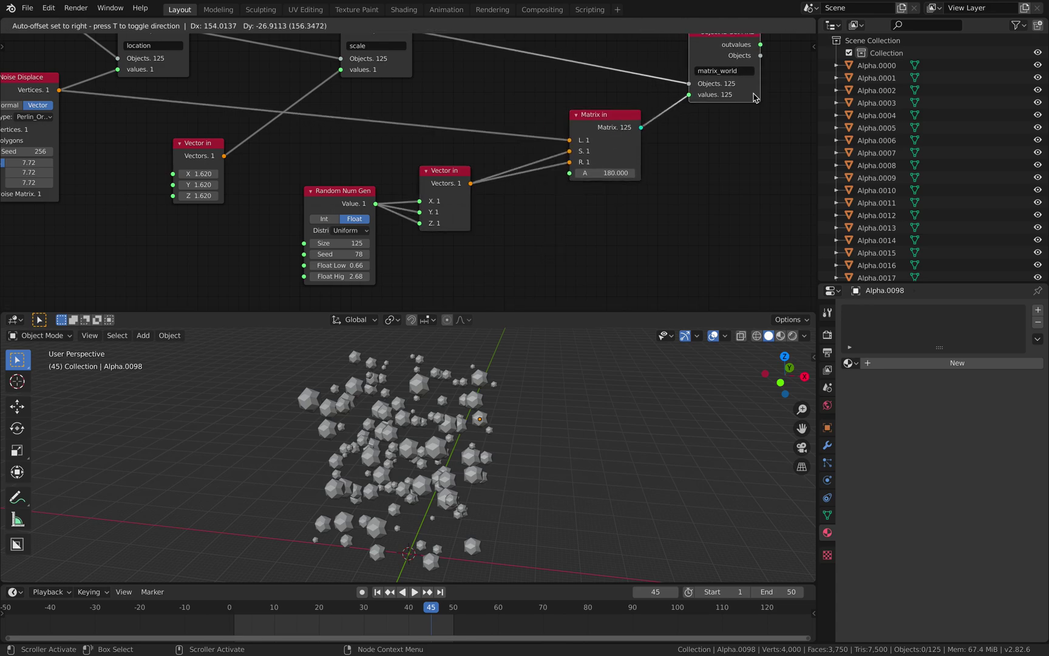
key(space)
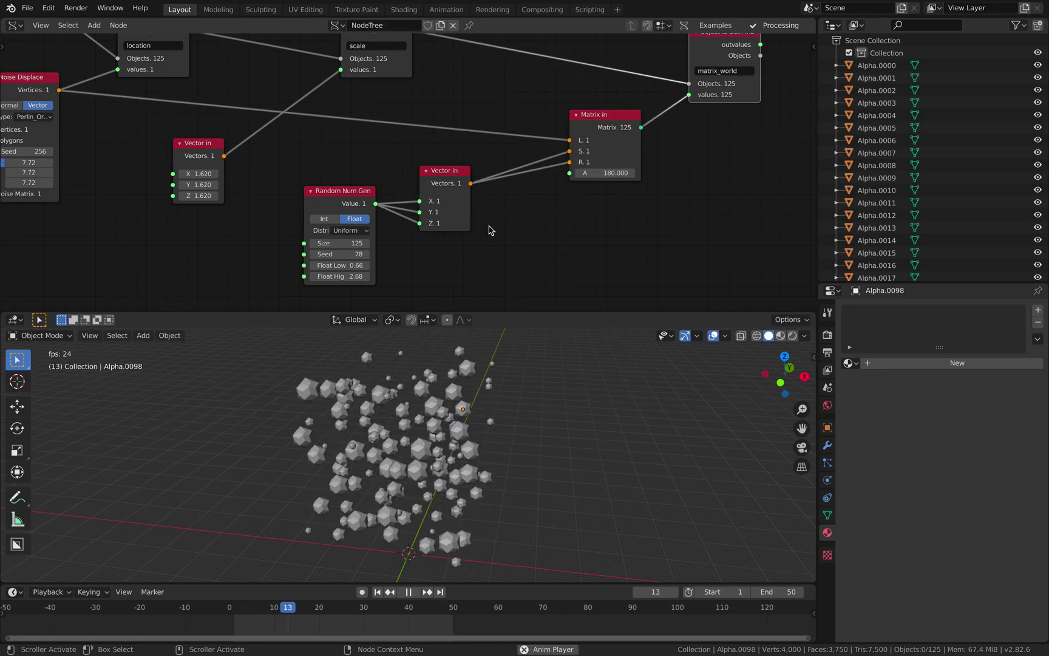
key(Escape)
Link the Noise Displace node's Vertices output to Matrix in's Rotation input, replacing the random vector link.
middle_drag(489, 224, 493, 240)
scroll(493, 239, down, 1)
scroll(475, 216, up, 1)
middle_drag(214, 175, 247, 217)
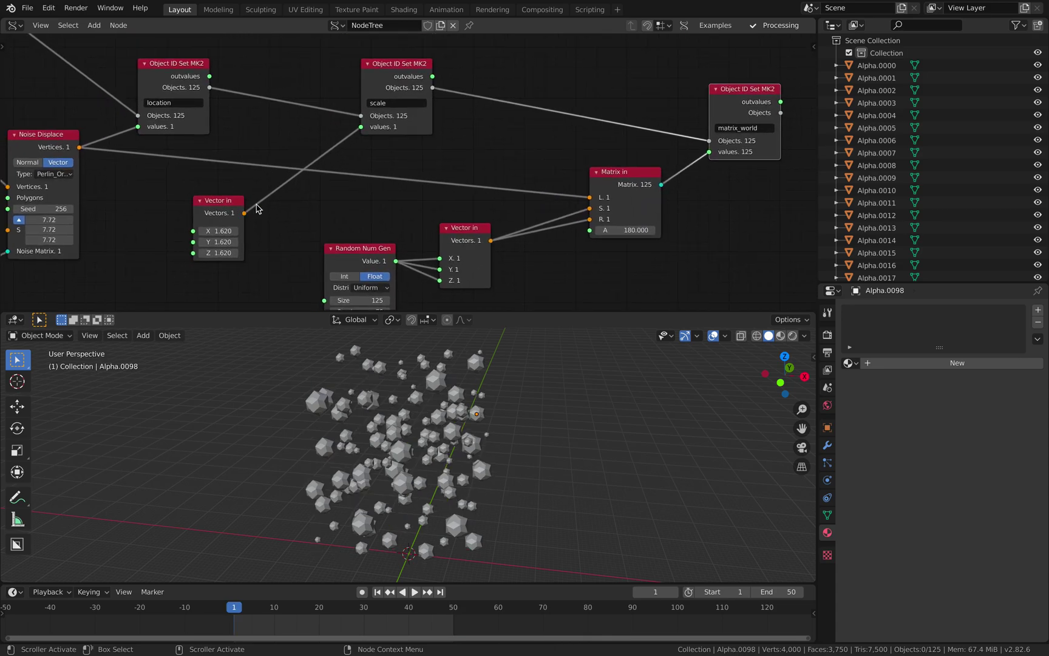
drag(384, 83, 417, 74)
middle_drag(231, 139, 293, 110)
drag(144, 120, 653, 190)
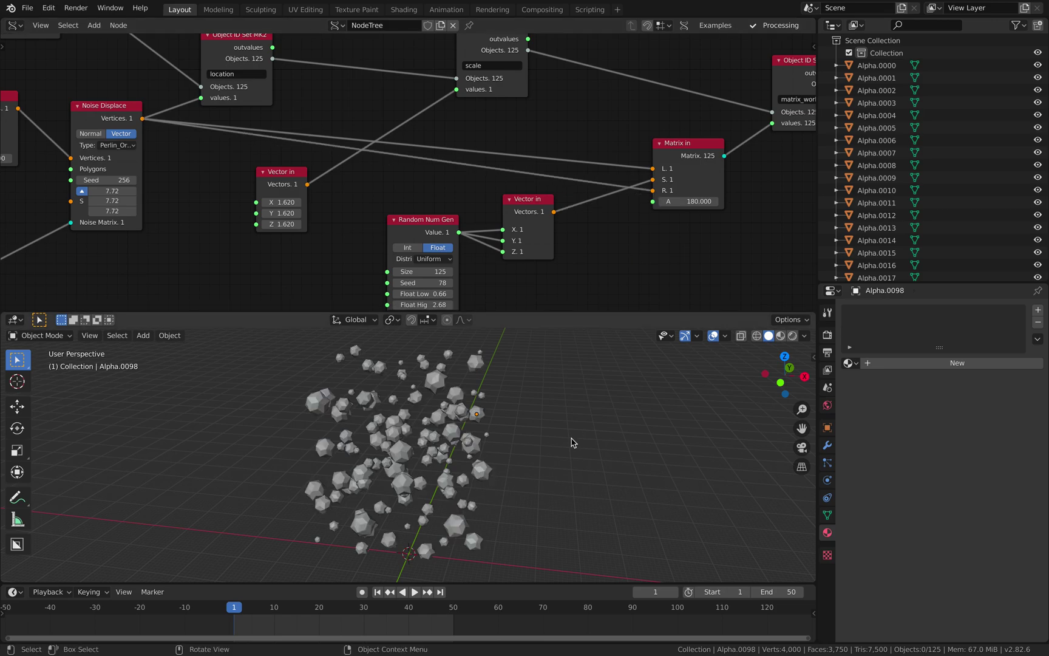
Play the animation, enable Cavity in the viewport's solid shading options and save the file.
key(space)
click(805, 336)
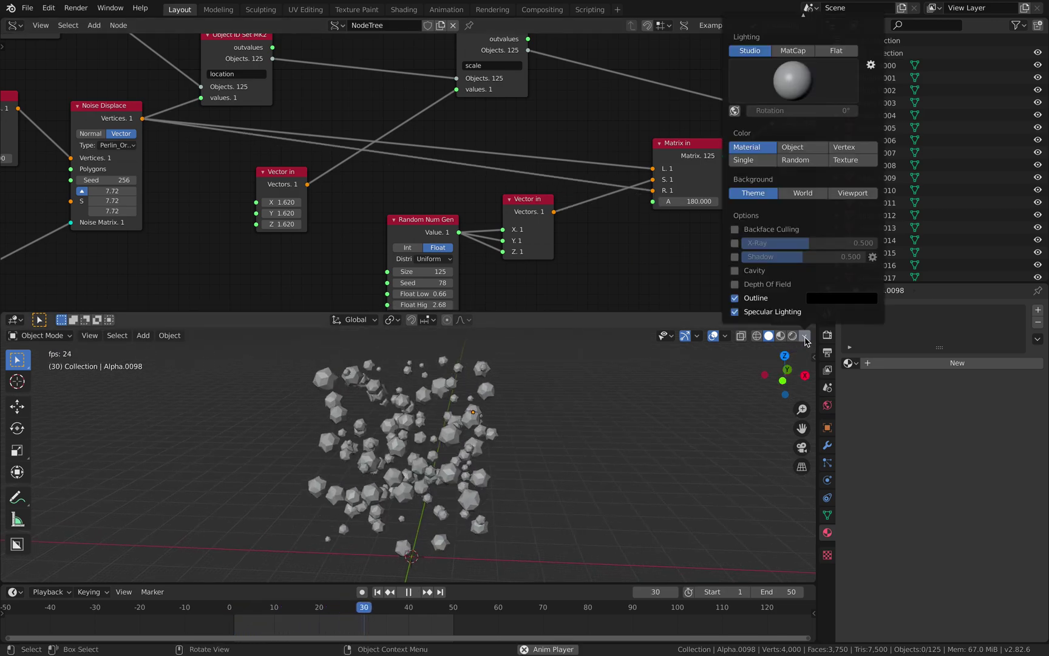
click(737, 270)
mouse_move(597, 409)
middle_down()
mouse_move(568, 414)
mouse_move(545, 446)
middle_up()
key(space)
key(ctrl+s)
Create a material for Alpha.0098 with a red viewport display colour, metallic 1.000 and roughness 0.165, and save the file.
click(909, 367)
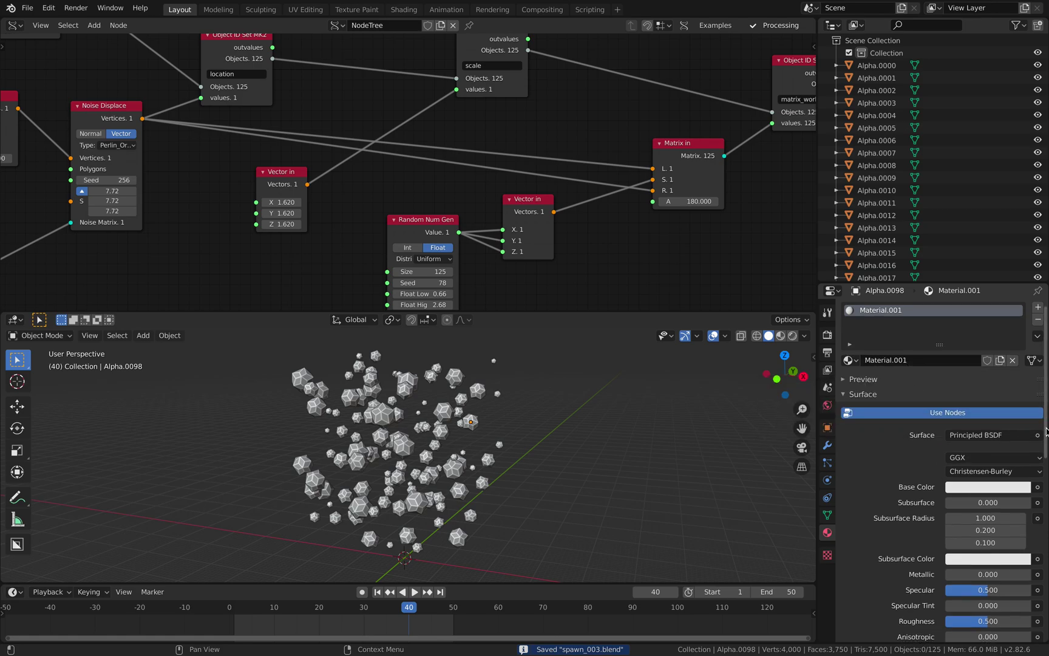
scroll(978, 607, down, 12)
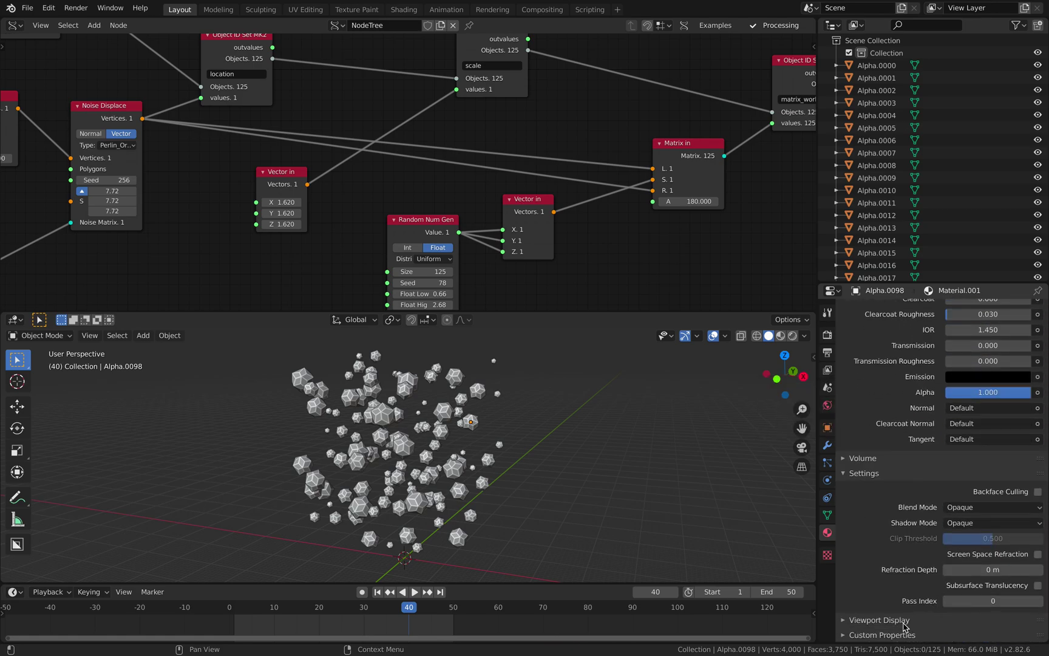
scroll(909, 610, down, 2)
click(984, 588)
drag(966, 455, 971, 501)
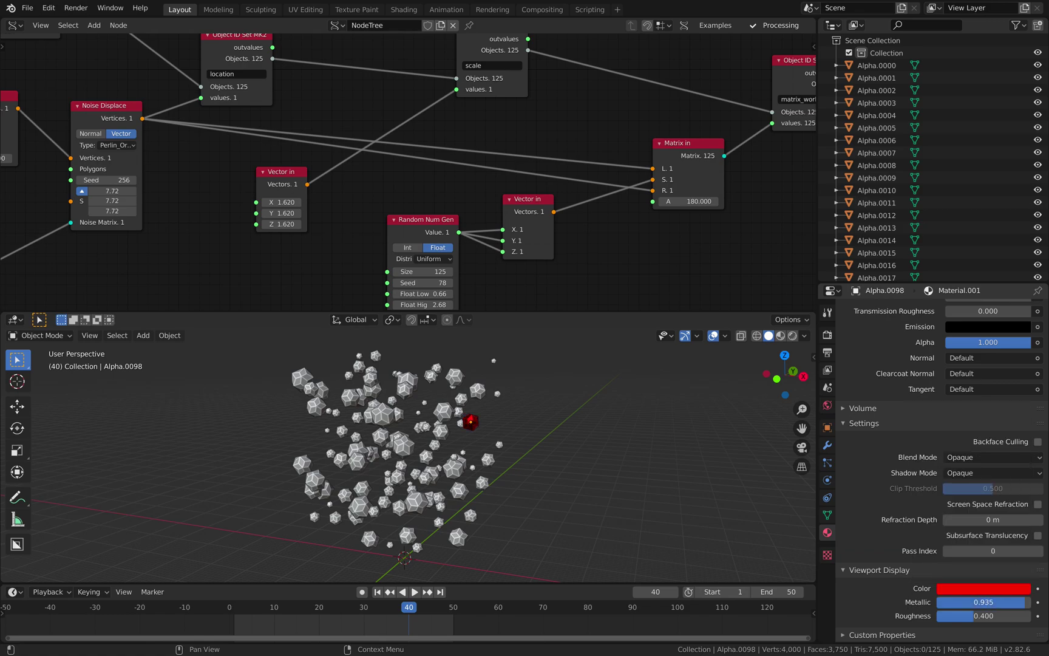
key(ctrl+s)
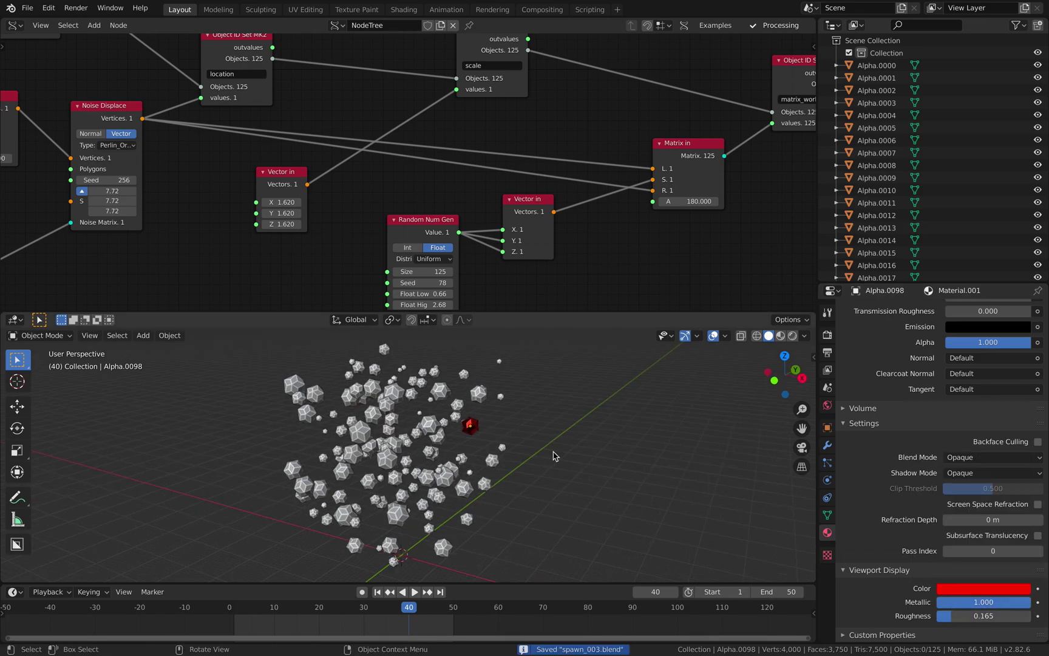
Assign Material.001 in the BV Alpha node's material field and save the file.
scroll(515, 455, up, 4)
scroll(599, 218, down, 2)
middle_drag(626, 153, 404, 218)
scroll(303, 221, up, 1)
scroll(195, 213, down, 2)
middle_drag(36, 159, 547, 207)
scroll(401, 176, up, 3)
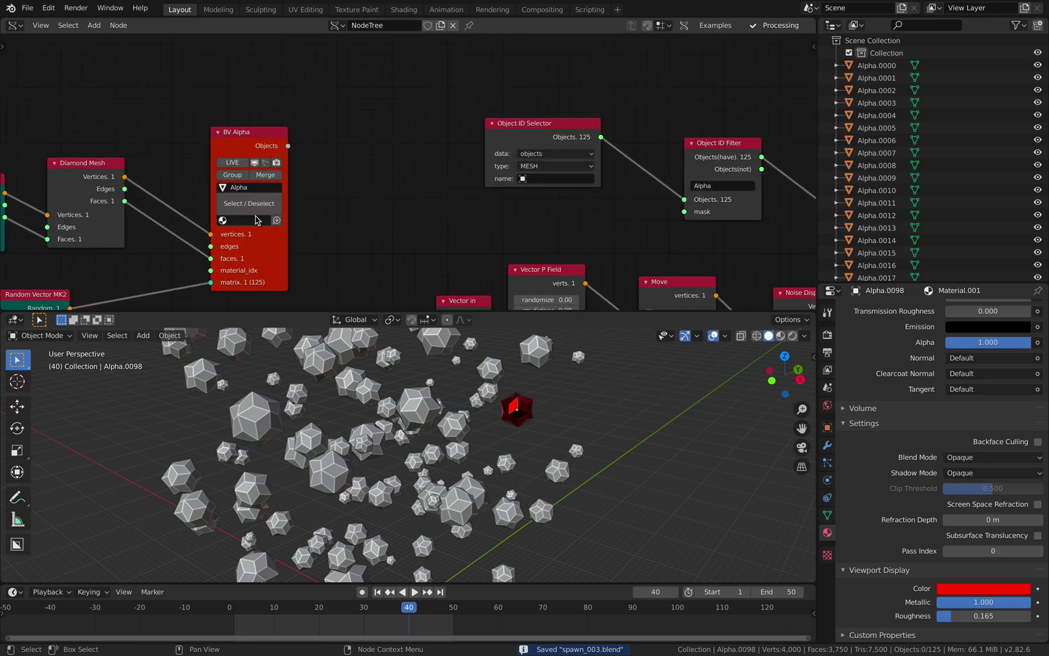
click(245, 221)
click(243, 247)
scroll(401, 162, down, 2)
key(ctrl+s)
Switch the BV Alpha node's live update on to apply the material, turn it off again and save the file.
click(316, 107)
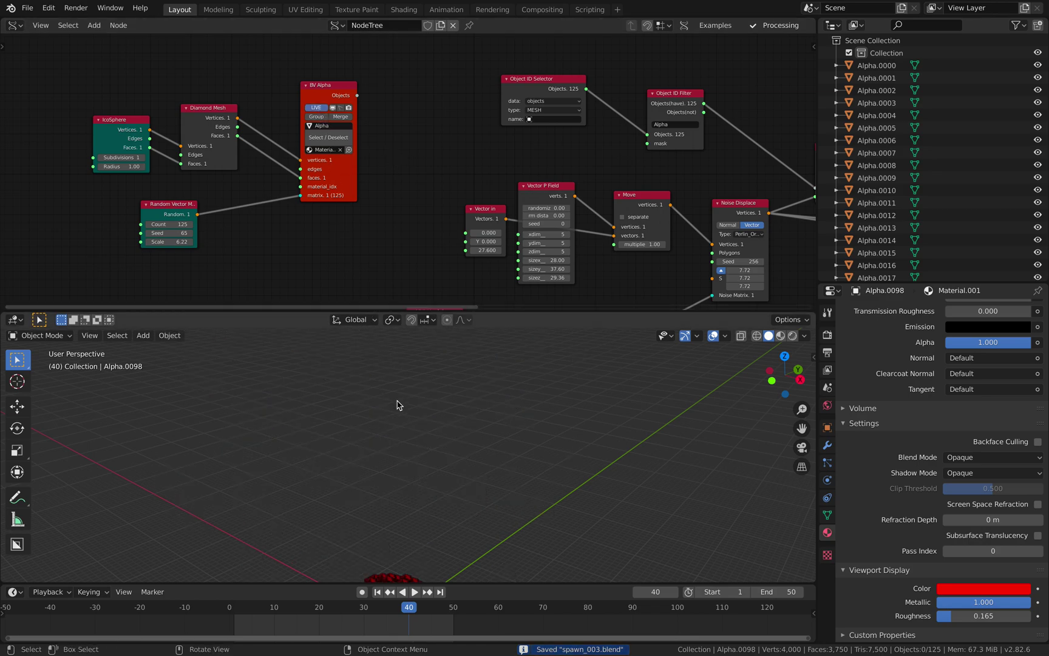
scroll(449, 479, down, 2)
middle_drag(457, 467, 389, 533)
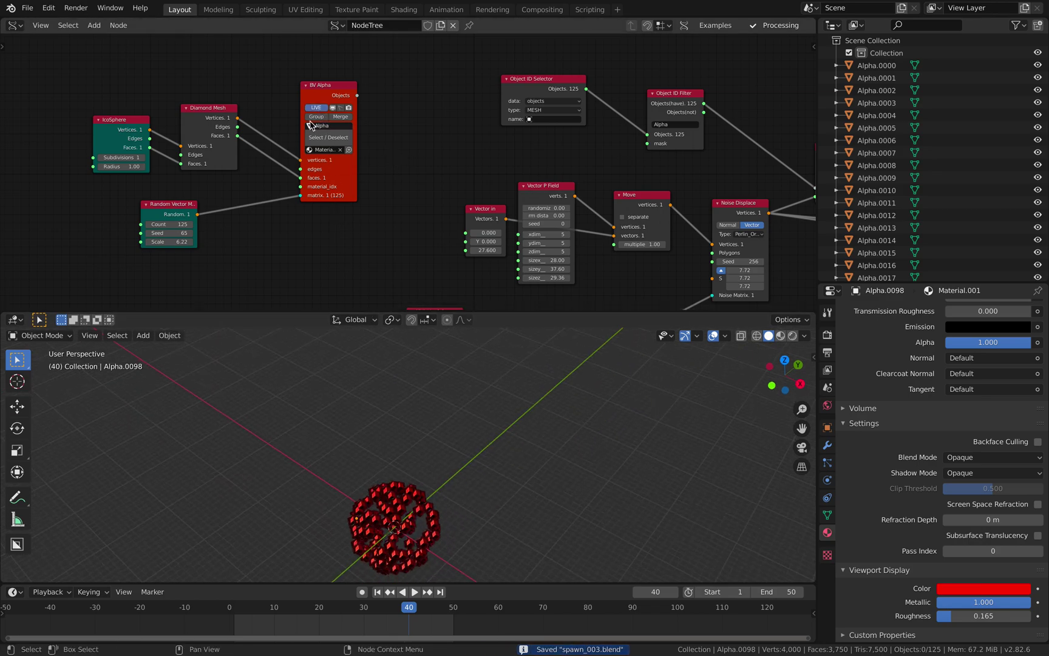
key(Right)
scroll(462, 419, down, 3)
key(ctrl+s)
Play the animation of the red objects, adjust the timeline's visible frame range, stop playback and save the file.
middle_drag(470, 424, 505, 429)
key(space)
scroll(530, 436, up, 1)
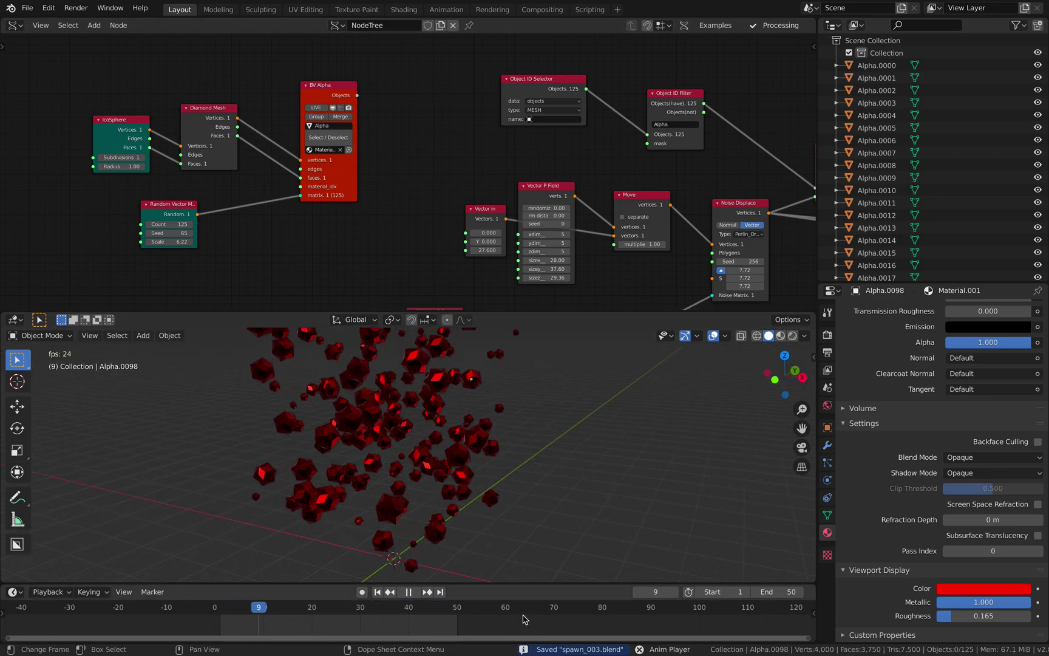
scroll(517, 617, up, 4)
middle_drag(505, 617, 564, 618)
middle_drag(506, 493, 495, 426)
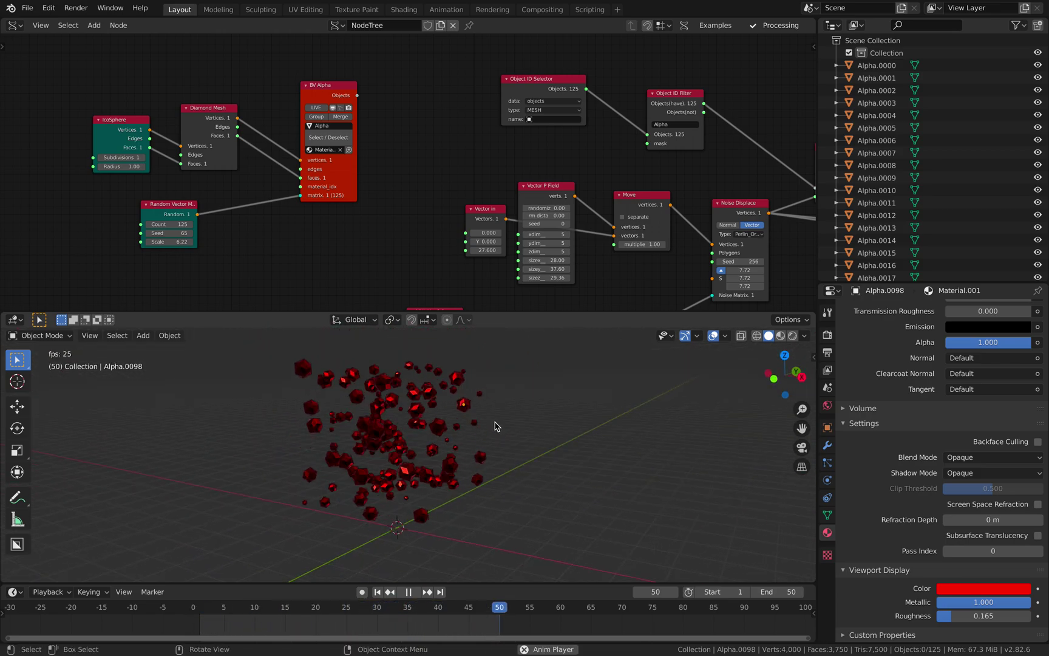
key(space)
key(ctrl+s)
Reposition the Matrix in node near the end of the node tree, select the matrix_world node and save the file.
scroll(489, 189, down, 2)
middle_drag(581, 206, 384, 172)
scroll(509, 201, down, 1)
middle_drag(536, 202, 416, 171)
middle_drag(460, 436, 487, 416)
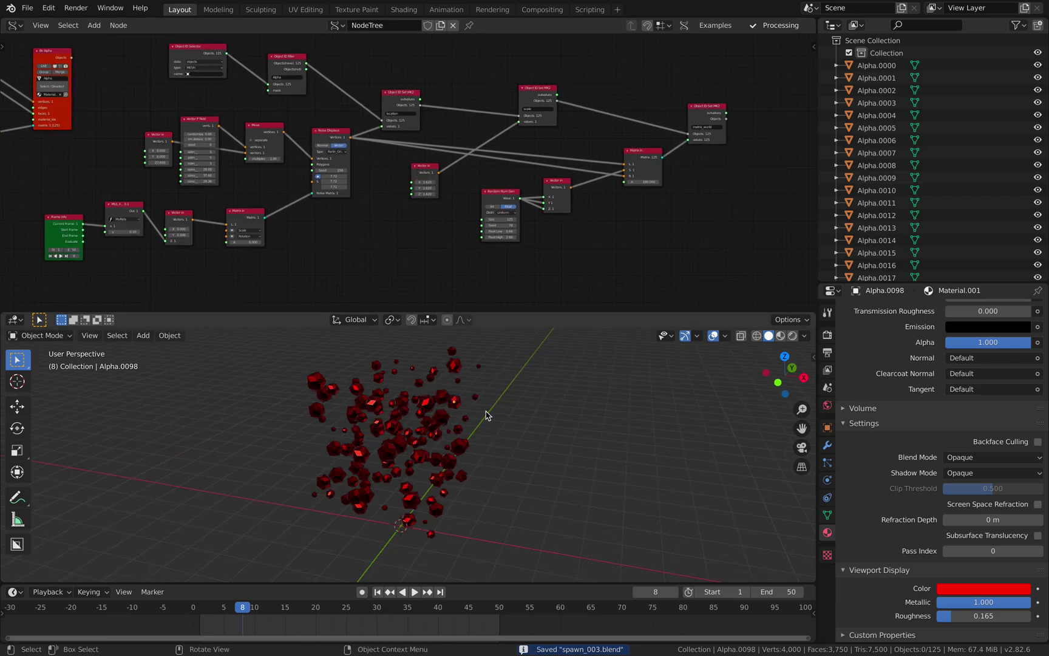
middle_drag(540, 187, 477, 211)
scroll(478, 211, up, 7)
drag(687, 177, 659, 182)
scroll(602, 190, down, 2)
middle_drag(602, 194, 557, 191)
click(701, 130)
key(ctrl+s)
Enable the fake user for the NodeTree and view the objects from different angles.
shift+middle_drag(553, 361, 495, 400)
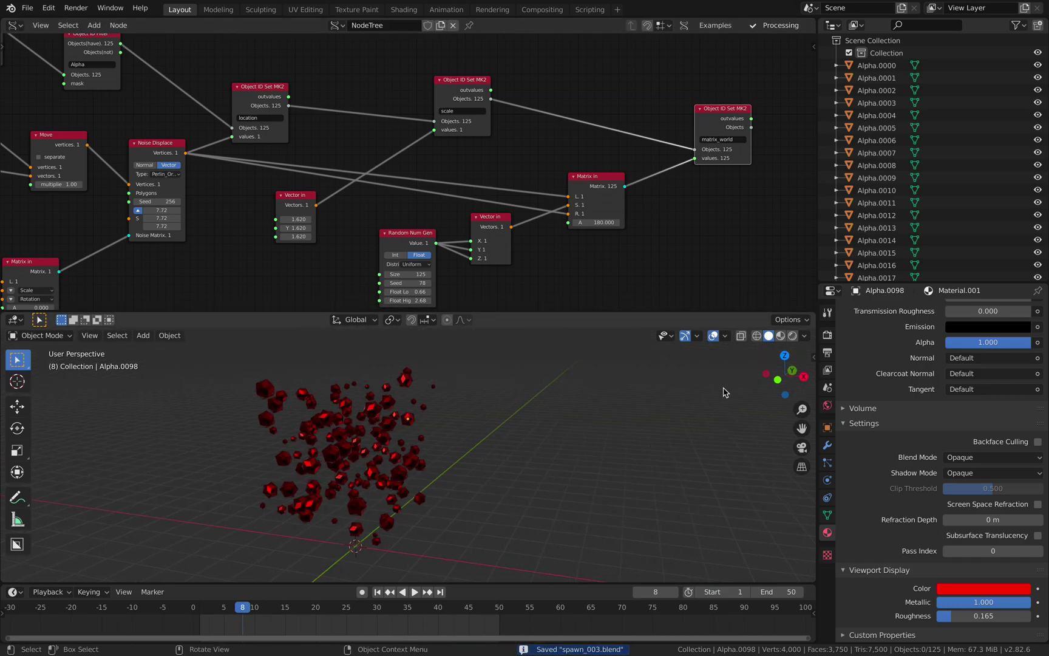
ctrl+scroll(465, 218, left, 3)
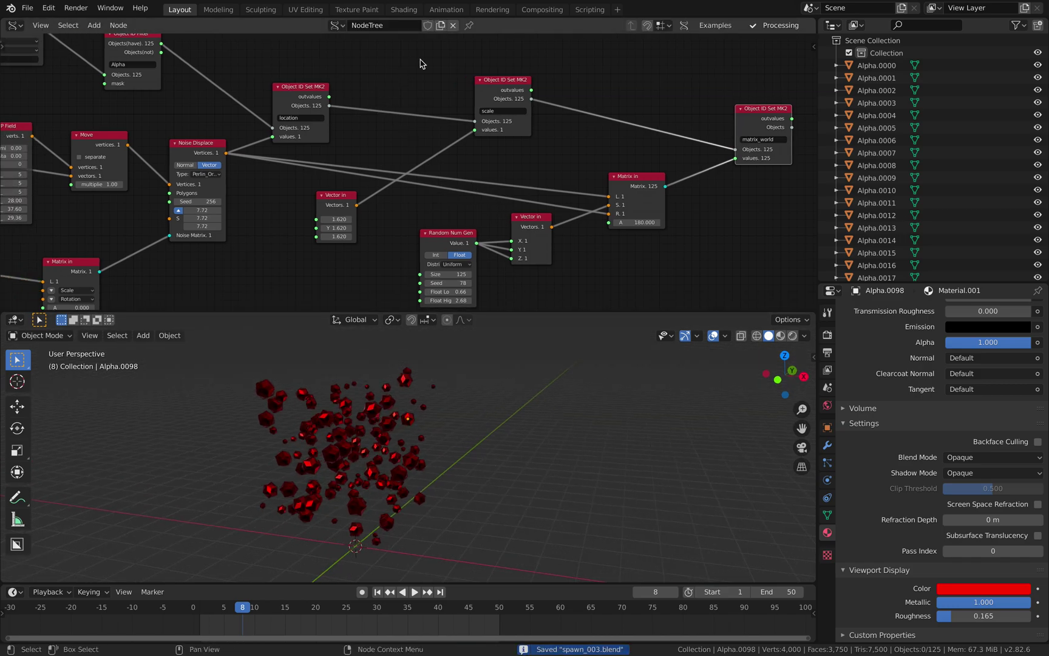
middle_drag(513, 468, 405, 398)
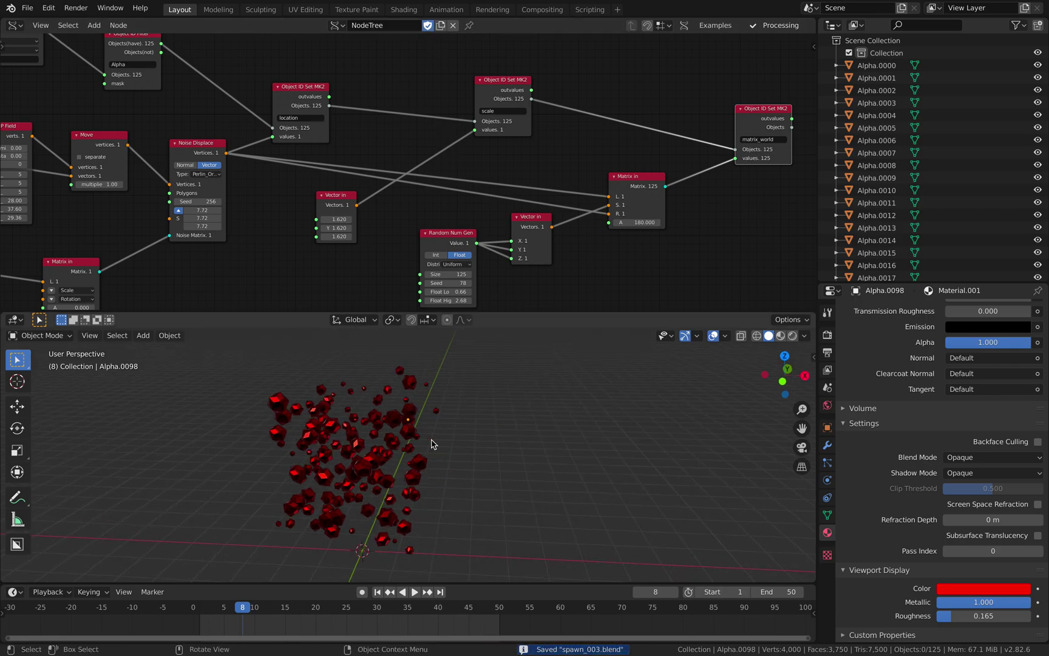
middle_drag(434, 443, 522, 480)
Space out the matrix_world Object ID Set, Matrix in, Vector in and Random Num Gen nodes and save the file.
scroll(635, 162, down, 3)
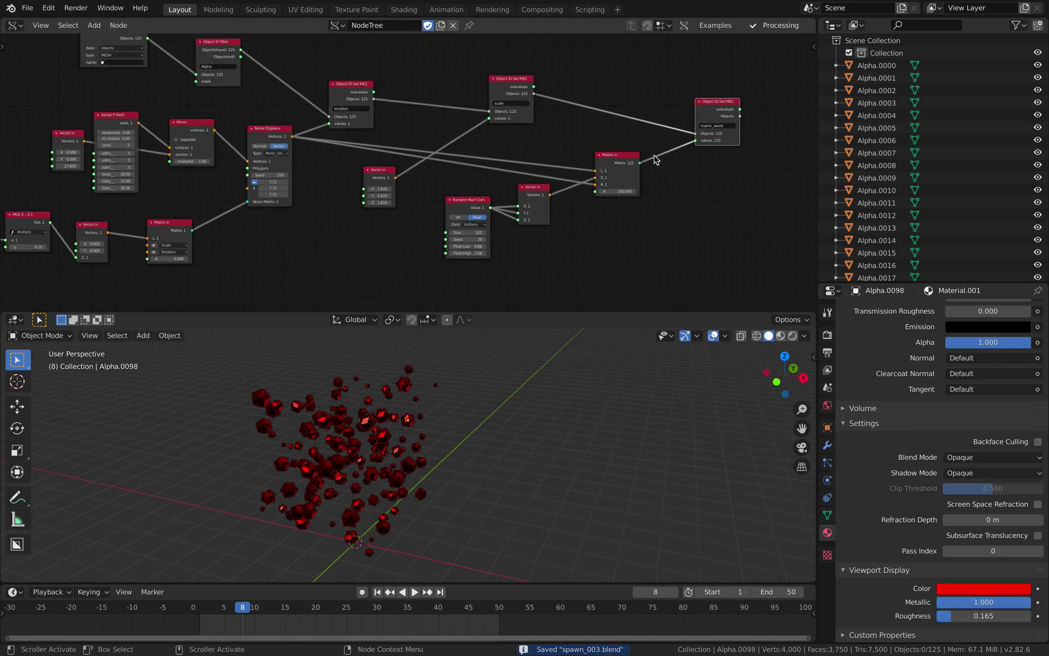
drag(714, 108, 756, 101)
drag(628, 153, 657, 145)
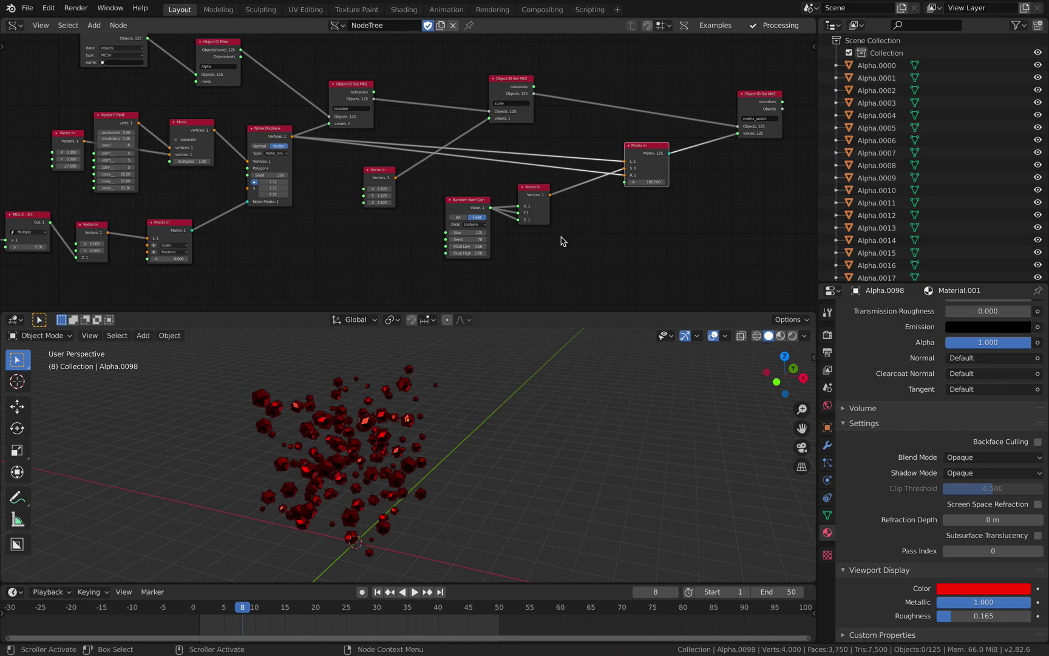
drag(542, 200, 563, 202)
drag(472, 212, 475, 206)
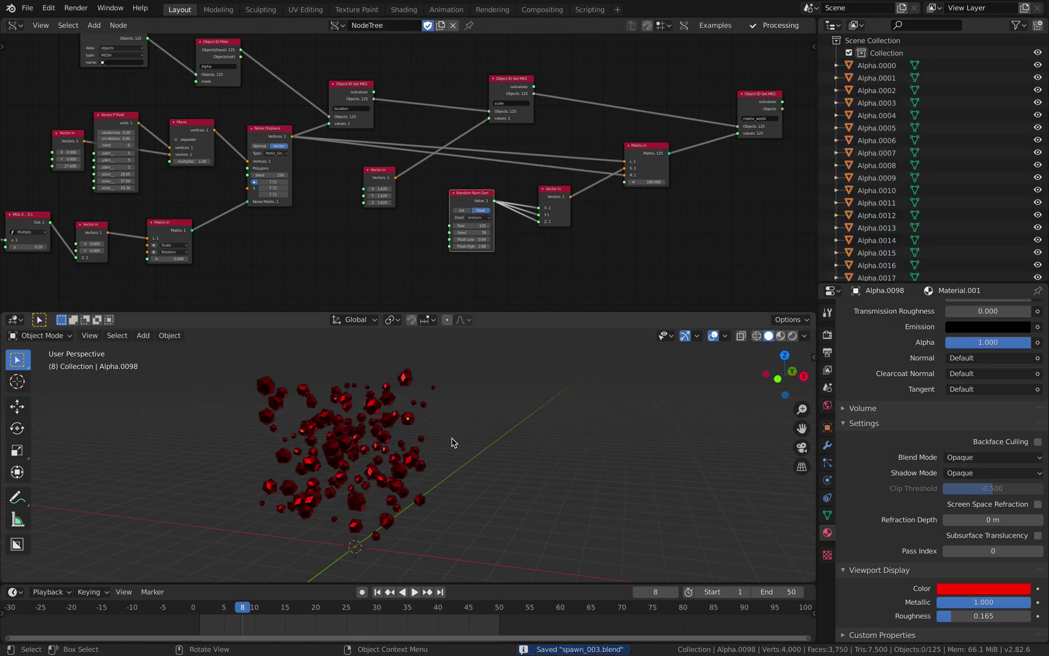
Play the animation while trying the Cellnoise and Voronoi_F2 types on the Noise Displace node, and return to Perlin_Original.
key(space)
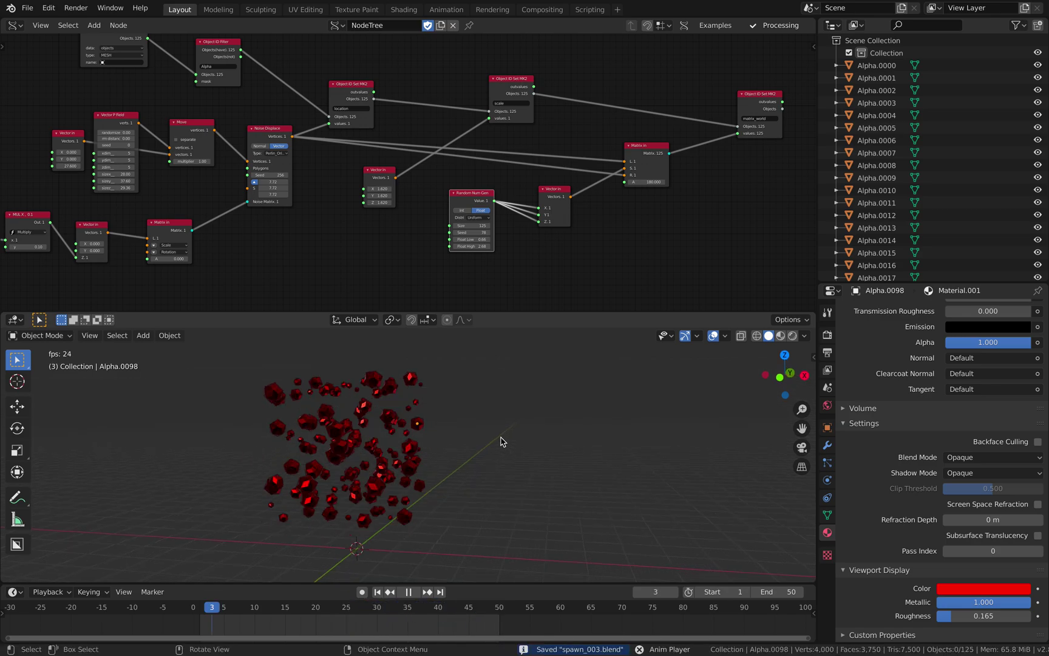
middle_drag(472, 218, 478, 187)
scroll(471, 202, up, 2)
scroll(404, 184, up, 3)
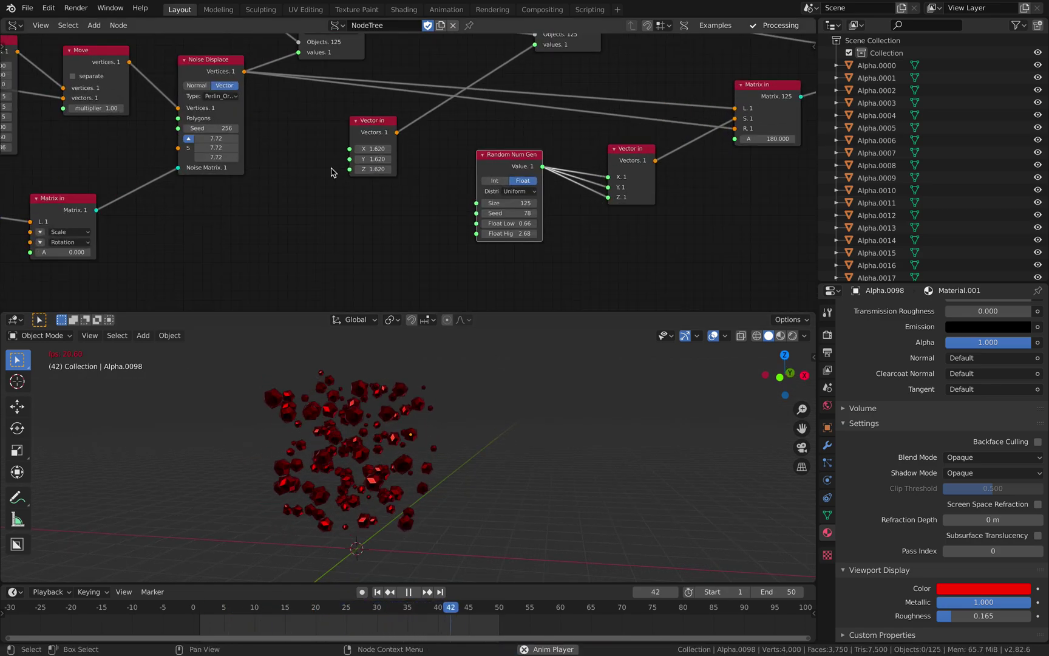
middle_drag(232, 103, 351, 121)
click(347, 113)
click(345, 217)
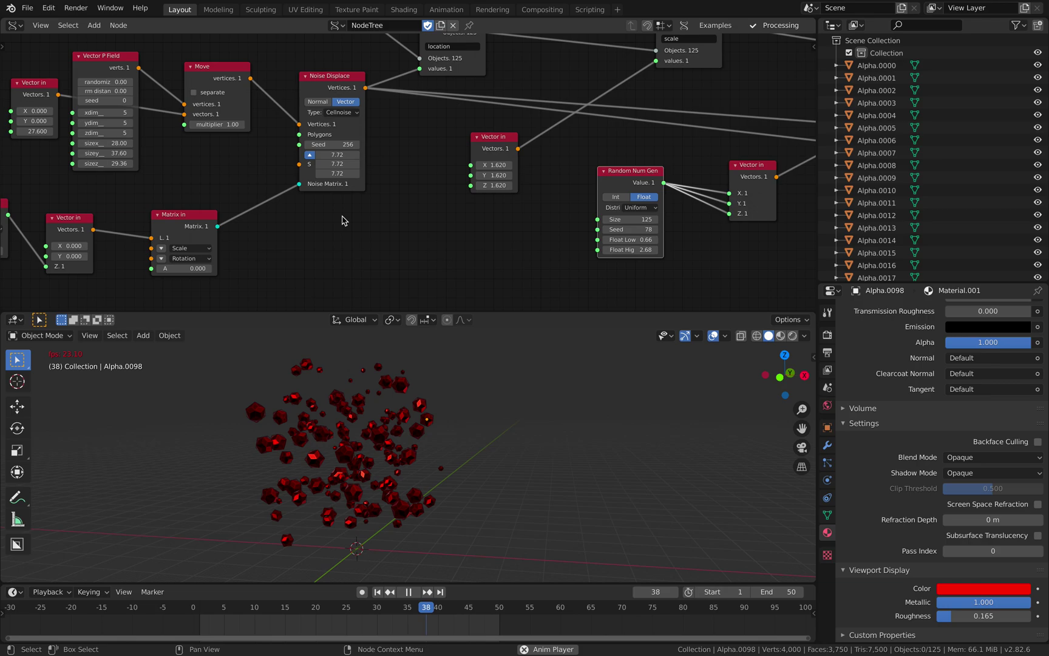
click(345, 114)
click(349, 163)
click(342, 113)
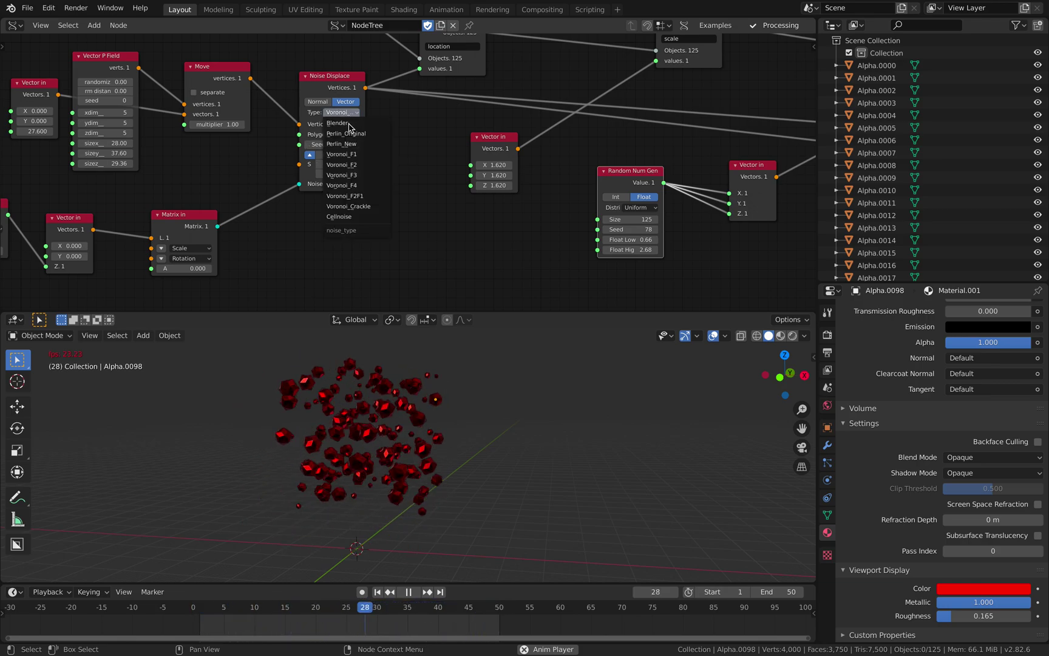
click(349, 134)
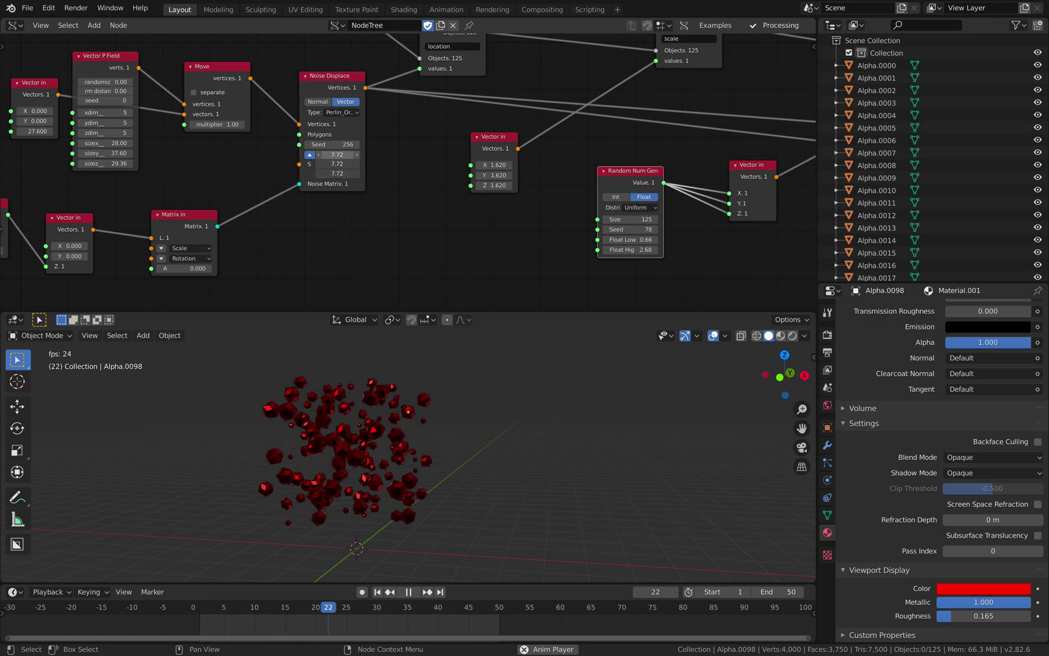
Raise the Noise Displace node's scale to 10.24 on all axes, save the file and stop playback.
mouse_move(338, 155)
mouse_down()
mouse_move(385, 155)
mouse_move(333, 155)
mouse_up()
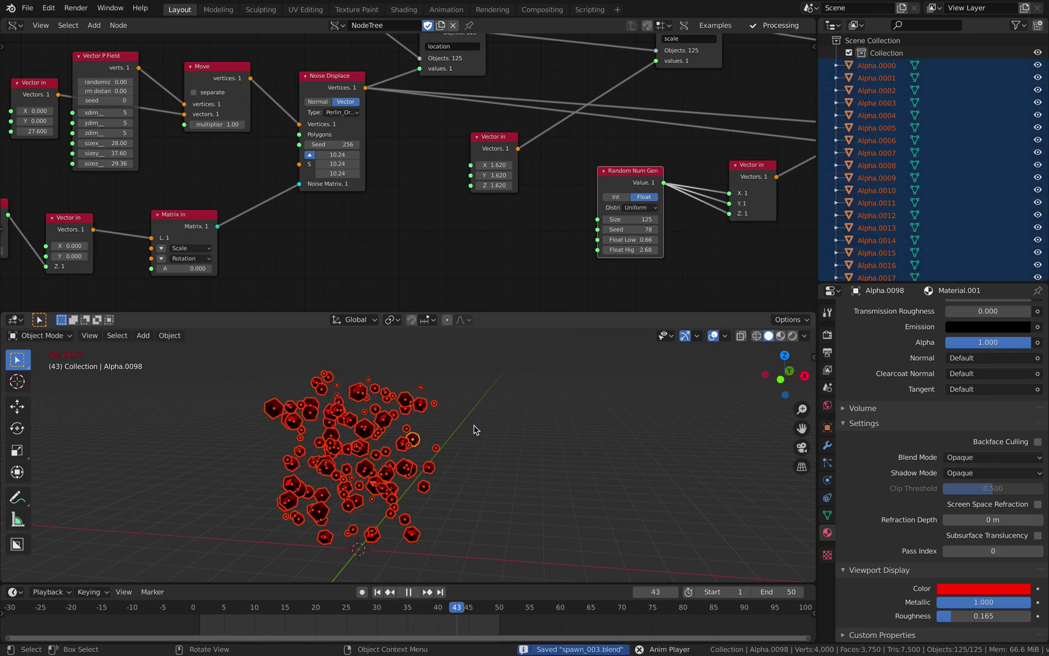
key(ctrl+s)
key(space)
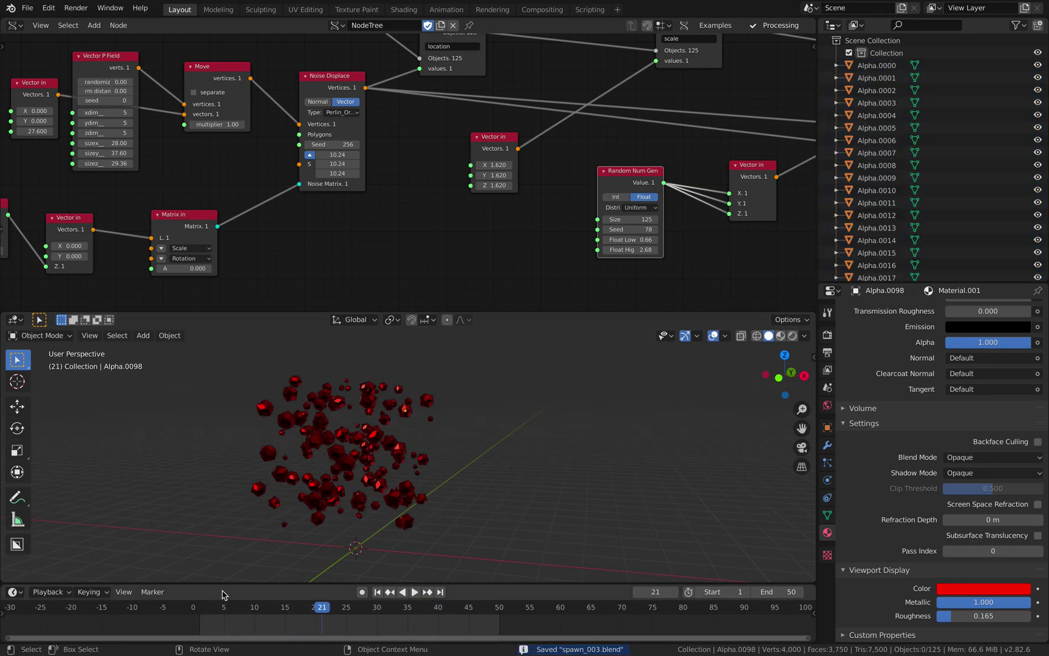
Check the animation with all objects selected, rewind it to frame 1, deselect everything and save the file.
key(a)
key(space)
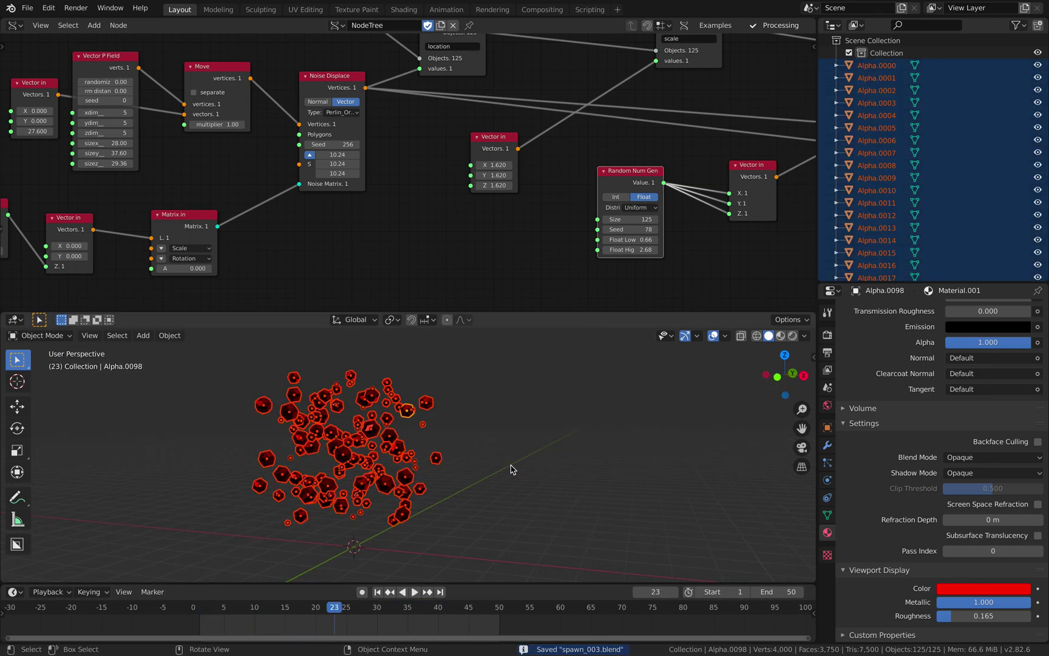
click(213, 606)
click(377, 592)
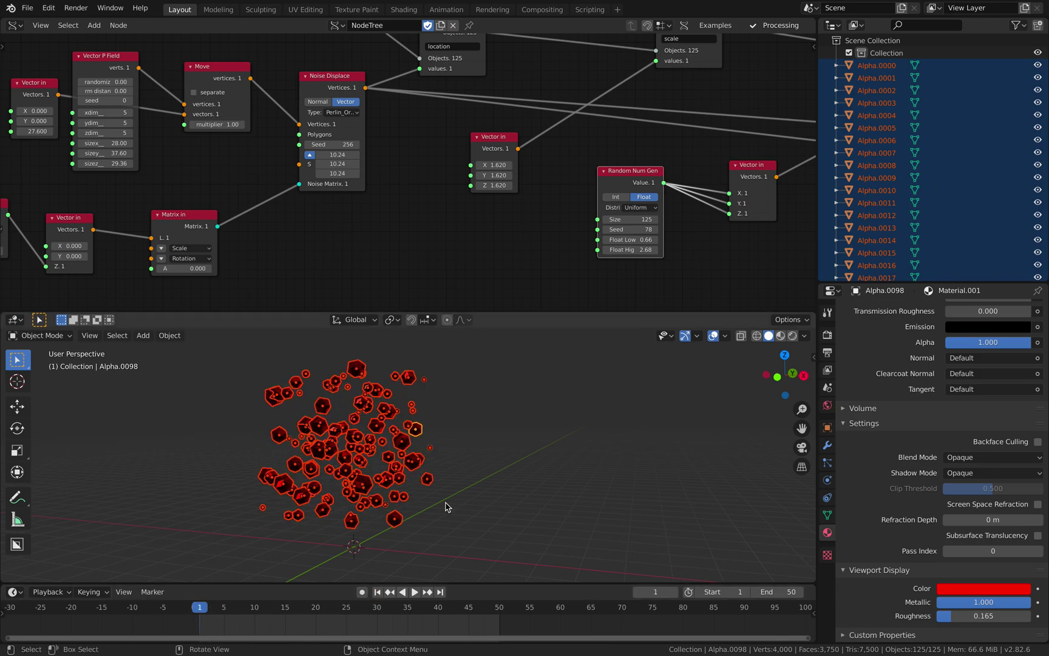
scroll(460, 488, down, 2)
key(alt+a)
key(ctrl+s)
Add a blank Grease Pencil object to the scene.
middle_drag(492, 468, 457, 445)
key(shift+a)
mouse_move(459, 443)
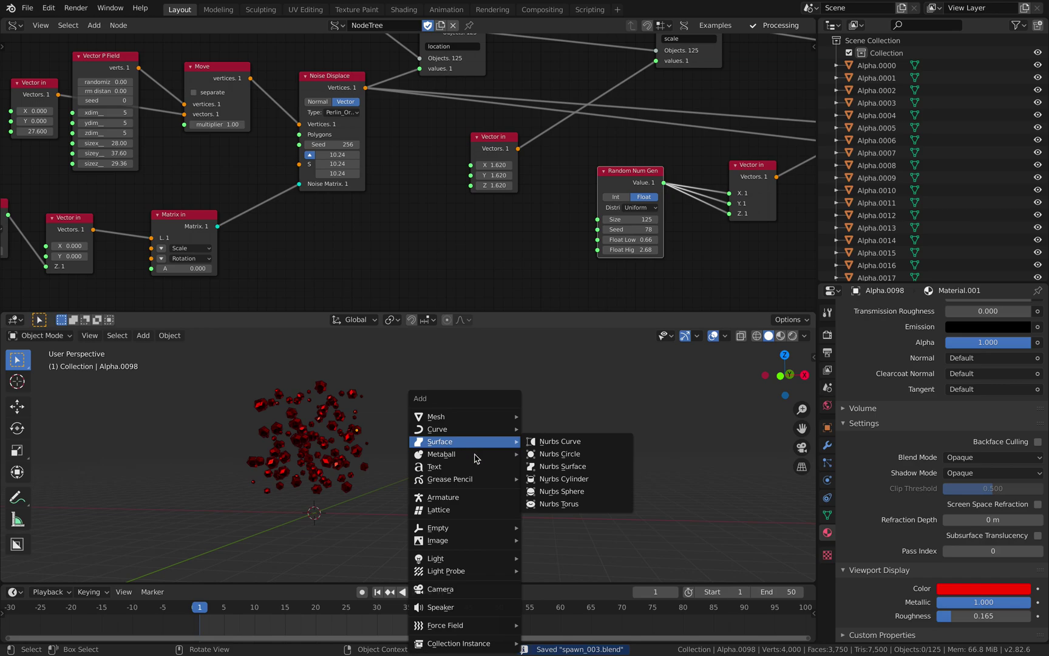
mouse_move(478, 480)
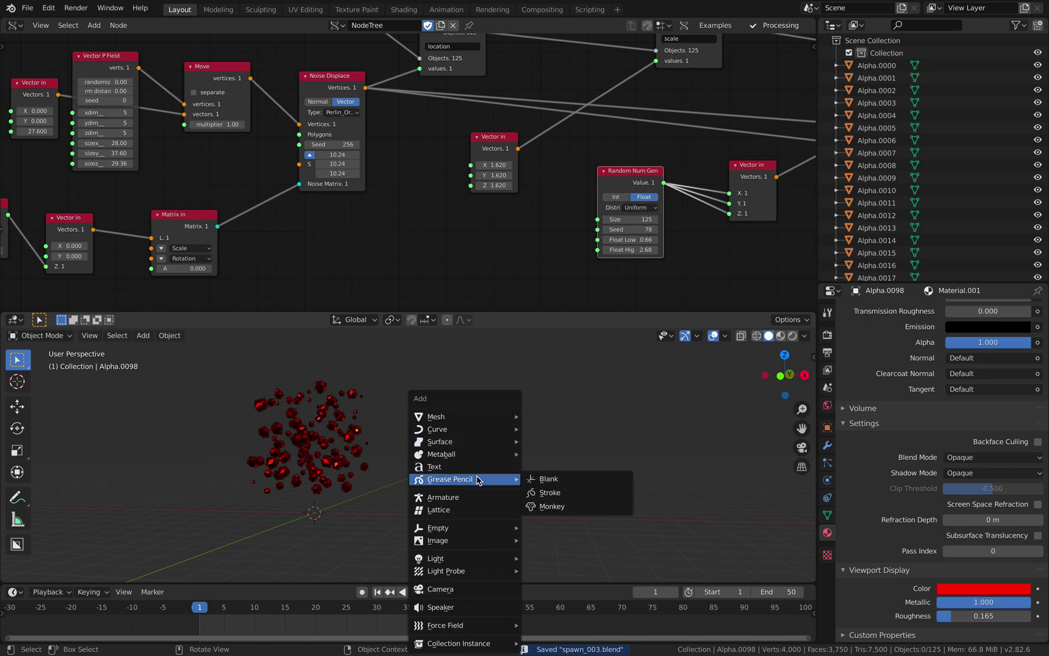
click(555, 494)
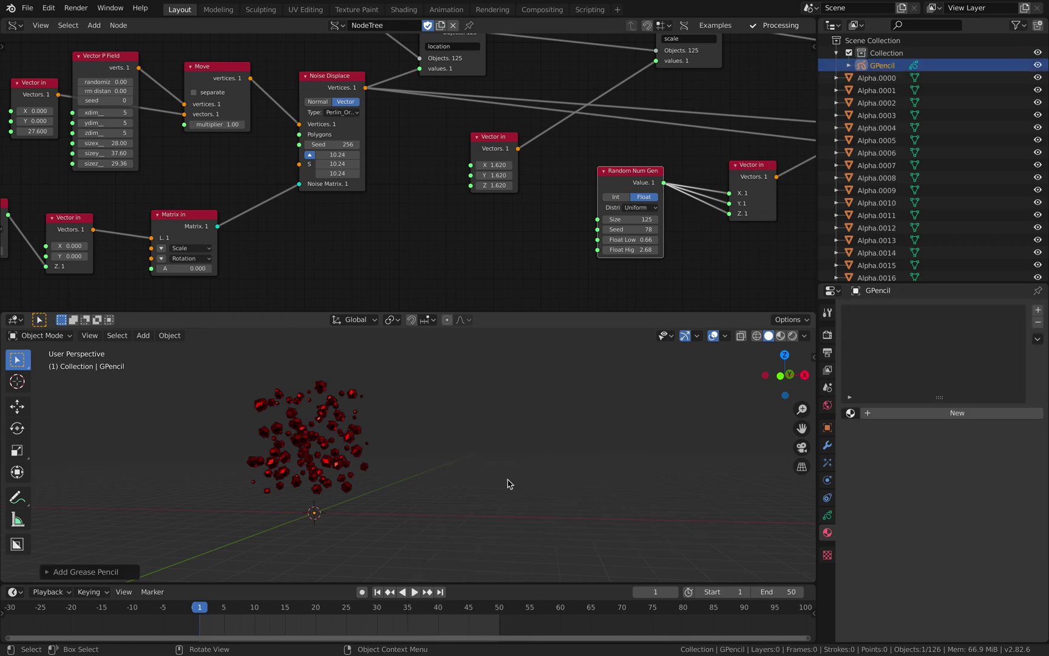
Draw one long looping freehand stroke beside the red objects in Draw mode, return to Object Mode and save the file.
click(39, 336)
click(52, 393)
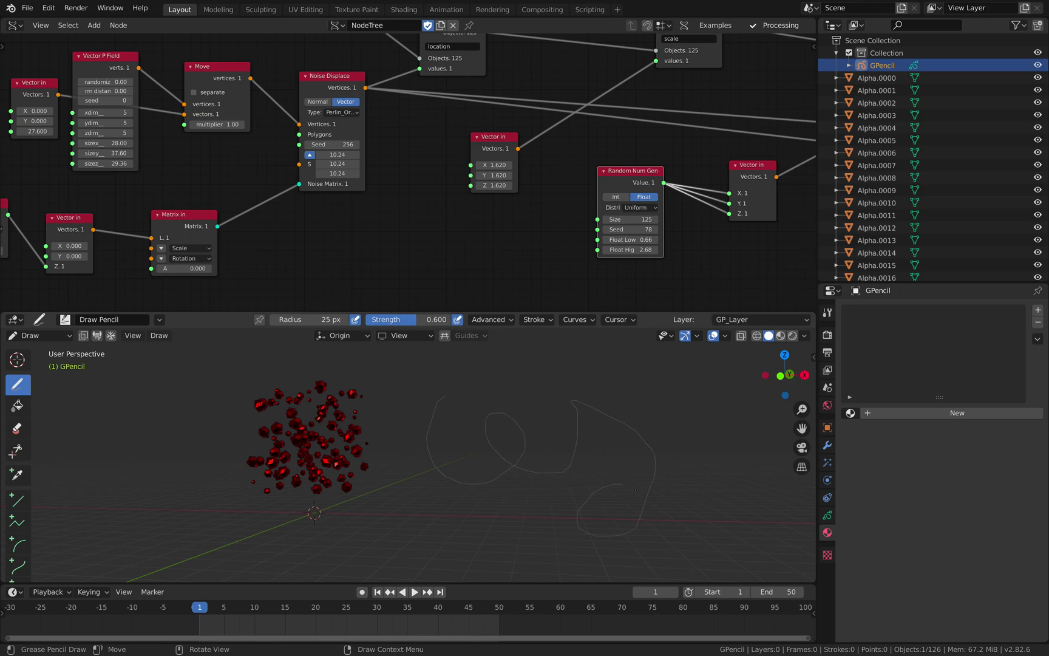
click(28, 340)
click(46, 351)
key(ctrl+s)
Add the "gp +" grease pencil setup nodes to an empty area of the node tree.
scroll(752, 291, down, 1)
mouse_move(753, 291)
middle_down()
mouse_move(545, 231)
mouse_move(297, 201)
middle_up()
key(alt+space)
text(gp)
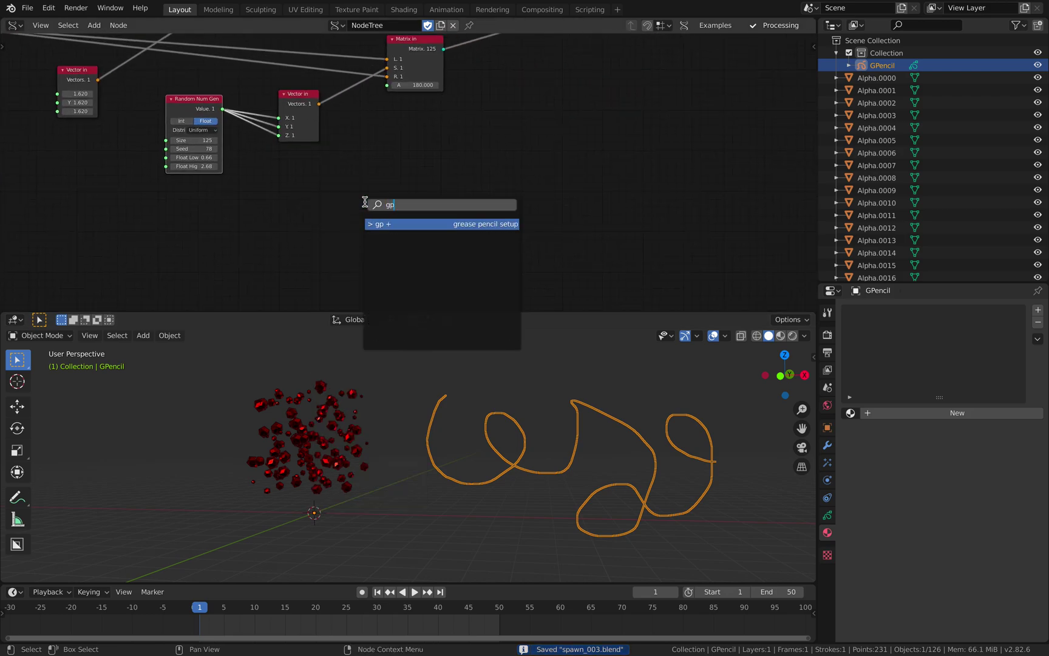
key(Return)
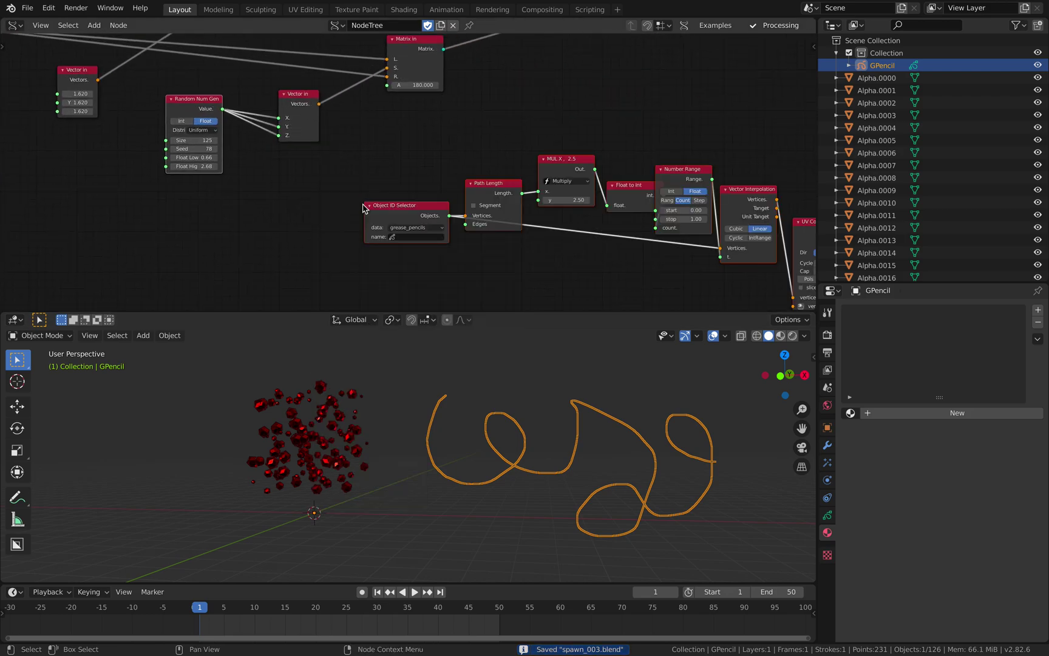
Set the new Object ID Selector's name to GPencil and its layer to GP_Layer, and save the file.
click(413, 237)
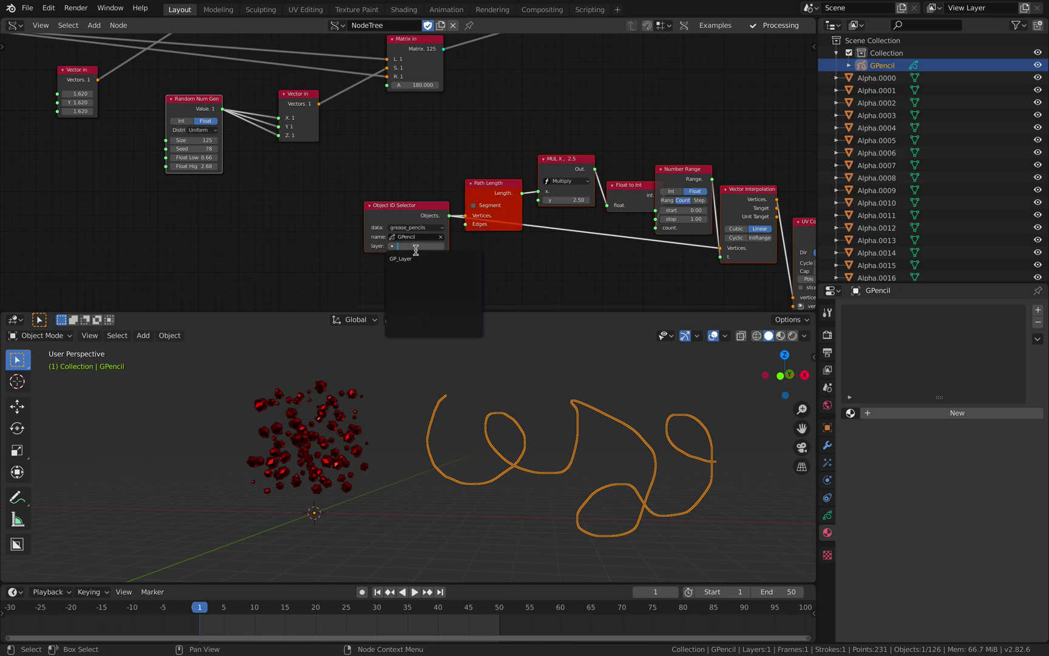
click(416, 250)
click(424, 255)
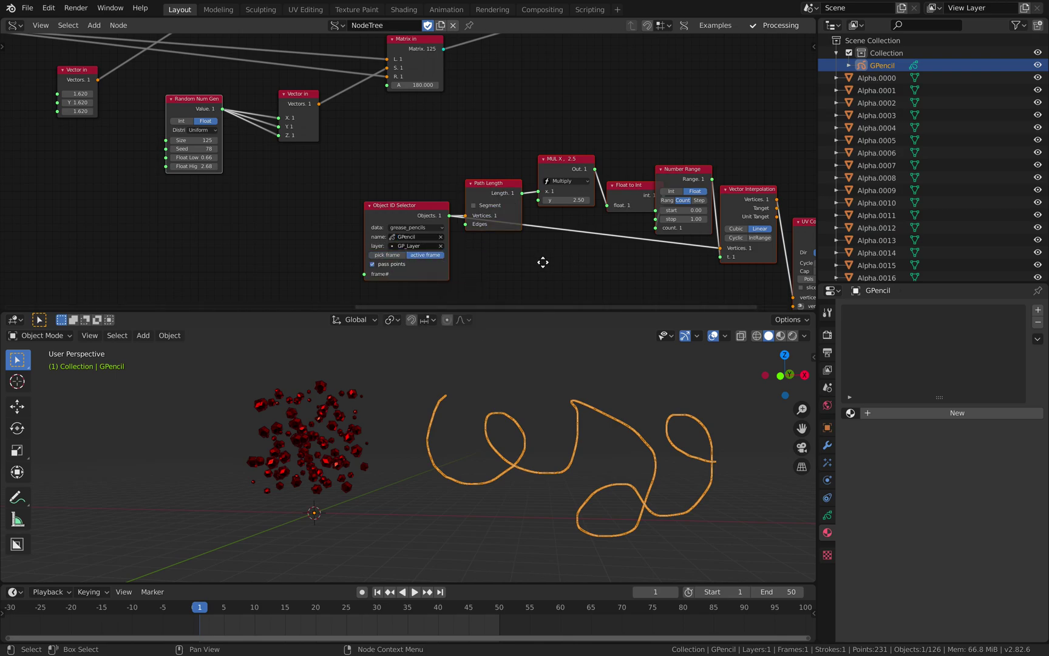
middle_drag(543, 262, 499, 273)
key(ctrl+s)
middle_drag(441, 243, 347, 210)
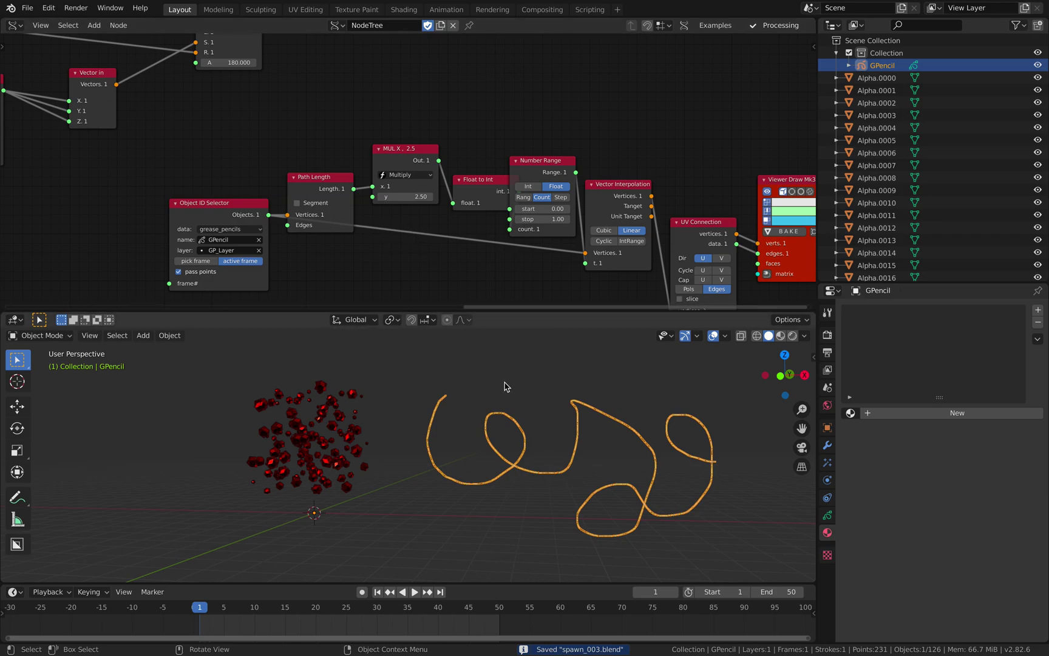
Try a y value of 10.48 on the Multiply node that scales the path length.
scroll(532, 455, up, 3)
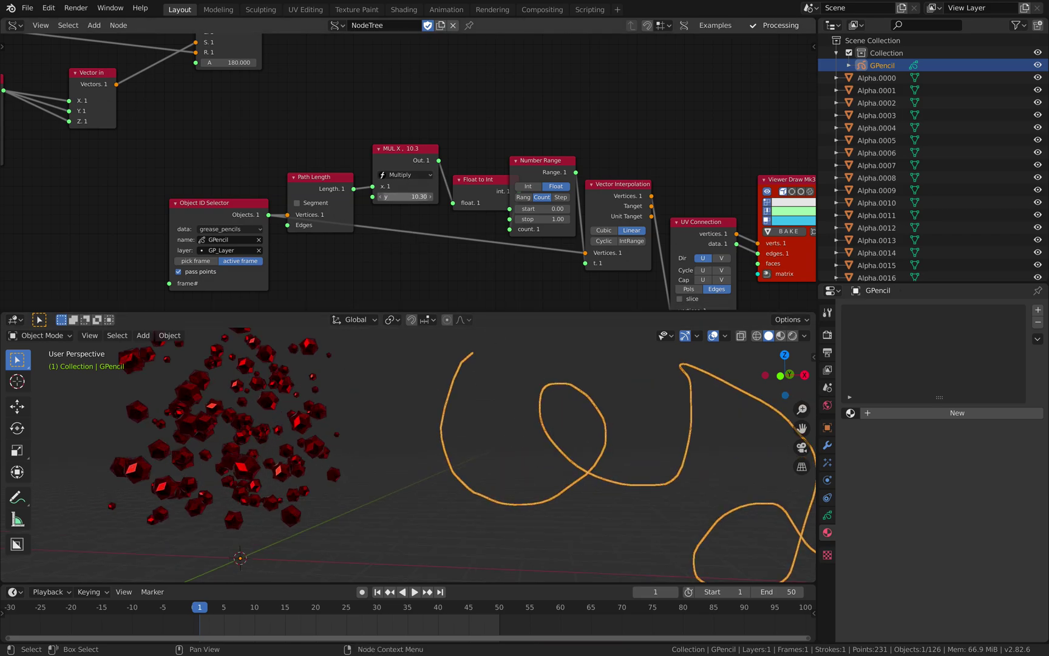
drag(406, 196, 417, 197)
scroll(568, 436, down, 1)
shift+middle_drag(568, 434, 453, 398)
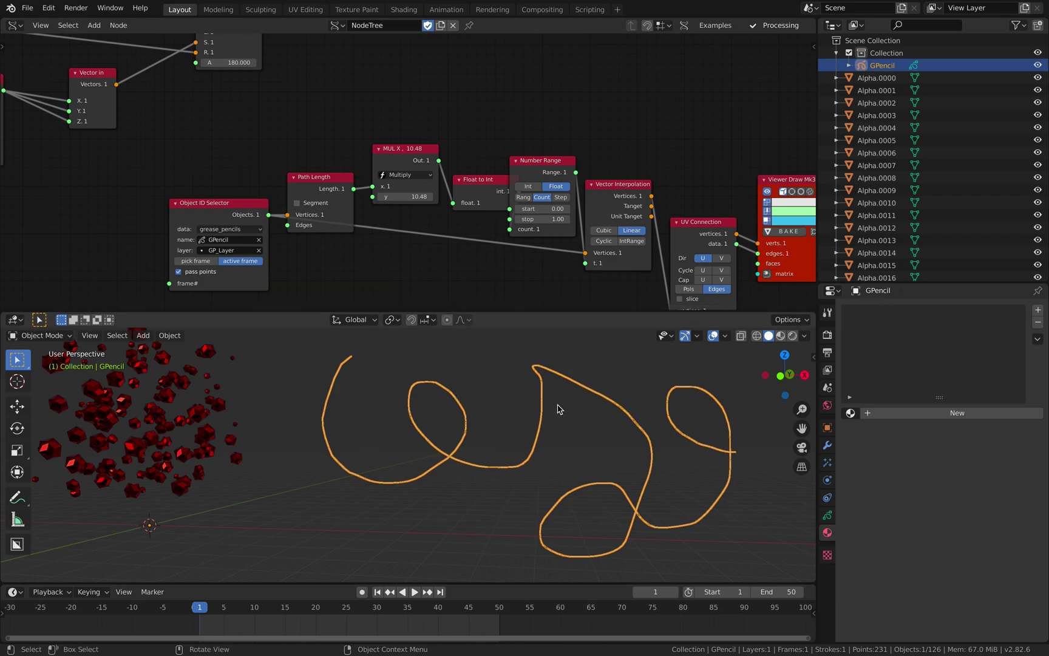
Hide the GPencil object in the viewport, set the path-length Multiply node's y to 2.08 and save the file.
scroll(550, 406, up, 5)
click(1037, 65)
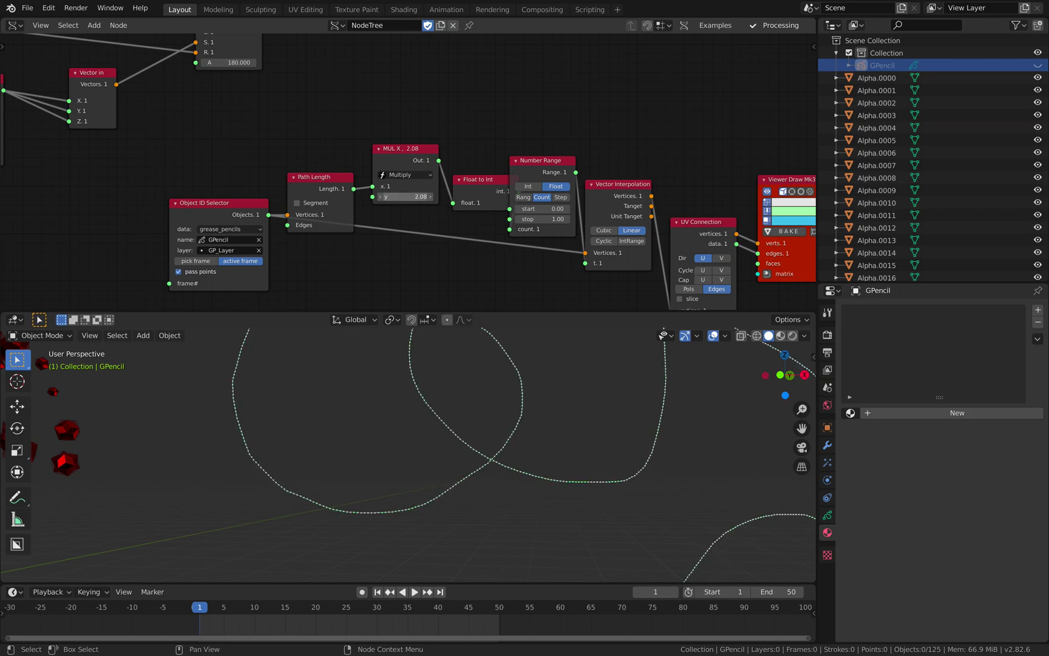
scroll(516, 409, down, 4)
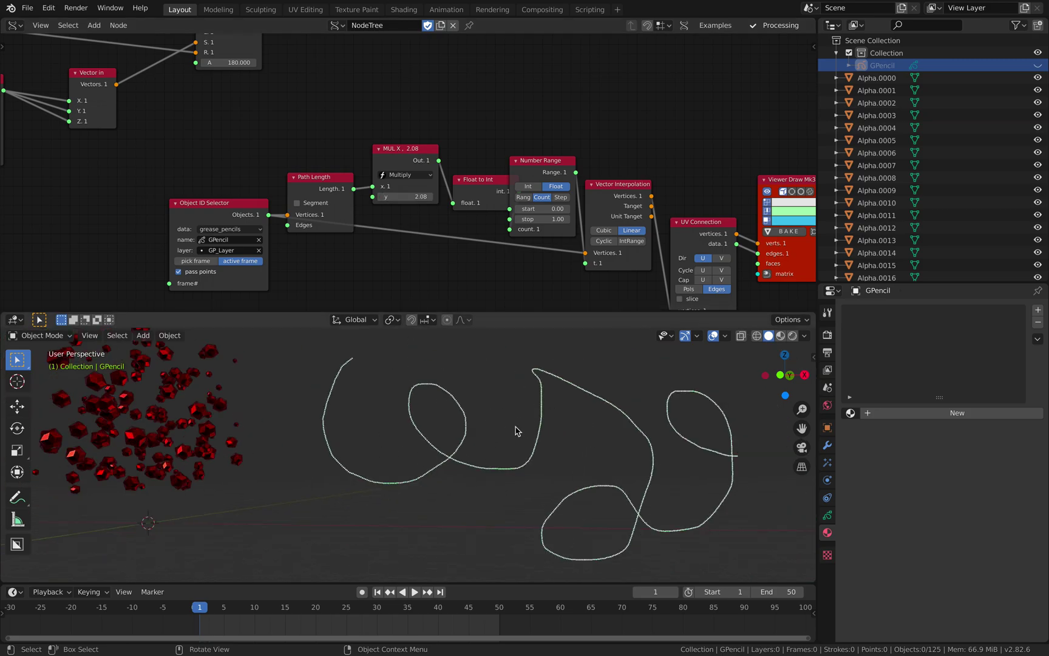
middle_drag(578, 476, 576, 482)
key(ctrl+s)
Move the matrix_world Object ID Set node farther from the Matrix in node.
middle_drag(350, 197, 422, 37)
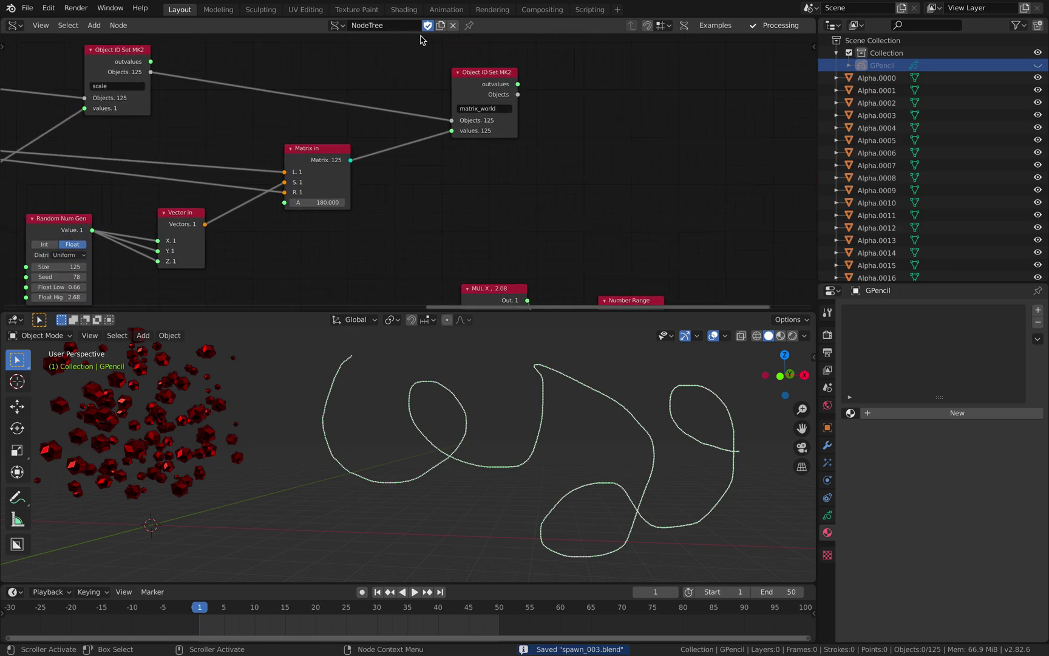
drag(504, 118, 639, 94)
scroll(583, 149, down, 1)
middle_drag(566, 163, 356, 62)
middle_drag(448, 123, 508, 178)
scroll(615, 285, down, 1)
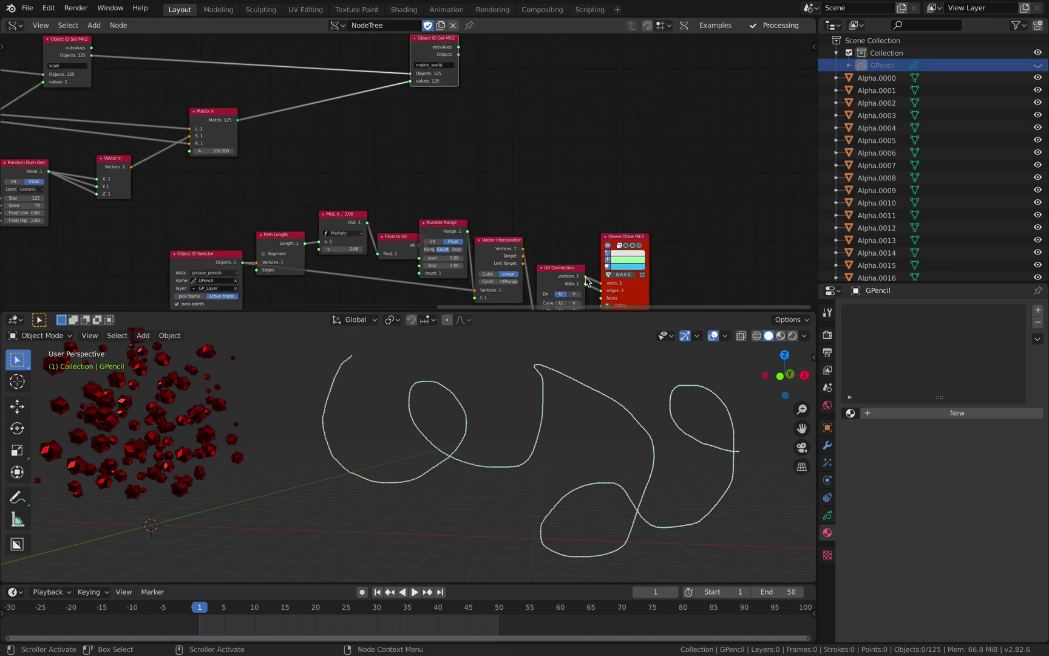
Move all the grease pencil setup nodes together to the free area below the Frame Info node chain.
drag(587, 278, 667, 197)
drag(594, 138, 484, 120)
scroll(479, 131, down, 2)
middle_drag(466, 149, 580, 126)
scroll(651, 216, down, 1)
scroll(545, 196, down, 3)
middle_drag(456, 172, 594, 176)
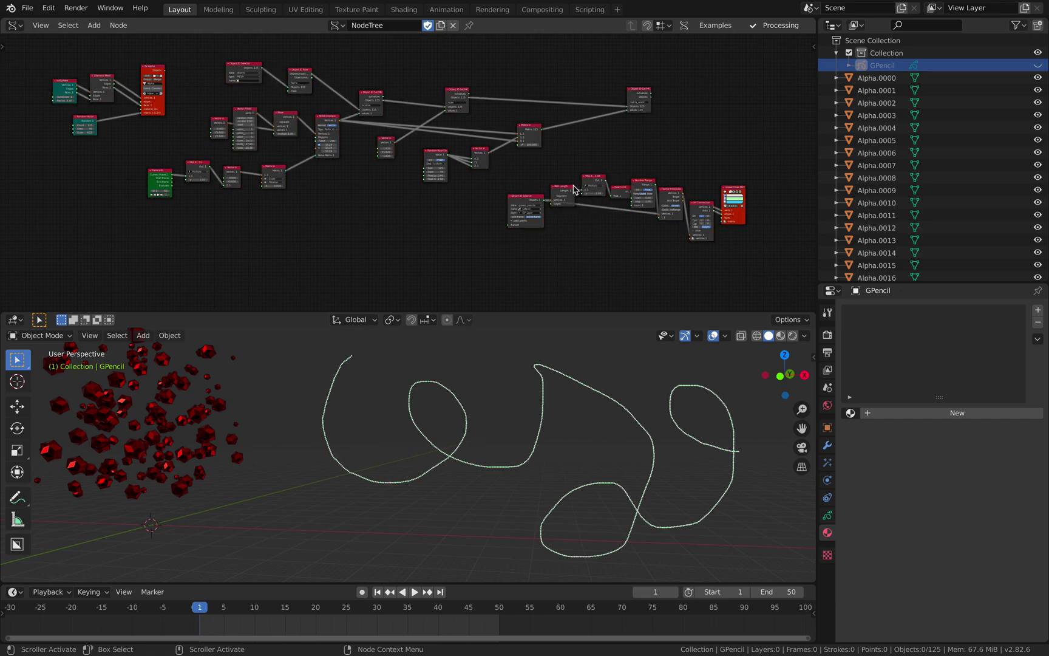
drag(504, 180, 766, 274)
key(g)
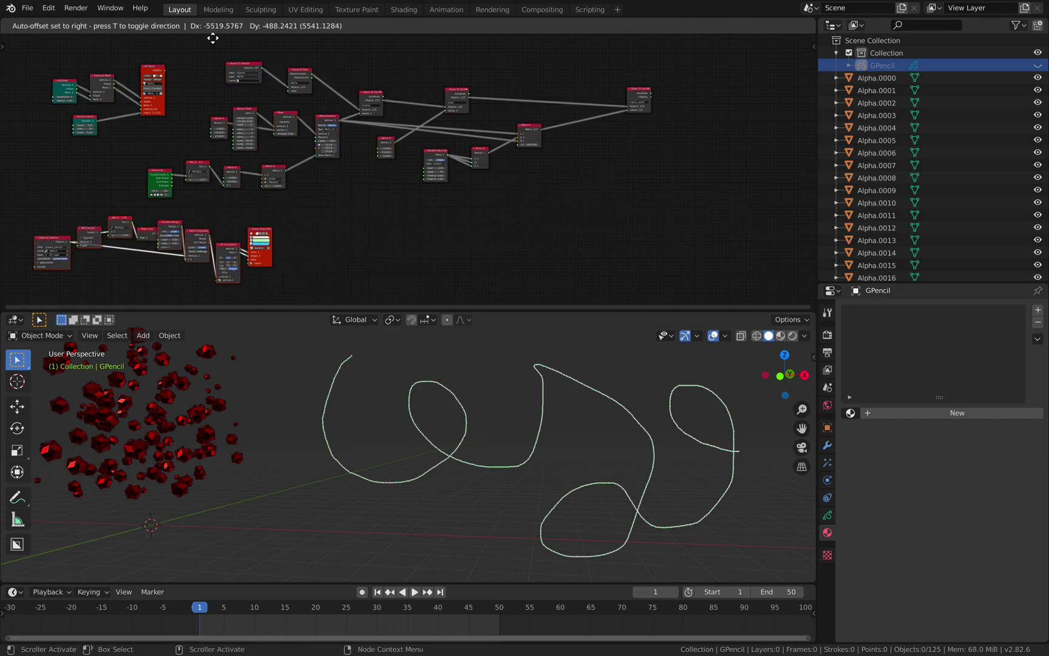
click(288, 222)
Join the grease pencil setup nodes in a frame and save the file.
middle_drag(288, 222, 403, 197)
key(ctrl+j)
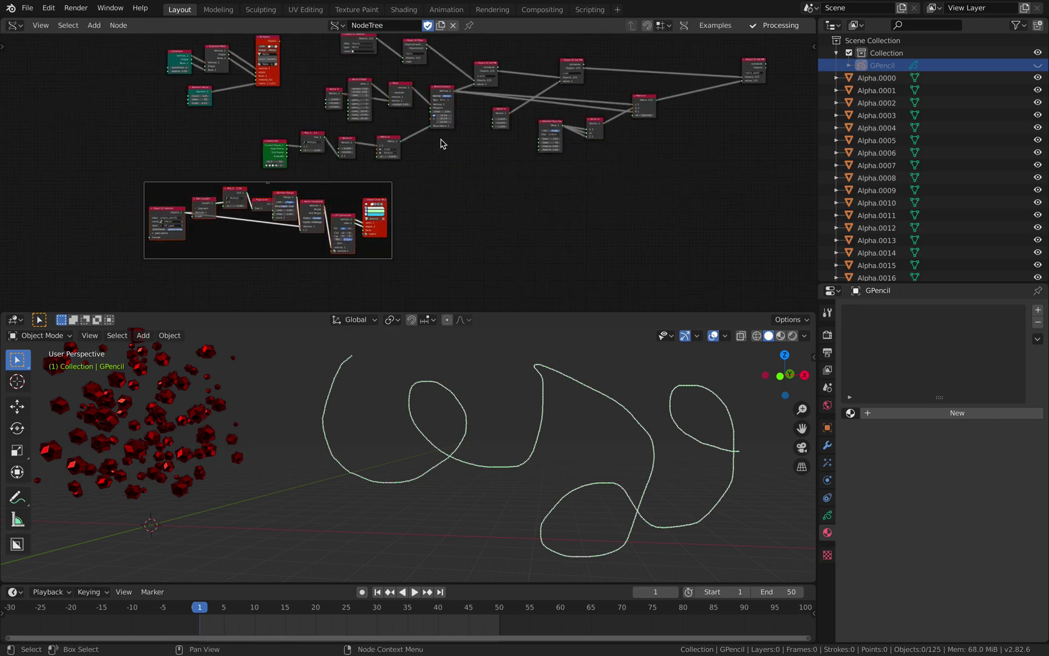
scroll(443, 140, up, 1)
scroll(444, 123, up, 3)
key(ctrl+s)
Connect the UV Connection's vertices output to the Noise Displace vertices input and play the animation briefly.
click(389, 202)
drag(307, 283, 437, 83)
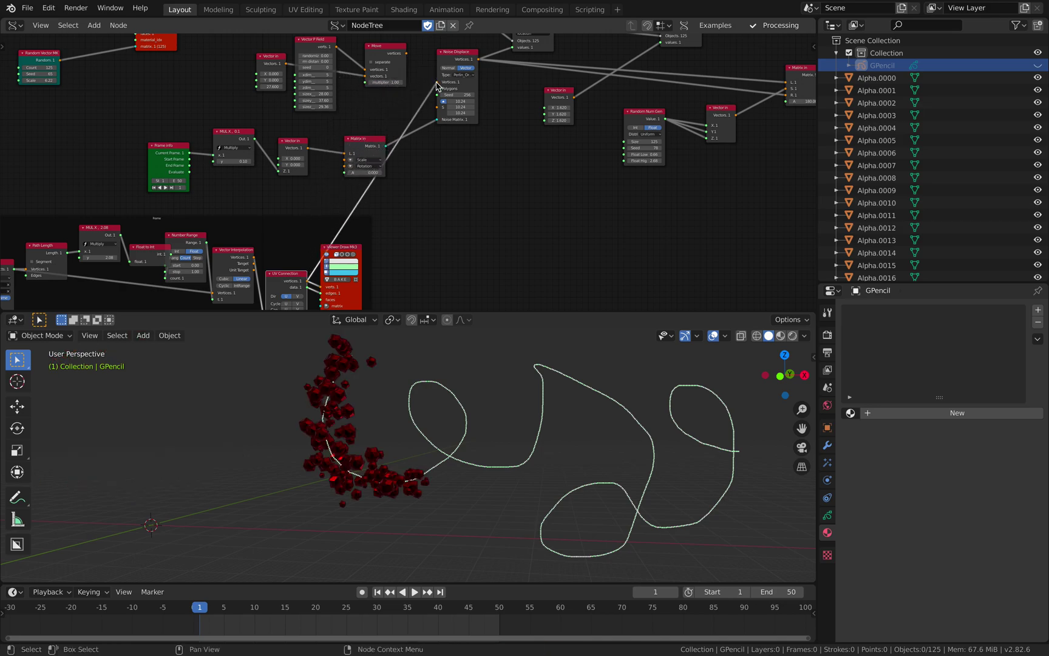
key(space)
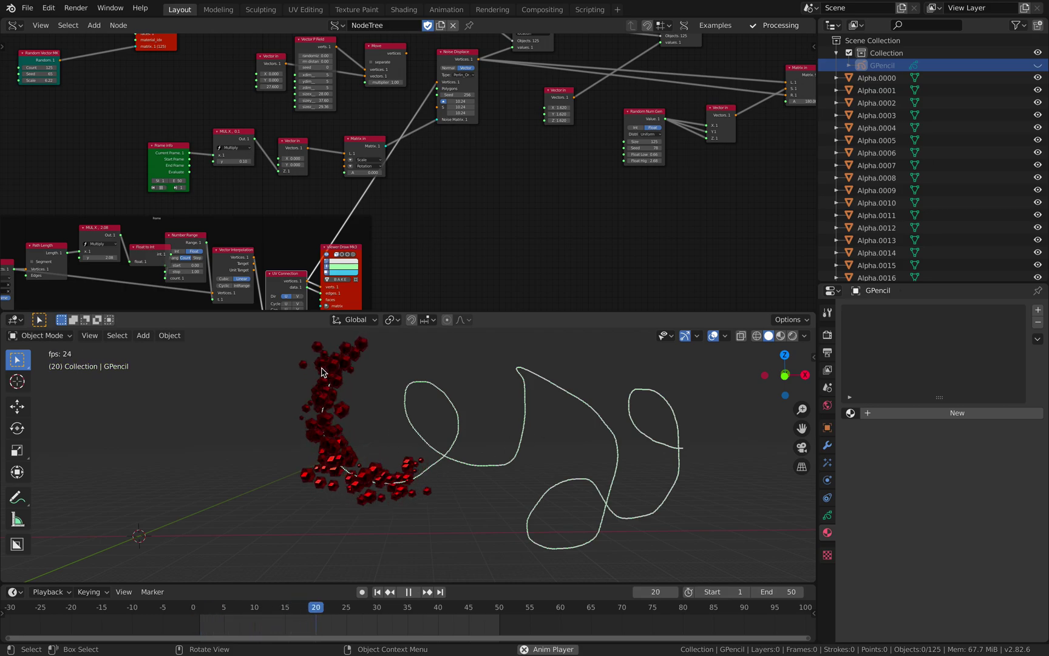
middle_drag(300, 192, 484, 115)
key(space)
Set the path-length Multiply node's y to 0.322 and the Noise Displace scale to 3.52 on all axes, checking in playback.
scroll(419, 159, up, 1)
middle_drag(323, 133, 292, 144)
scroll(315, 186, up, 1)
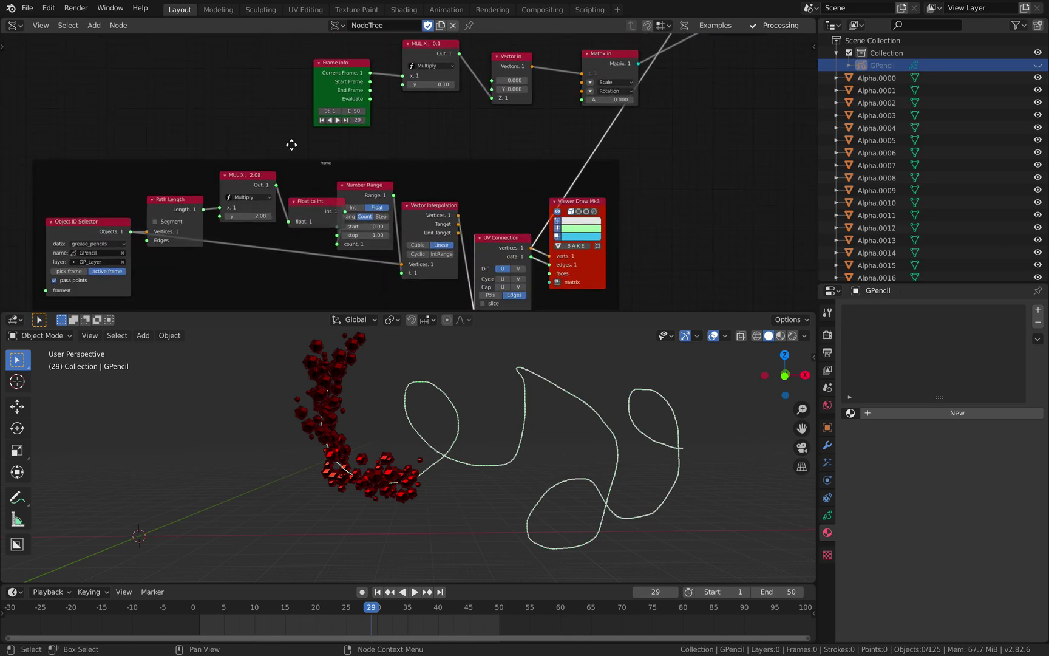
drag(247, 216, 215, 215)
key(space)
middle_drag(531, 145, 297, 215)
middle_drag(454, 167, 424, 227)
key(space)
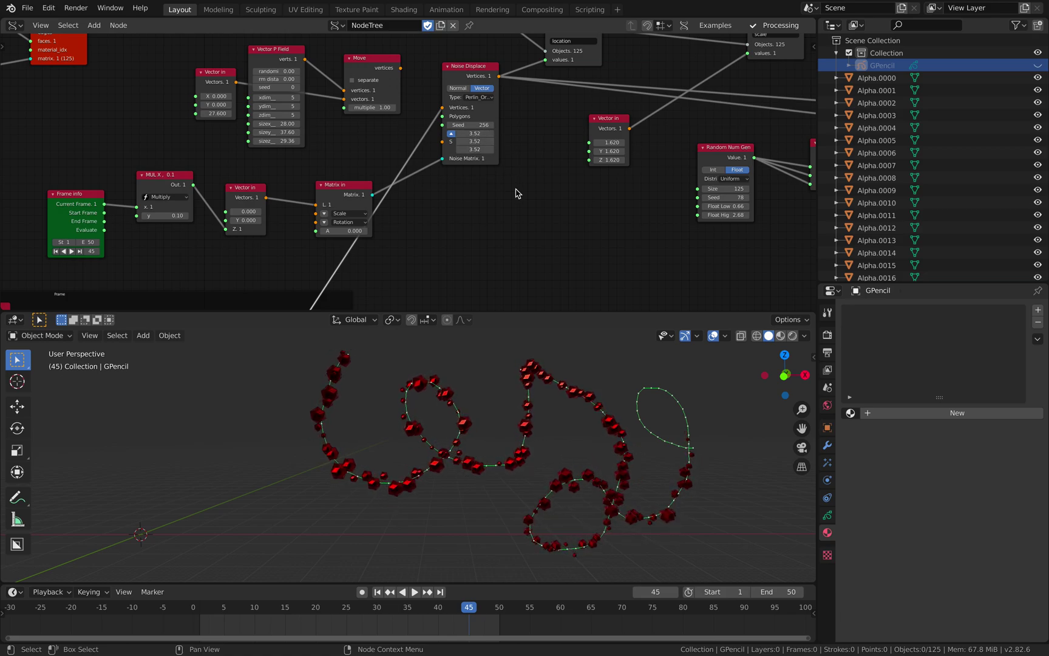
During playback, set the Frame Info Multiply node's y to 0.082 and the path-length Multiply node's y to 0.262, and save the file.
middle_drag(516, 193, 554, 140)
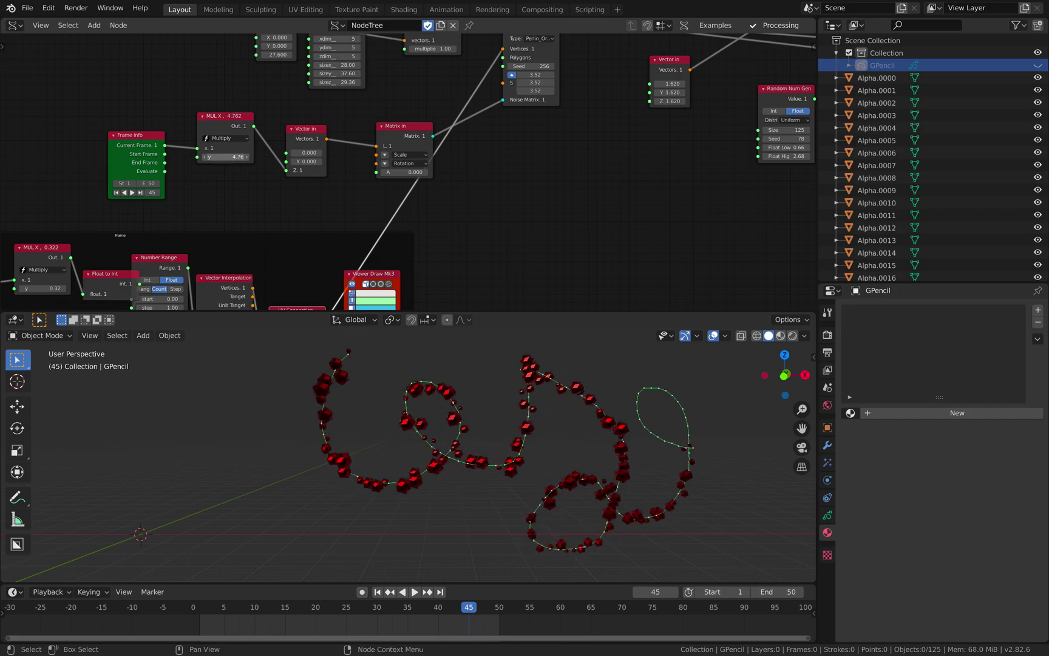
key(space)
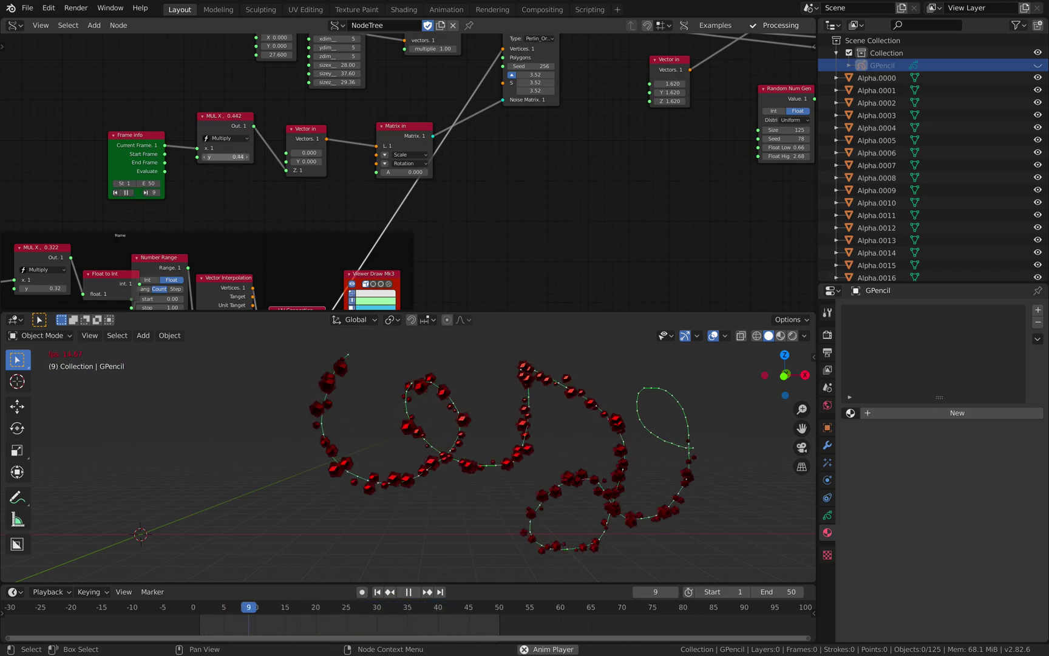
middle_drag(318, 184, 386, 113)
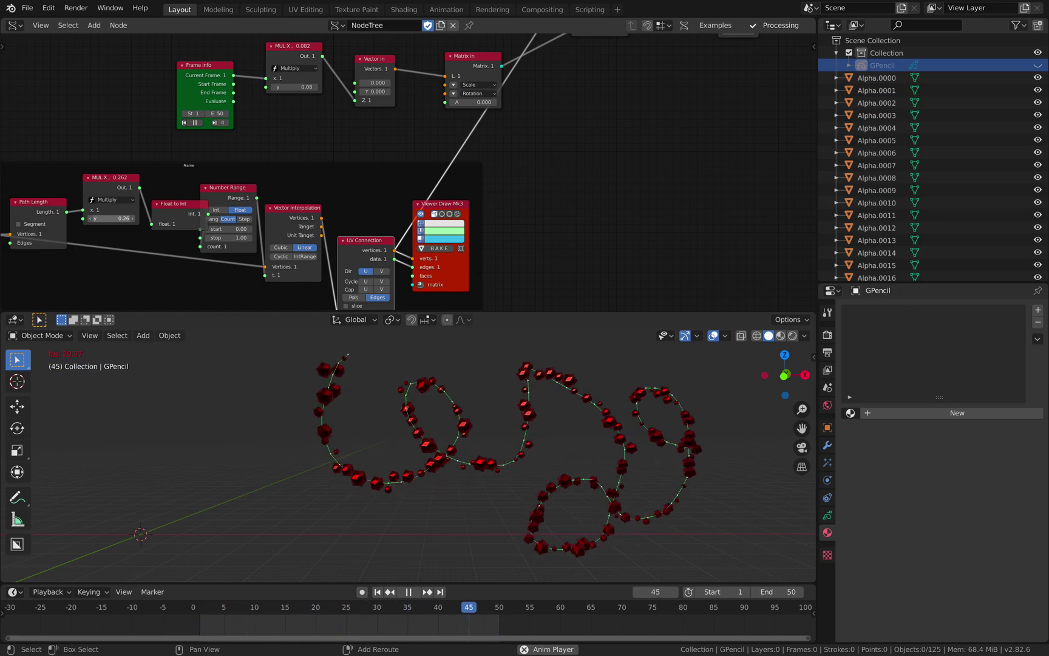
middle_drag(500, 438, 485, 433)
key(ctrl+s)
Check the animated objects along the curve, stop playback and save the file.
middle_drag(343, 185, 338, 195)
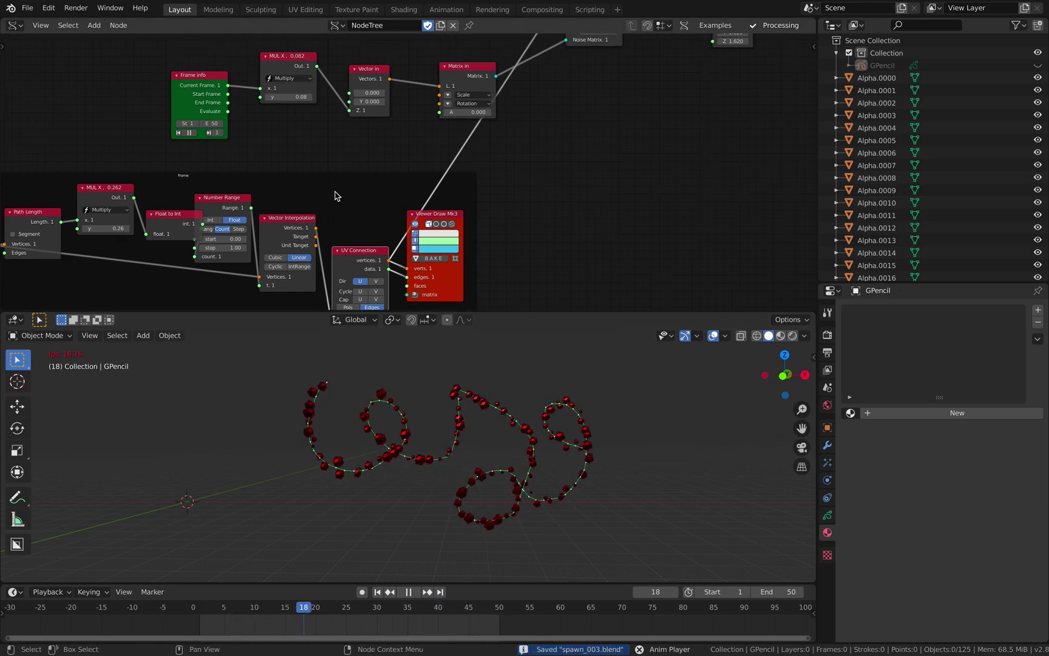
middle_drag(497, 399, 494, 397)
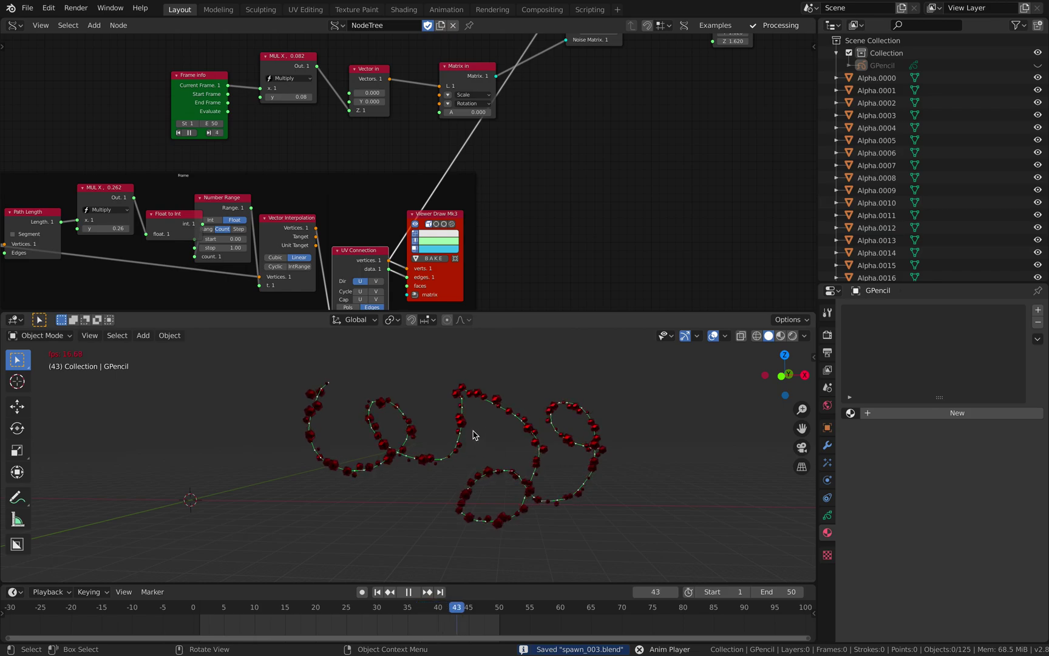
key(space)
key(ctrl+s)
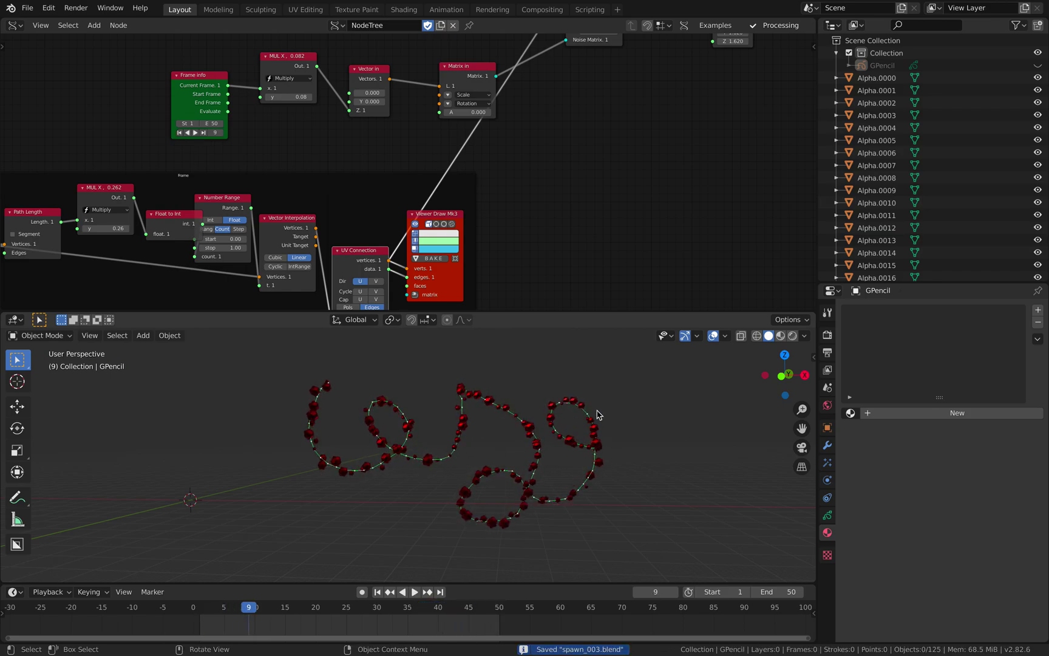
Show the GPencil object in the viewport again and rewind the animation to frame 1.
click(993, 66)
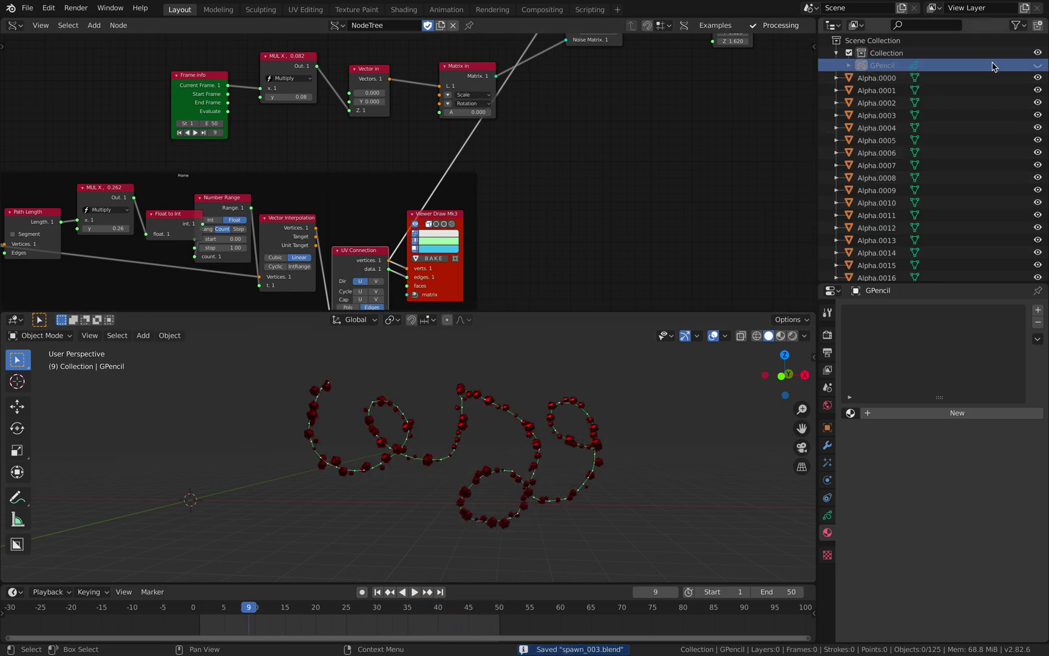
click(1039, 65)
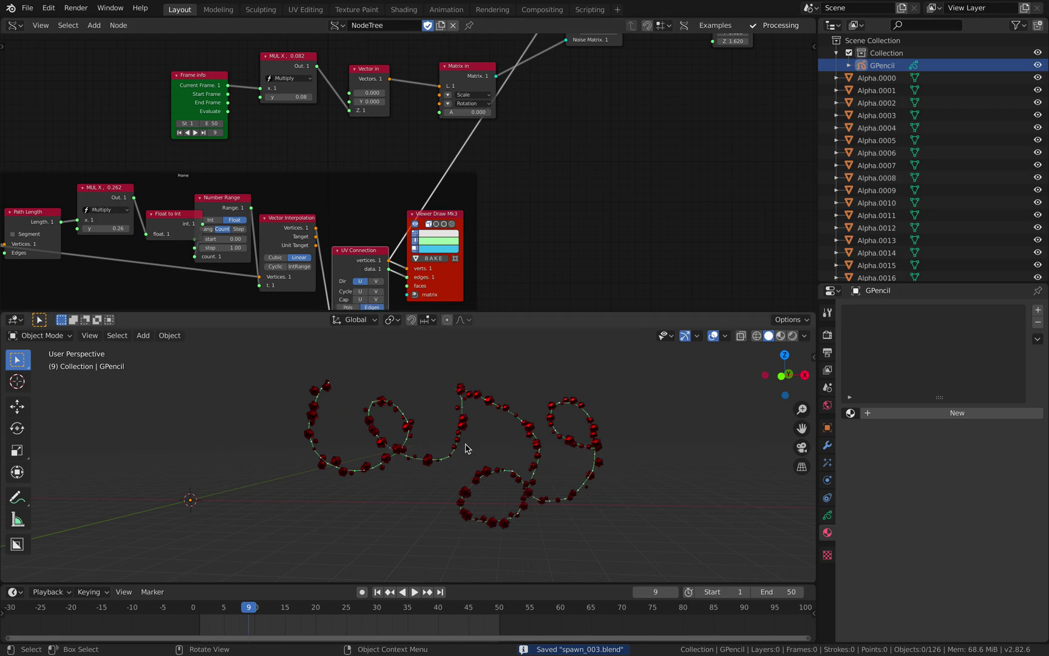
click(377, 592)
Delete the whole looping stroke of the GPencil object in Edit Mode.
middle_drag(391, 481, 405, 520)
key(Tab)
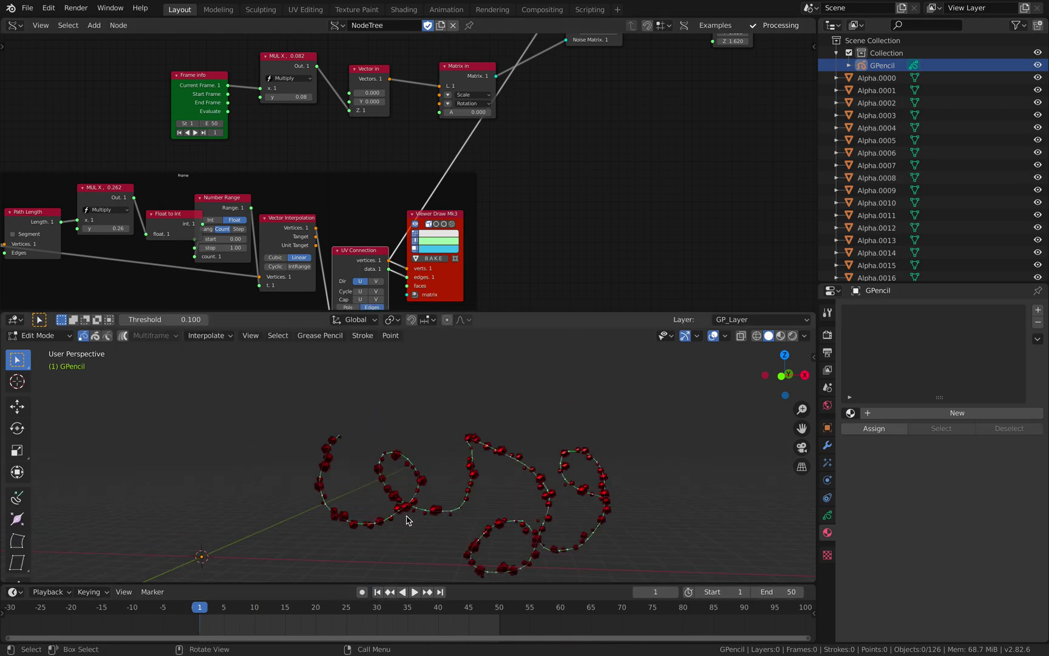
key(a)
key(x)
click(413, 517)
shift+middle_drag(326, 512, 423, 507)
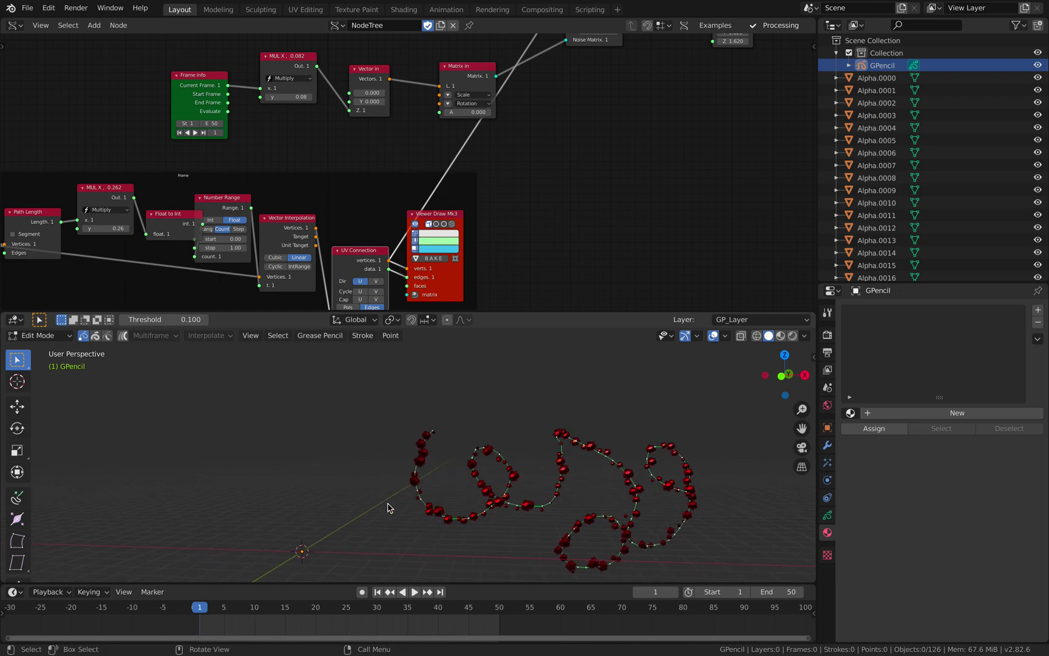
scroll(389, 507, down, 1)
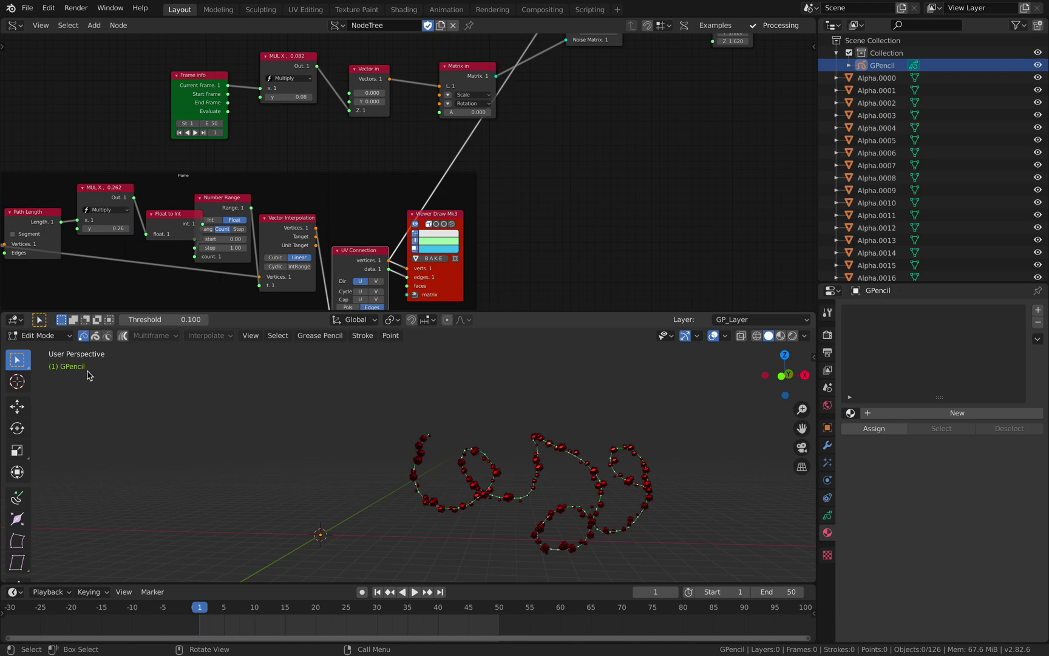
Draw a heart-shaped stroke in Draw mode, return to Object Mode and advance to frame 3.
click(39, 335)
click(30, 391)
scroll(359, 473, down, 1)
middle_drag(358, 473, 395, 480)
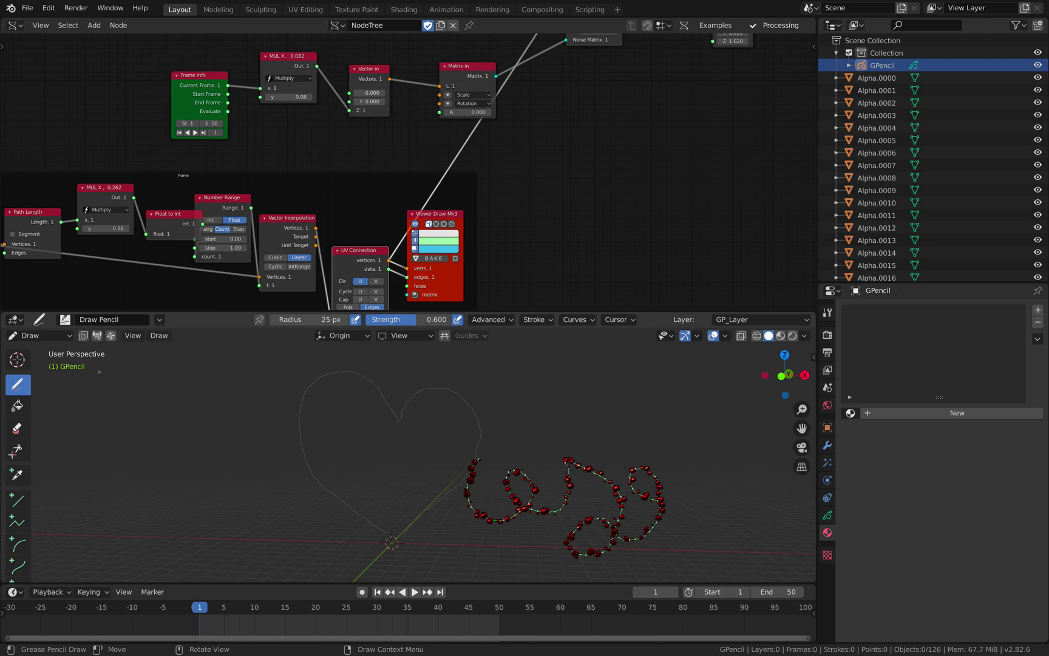
click(39, 336)
click(31, 348)
key(Right)
key(Right)
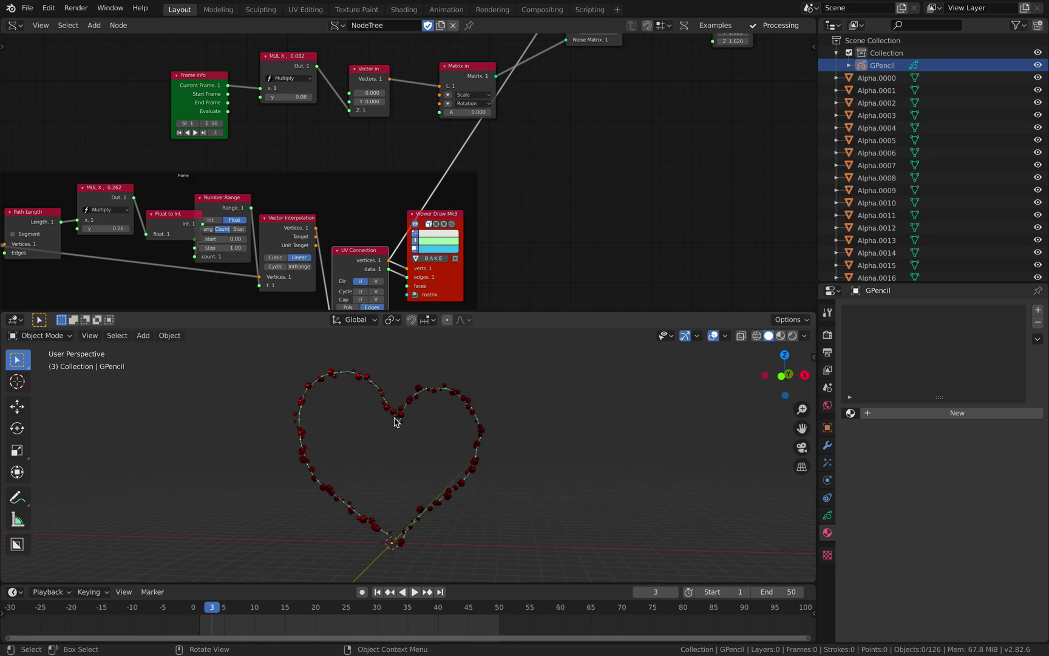
Play the animation to frame 21 and scale the whole heart stroke to about 0.56 in Edit Mode.
key(space)
middle_drag(399, 424, 430, 427)
key(space)
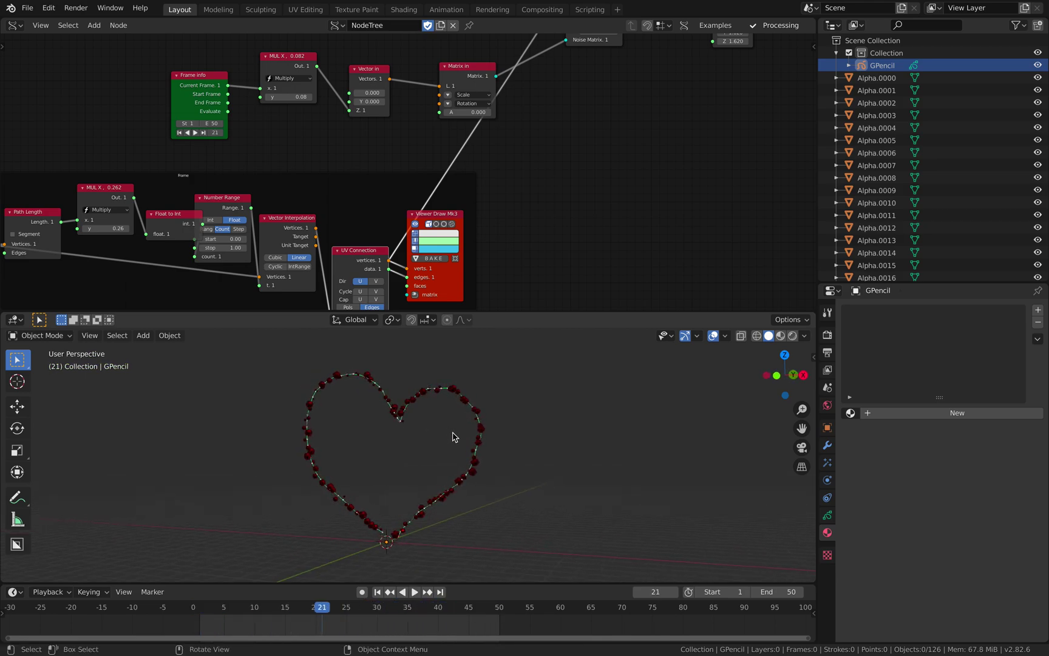
key(Tab)
key(a)
key(s)
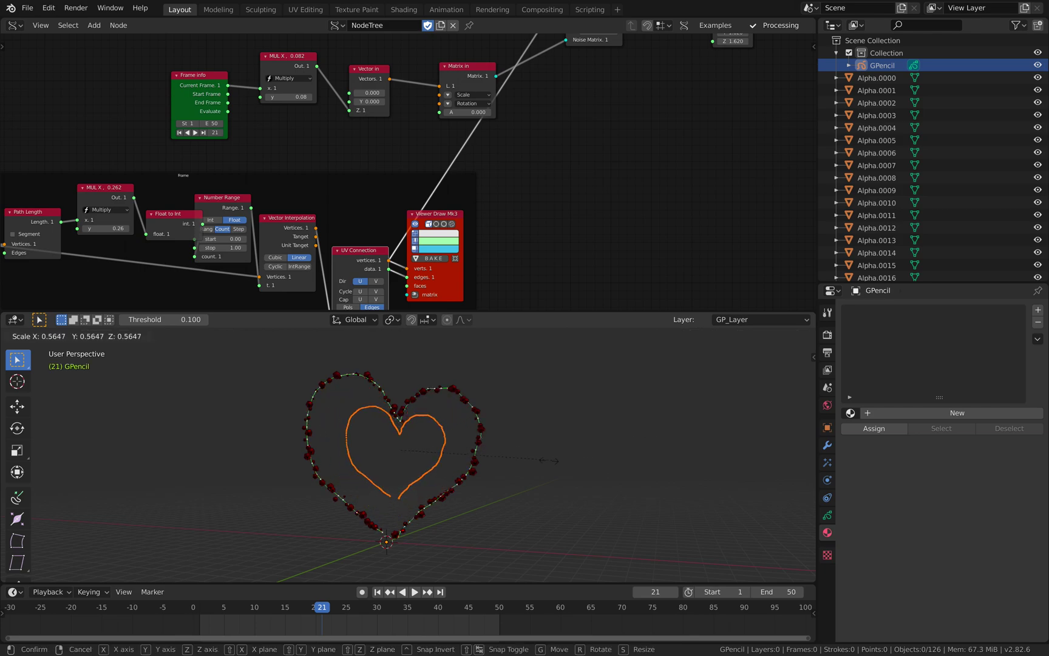
click(498, 473)
key(Tab)
Play the animation to check the objects along the scaled heart, stop playback and save the file.
key(space)
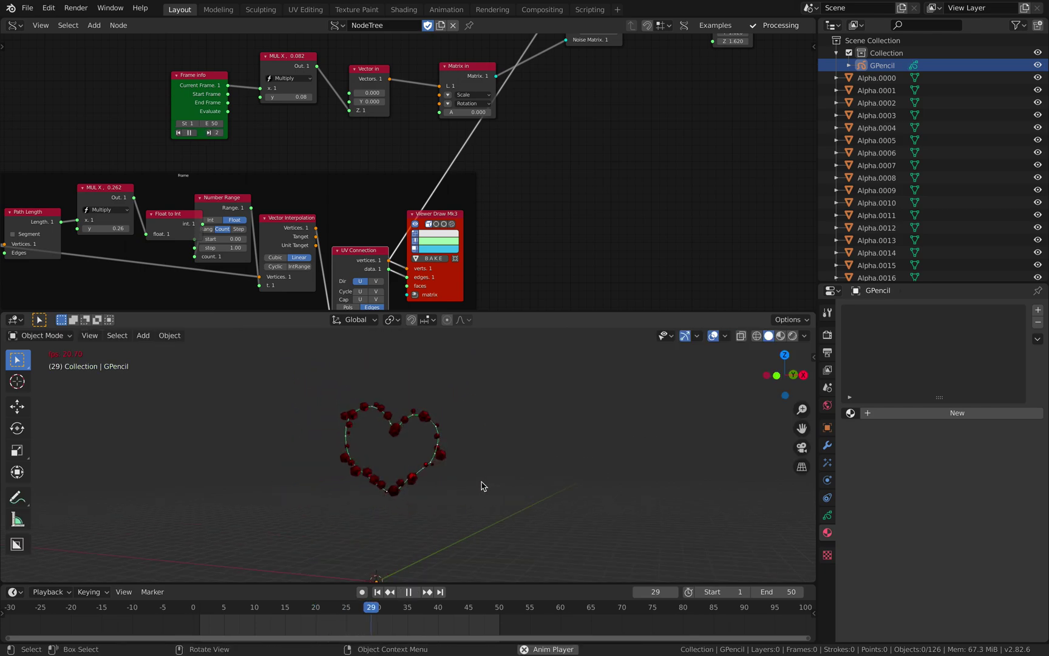
scroll(526, 479, down, 3)
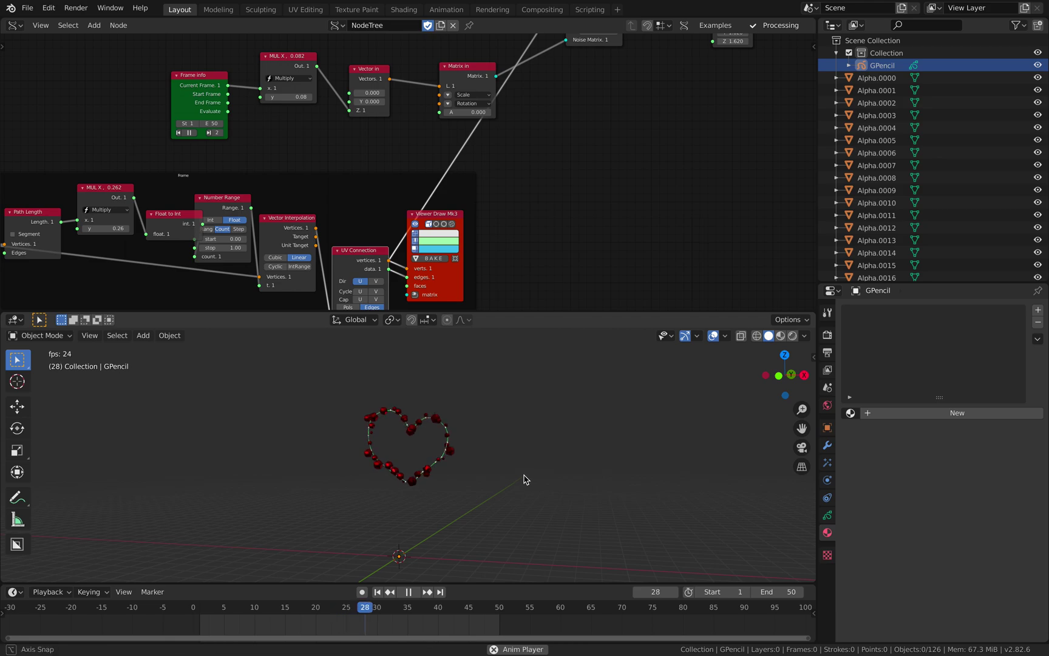
key(space)
key(ctrl+s)
Set the y value of the Multiply node after Path Length to 0.74, check the playback and save the file.
middle_drag(173, 226, 228, 201)
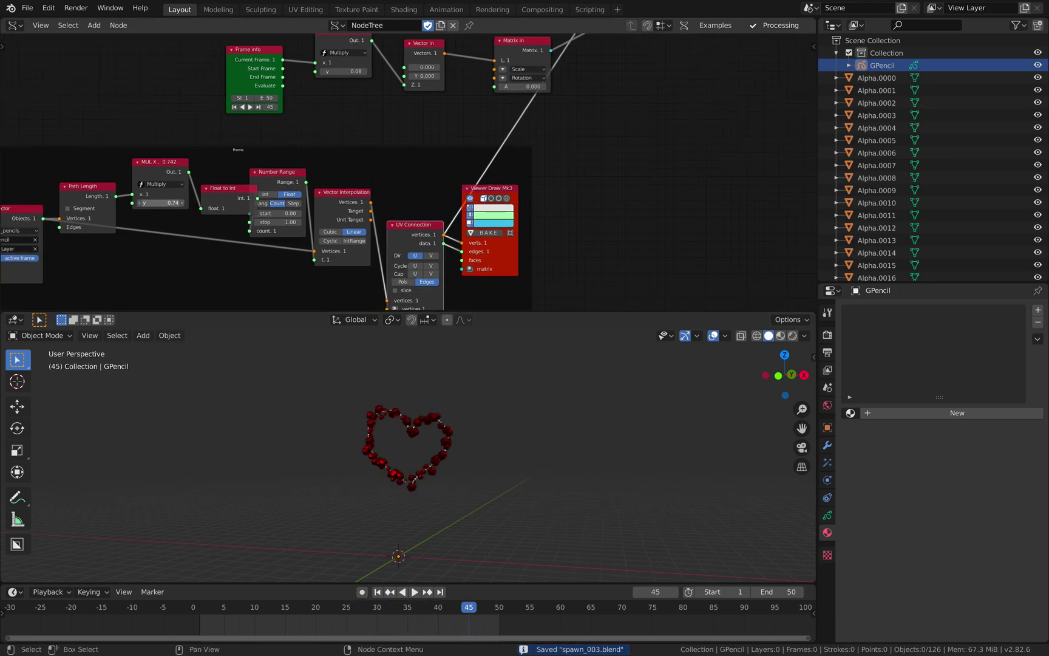
key(space)
scroll(487, 468, up, 2)
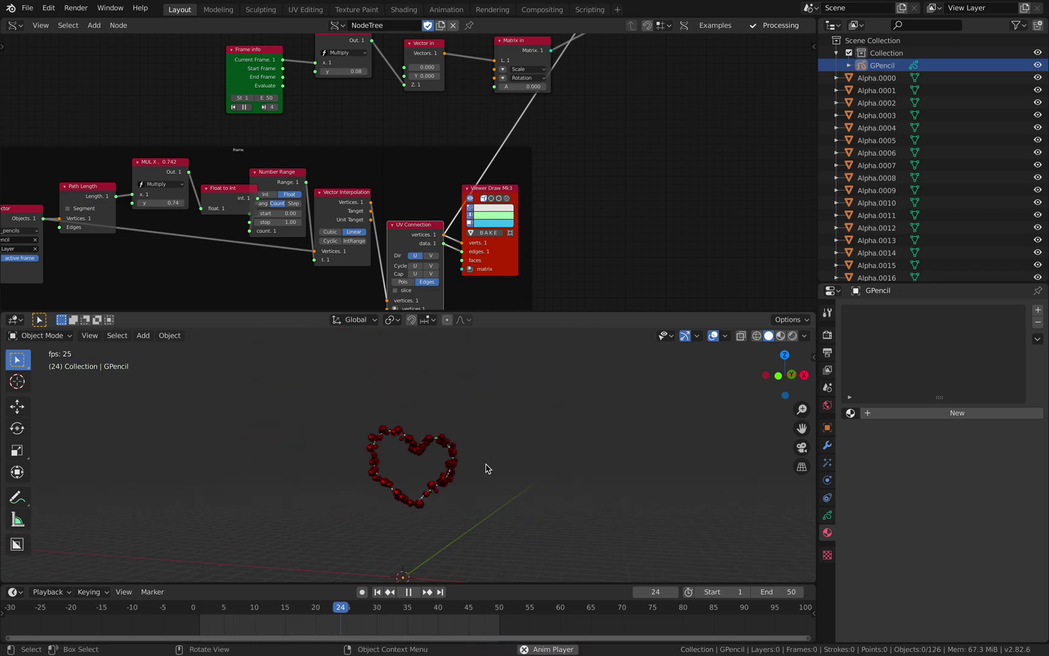
scroll(486, 468, up, 2)
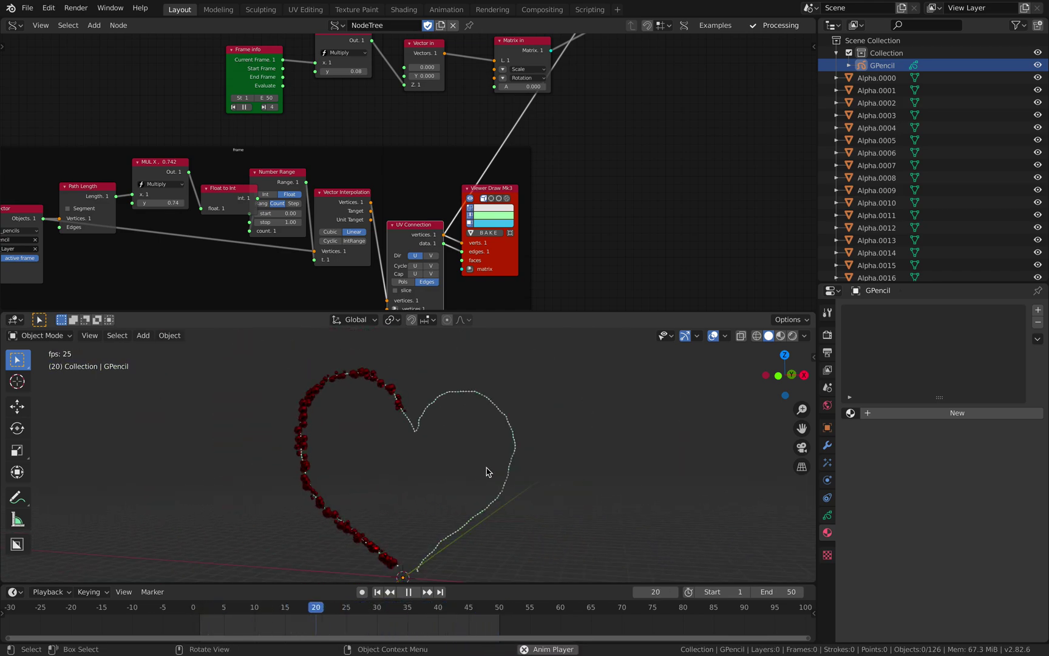
scroll(489, 470, up, 2)
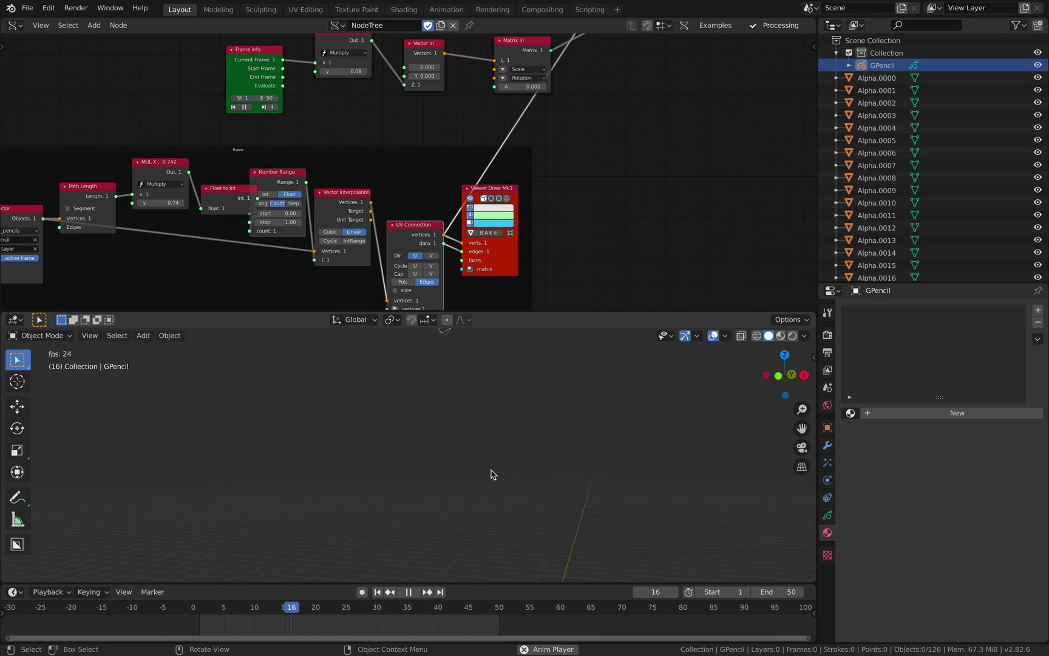
scroll(492, 475, down, 2)
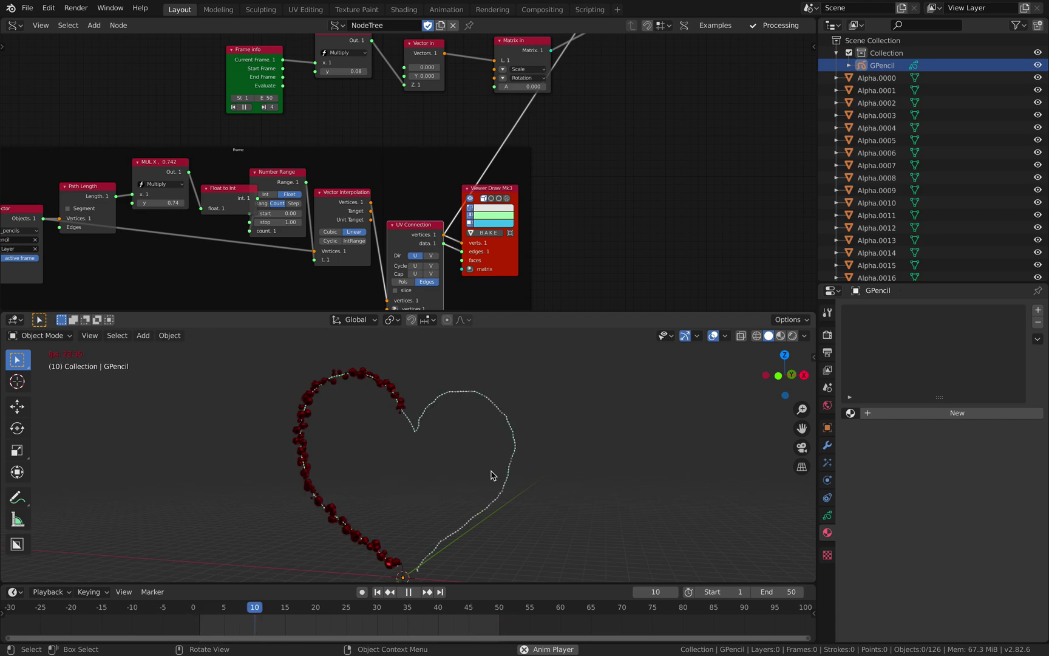
shift+middle_drag(503, 468, 503, 453)
key(space)
key(ctrl+s)
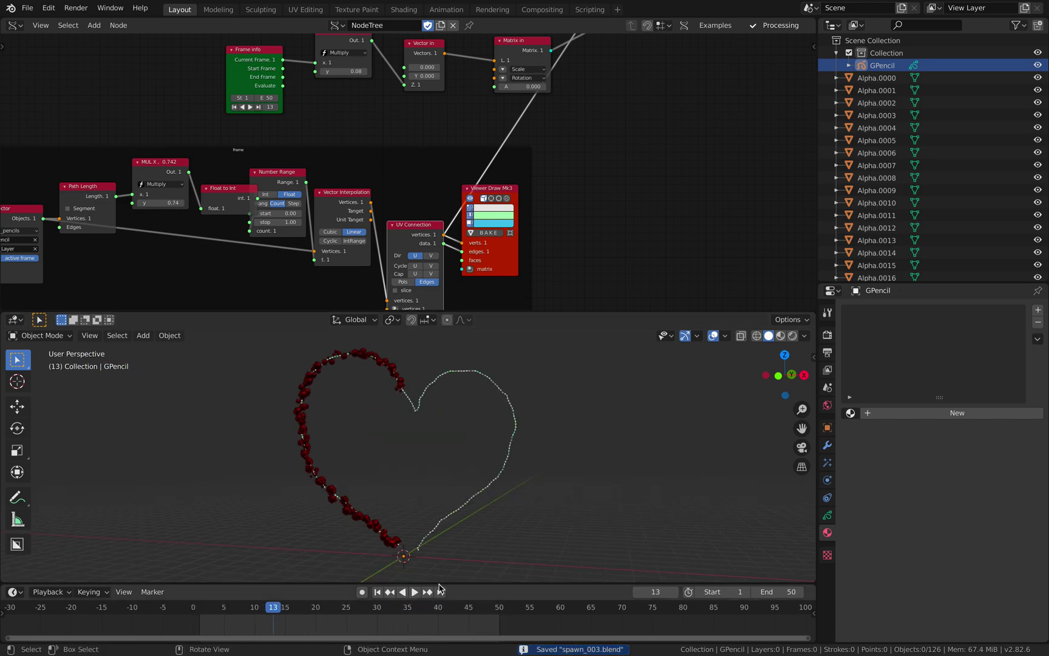
Split the timeline area in two and make the lower one a Dope Sheet in Grease Pencil mode.
drag(442, 583, 545, 472)
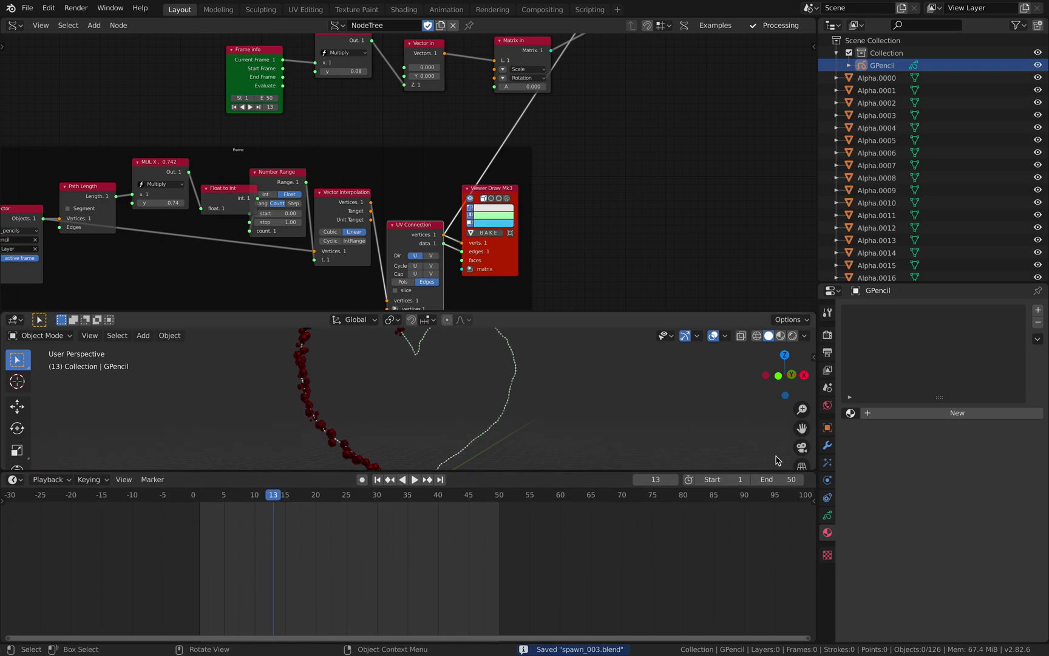
drag(813, 474, 813, 565)
click(15, 572)
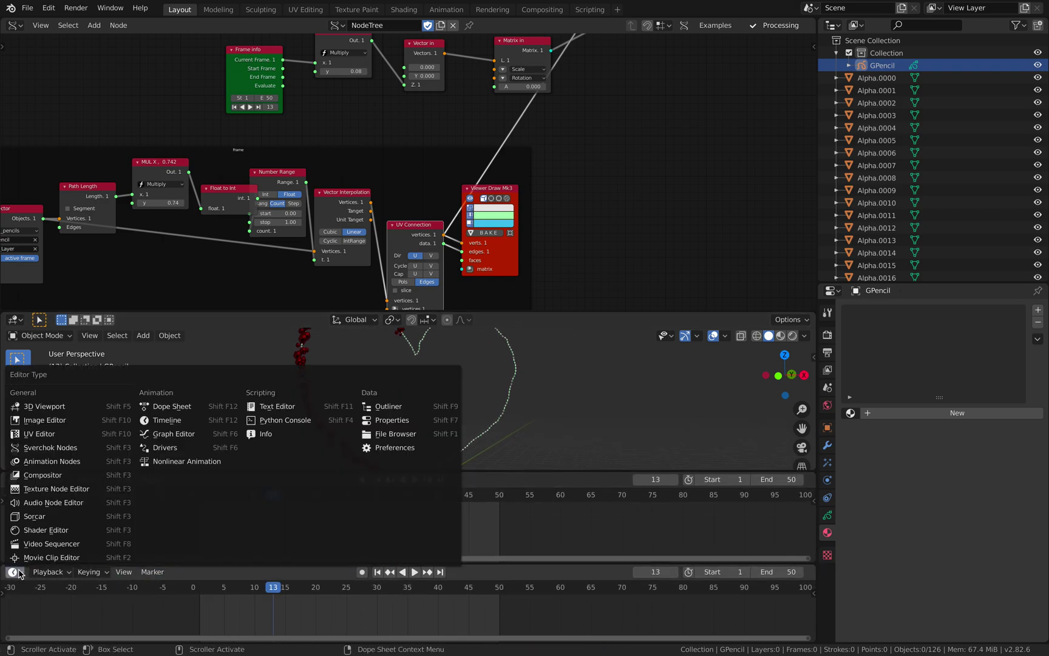
click(175, 406)
scroll(331, 607, down, 1)
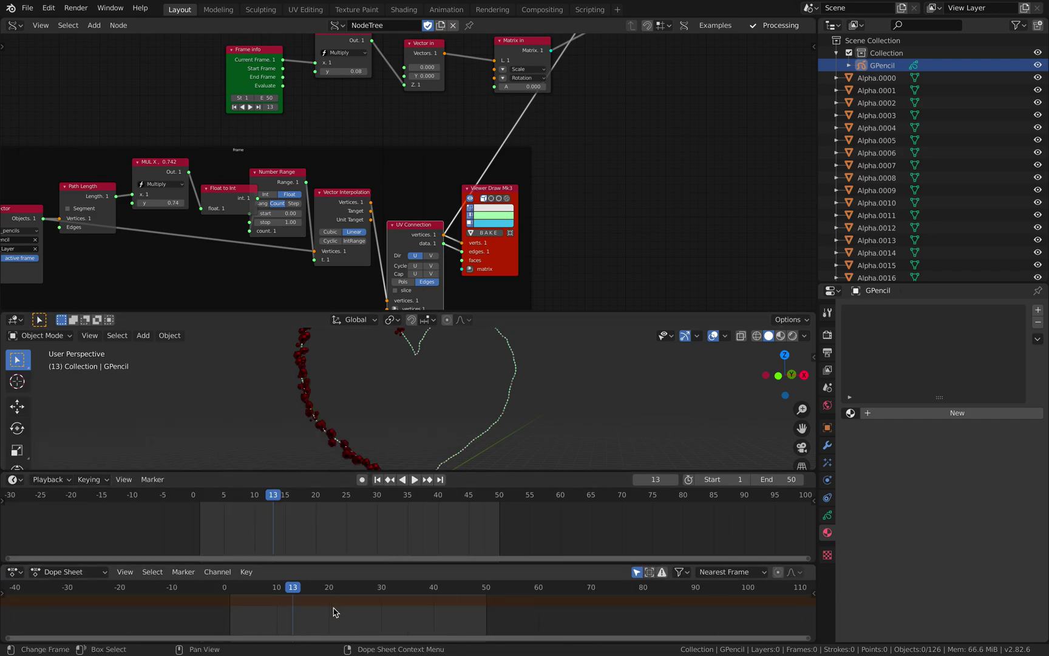
click(68, 576)
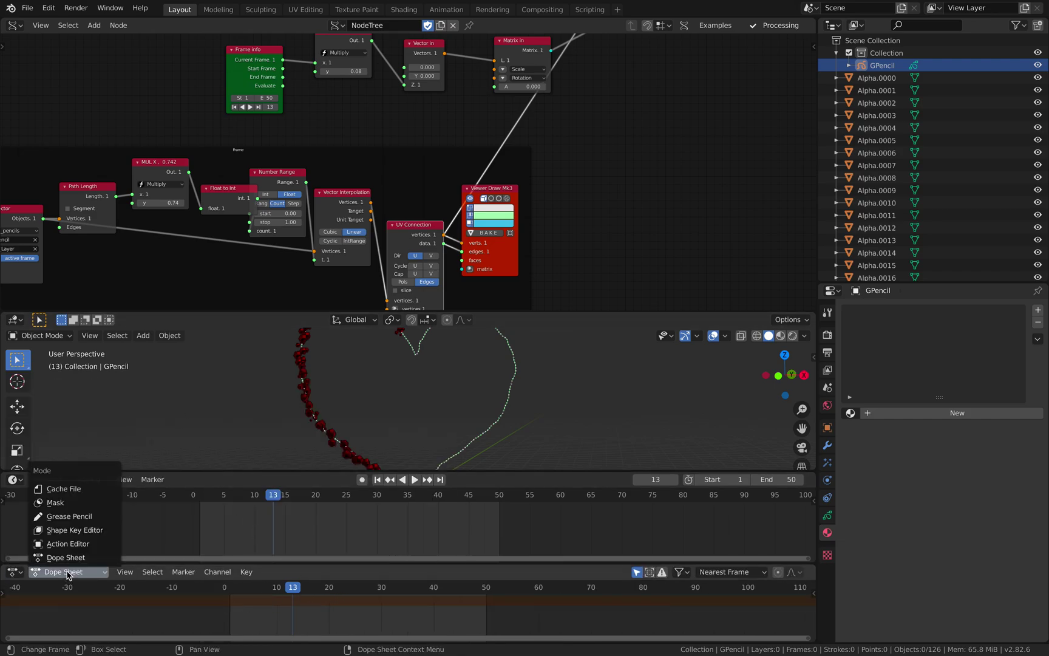
click(74, 519)
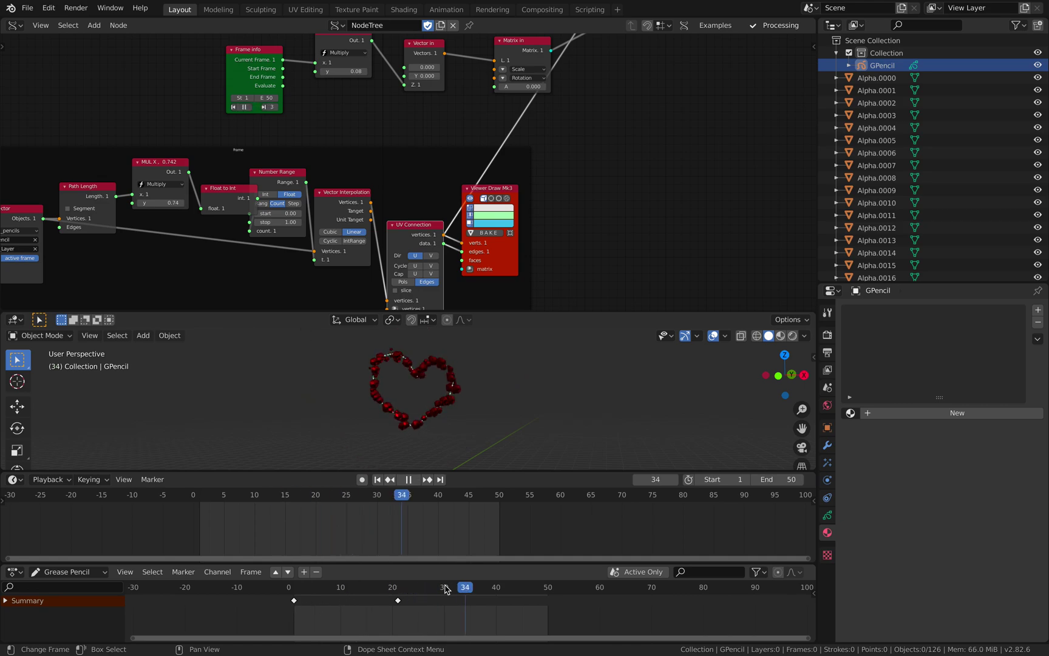
Move the Grease Pencil keyframe at frame 21 back 20 frames onto frame 1 and rewind the animation.
right_click(317, 606)
click(317, 605)
key(shift+ctrl+space)
key(space)
click(397, 601)
key(g)
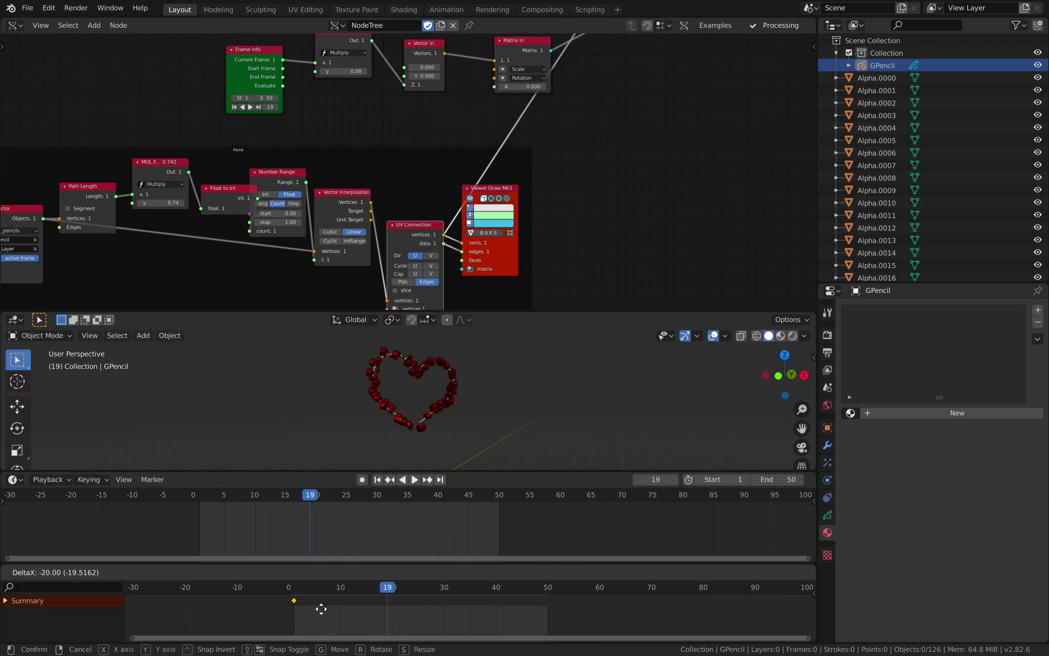
click(321, 609)
key(shift+Left)
Inspect the heart animation in a full-screen viewport, restore the layout with playback stopped and save the file.
key(space)
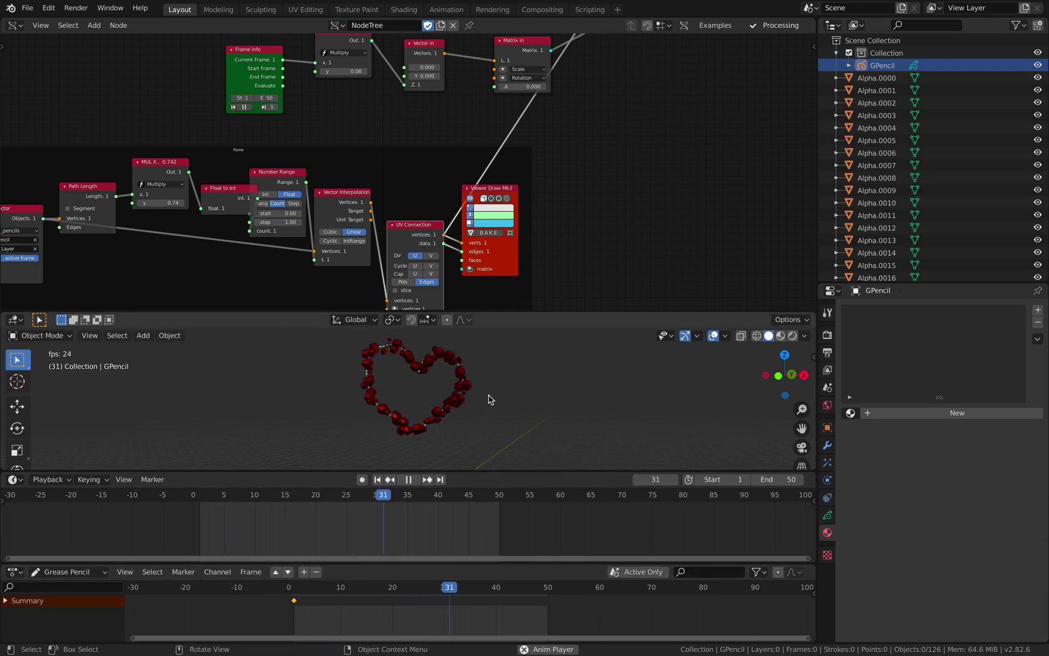
key(ctrl+alt+space)
scroll(495, 398, up, 5)
scroll(522, 394, down, 4)
key(space)
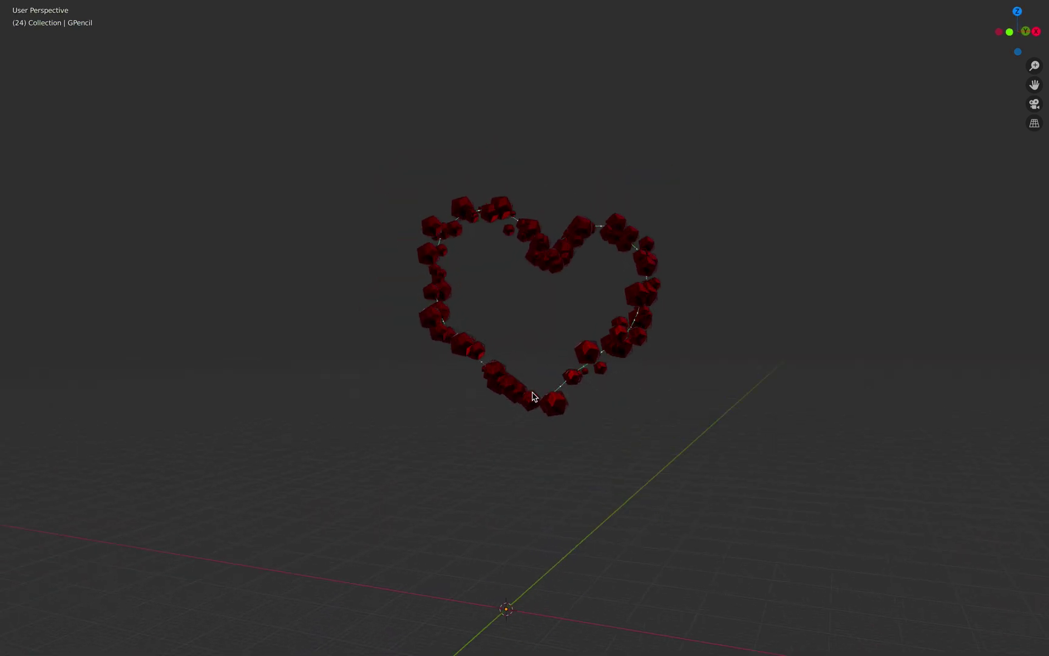
scroll(535, 398, down, 3)
key(ctrl+alt+space)
key(ctrl+s)
Select all objects and insert LocRotScale keyframes on every frame from 1 to 50.
key(a)
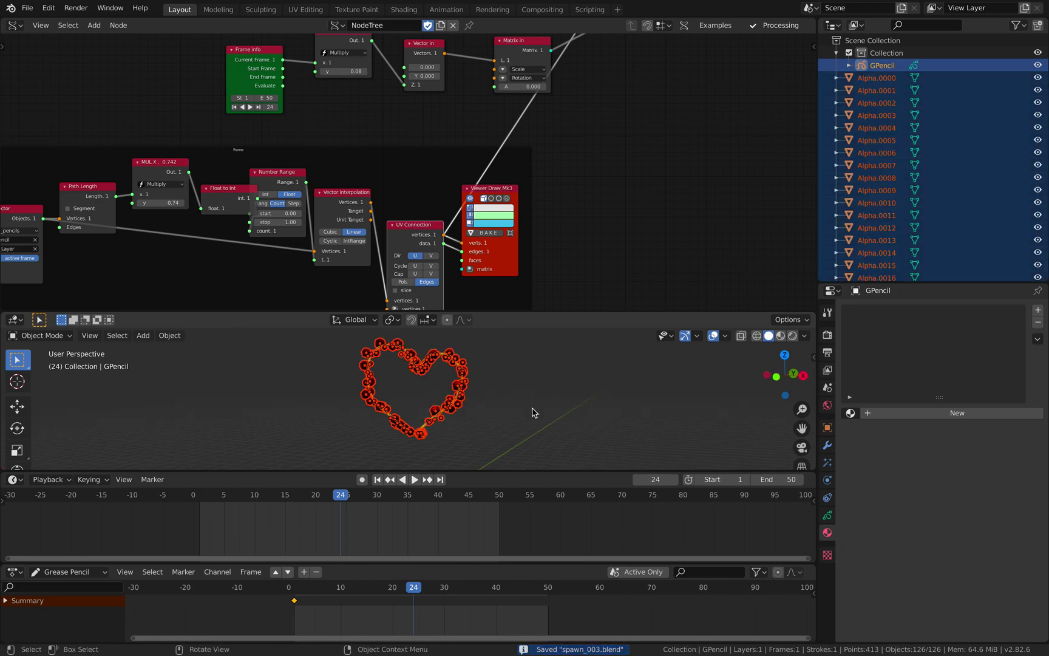
click(378, 480)
key(i)
key(Right)
key(i)
key(Right)
key(i)
key(Right)
key(i)
key(Right)
key(i)
key(Right)
key(i)
key(i)
key(Right)
key(i)
key(Right)
key(i)
key(Right)
key(i)
key(Right)
key(i)
key(Right)
key(i)
key(Right)
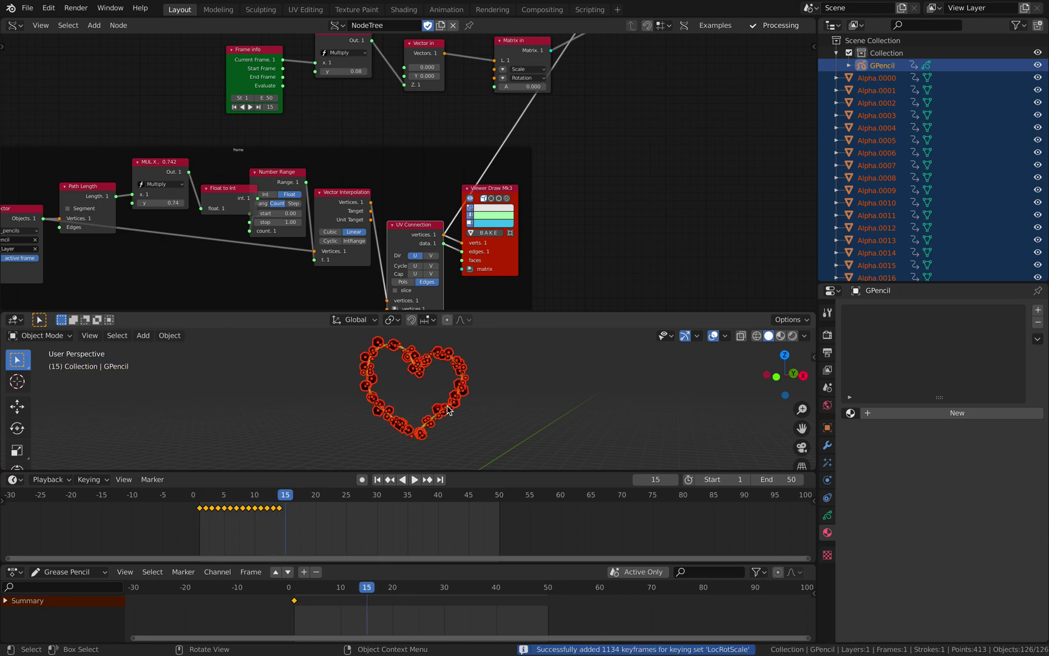
key(i)
key(Right)
key(i)
key(Right)
key(i)
key(Right)
key(i)
key(Right)
key(i)
key(Right)
key(i)
key(Right)
key(i)
key(Right)
key(i)
key(Right)
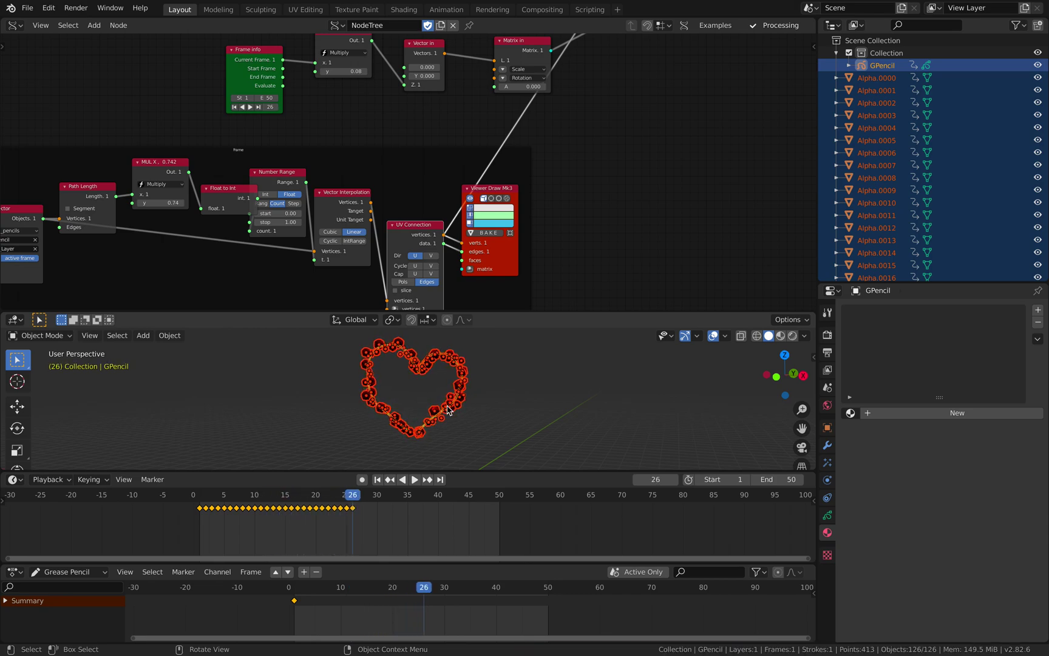
key(i)
key(Right)
key(i)
key(Right)
key(i)
key(Right)
key(i)
key(Right)
key(i)
key(Right)
key(i)
key(Right)
key(i)
key(Right)
key(i)
key(Right)
key(i)
key(Right)
key(i)
key(Right)
key(i)
key(Right)
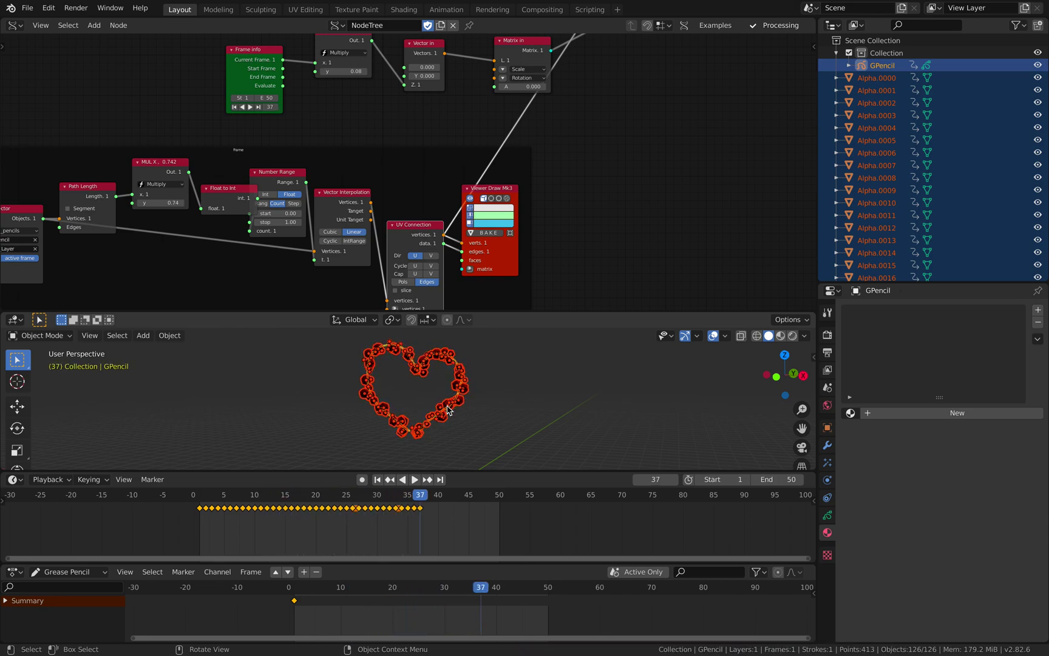
key(i)
key(Right)
key(i)
key(Right)
key(i)
key(Right)
key(i)
key(Right)
key(i)
key(Right)
key(i)
key(Right)
key(i)
key(Right)
key(i)
key(Right)
key(i)
key(Right)
key(i)
key(Right)
key(i)
key(Right)
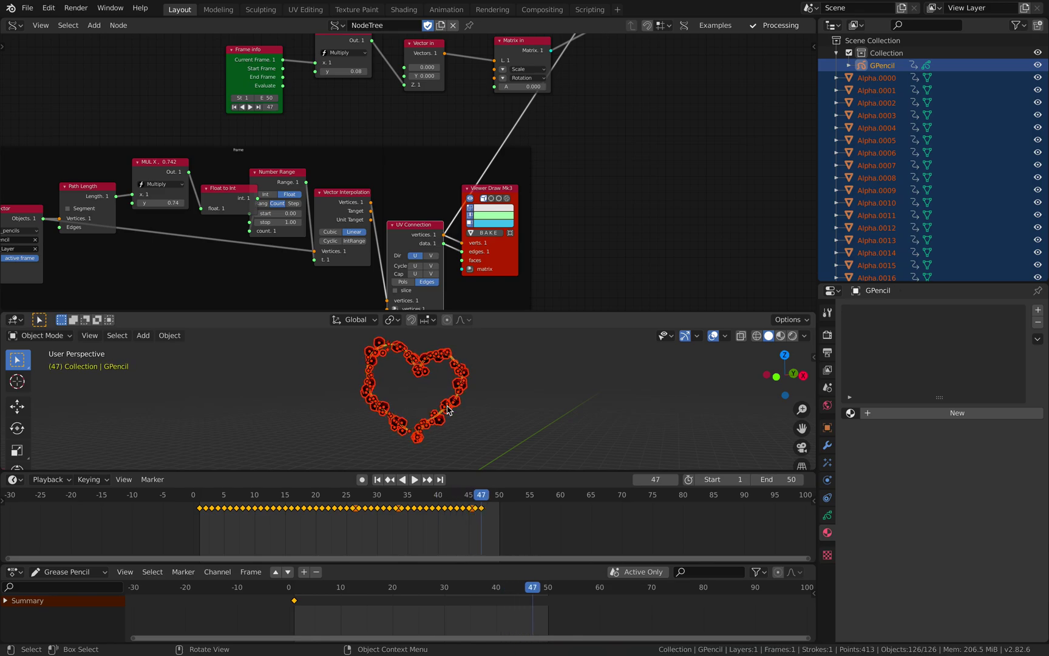
Save the file and delete all nodes from the Sverchok node tree.
click(601, 240)
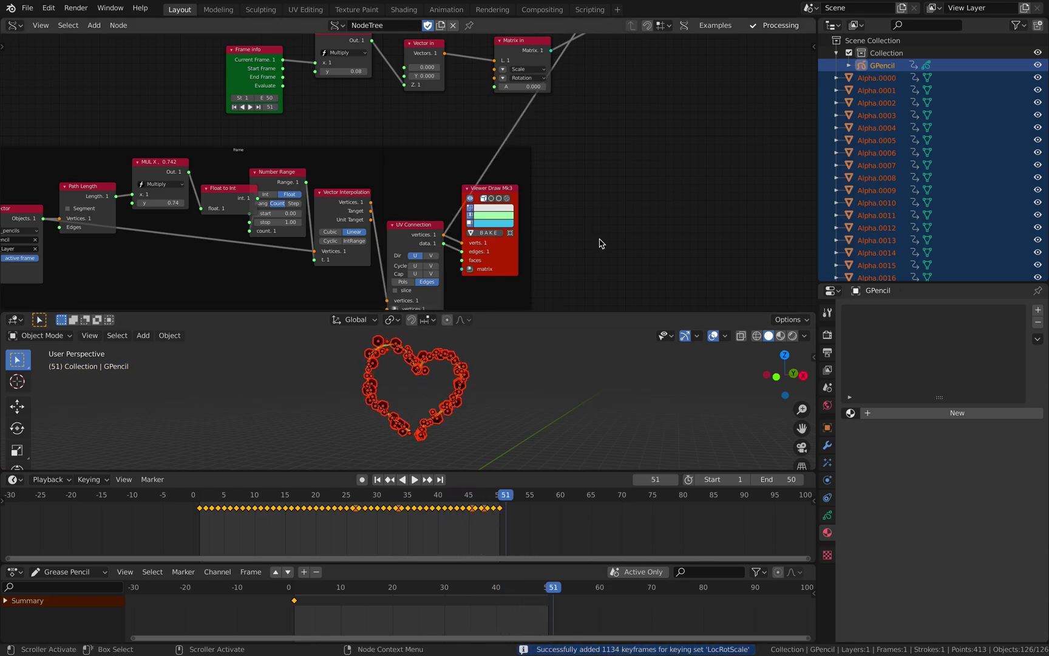
scroll(601, 225, down, 4)
middle_drag(599, 209, 516, 247)
key(ctrl+s)
key(a)
key(x)
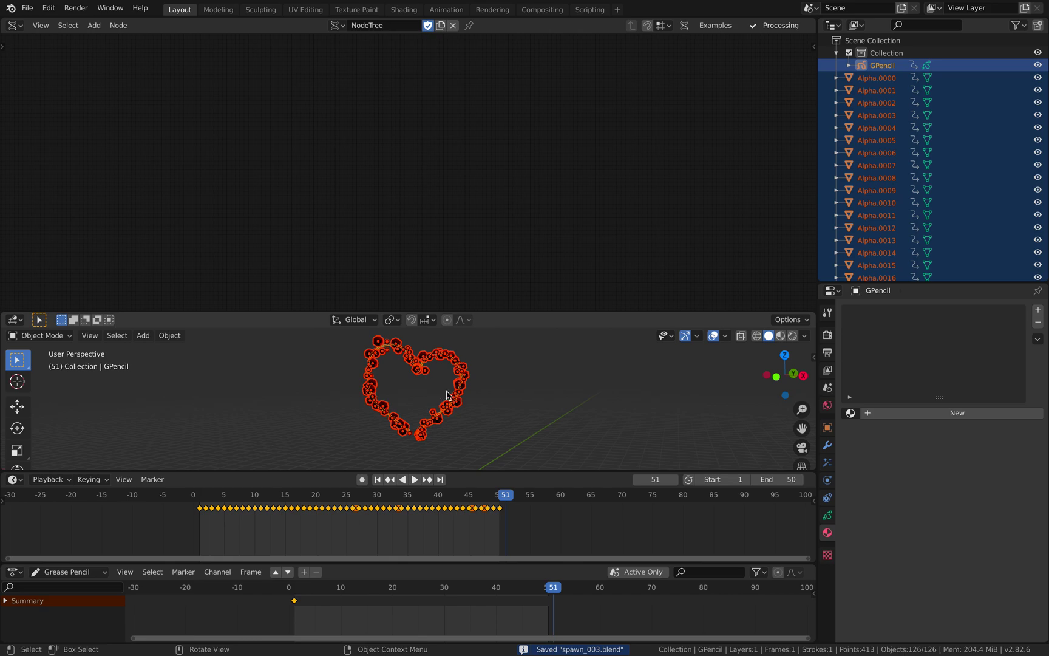
Deselect all objects and play the keyframed animation to check it without the nodes.
key(space)
click(534, 400)
key(space)
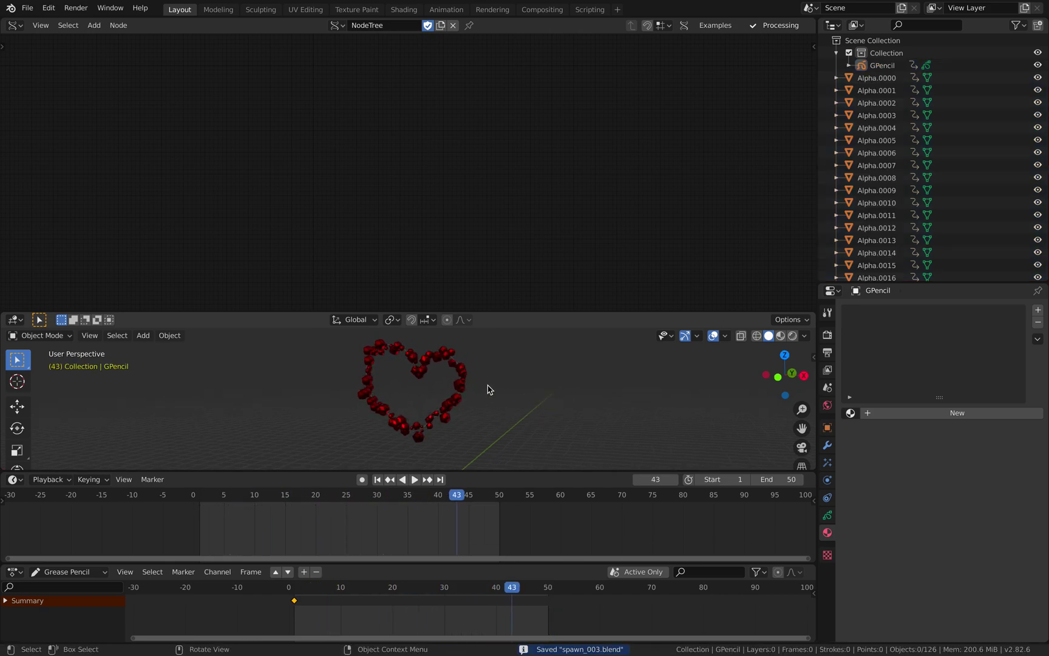
Export the scene with animation as a USD file named spawn_003.usdc to the Desktop folder.
click(28, 8)
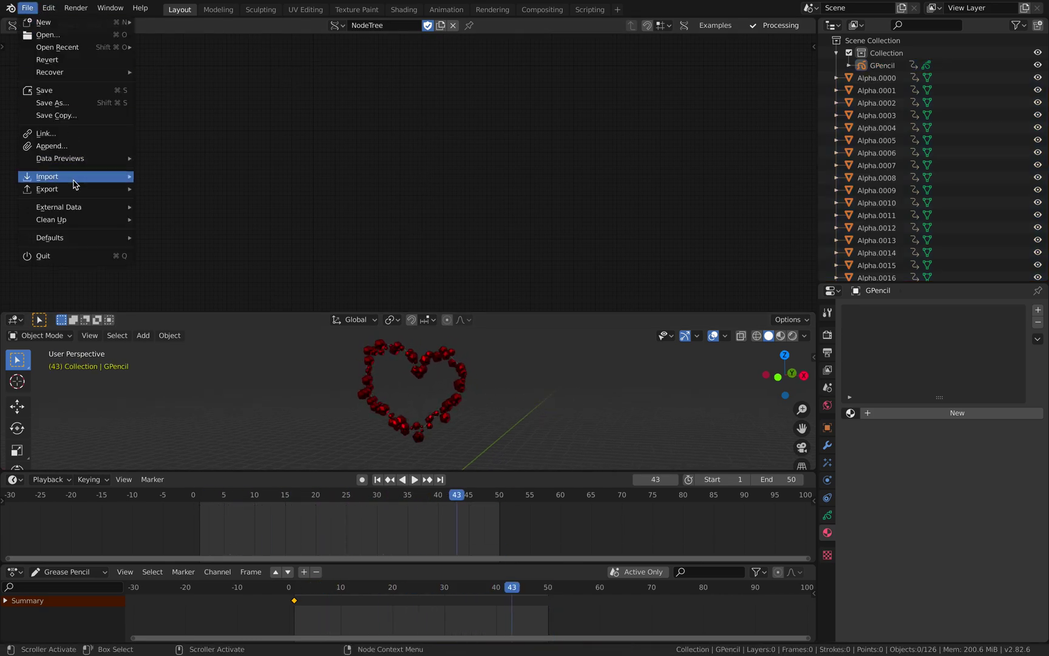
mouse_move(85, 189)
click(194, 214)
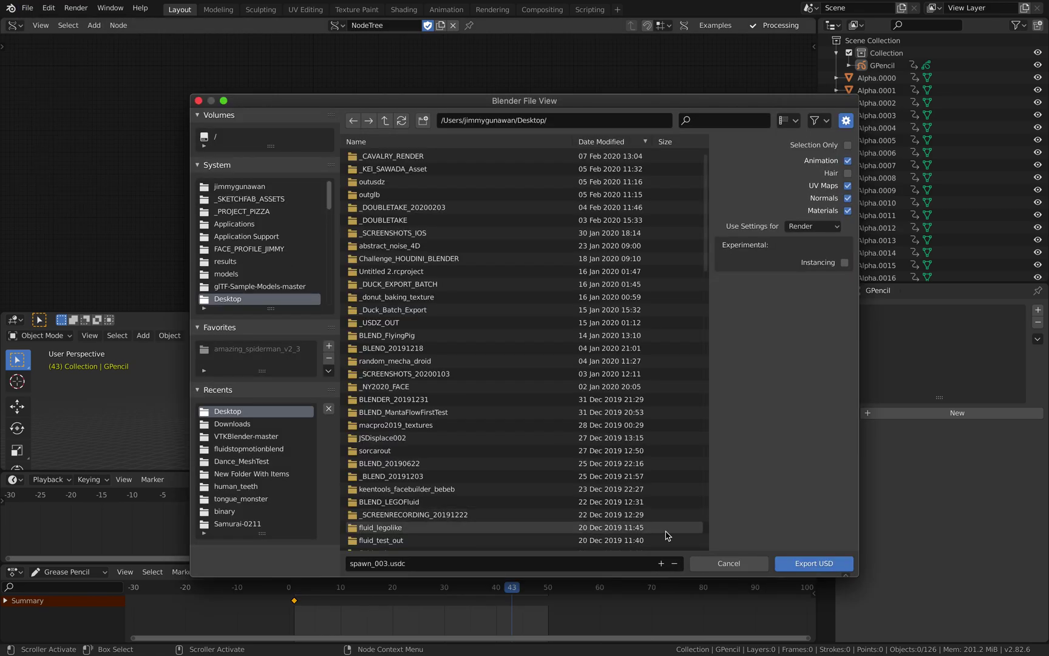
click(813, 565)
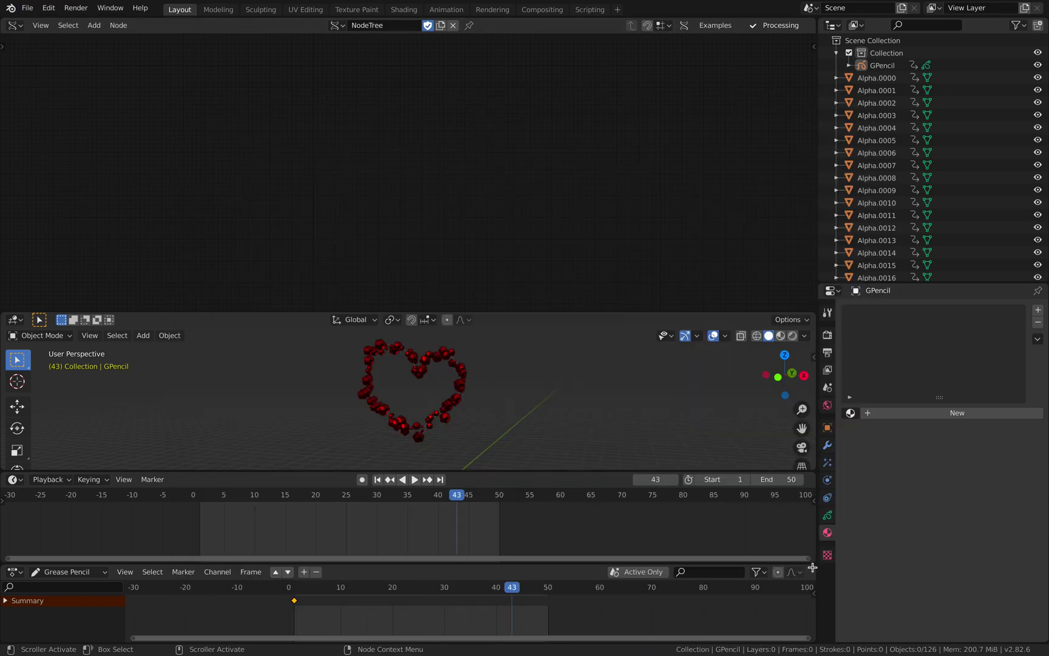
Switch to Finder, preview the exported spawn_003.usdc with Quick Look and return to Blender.
key(ctrl+Left)
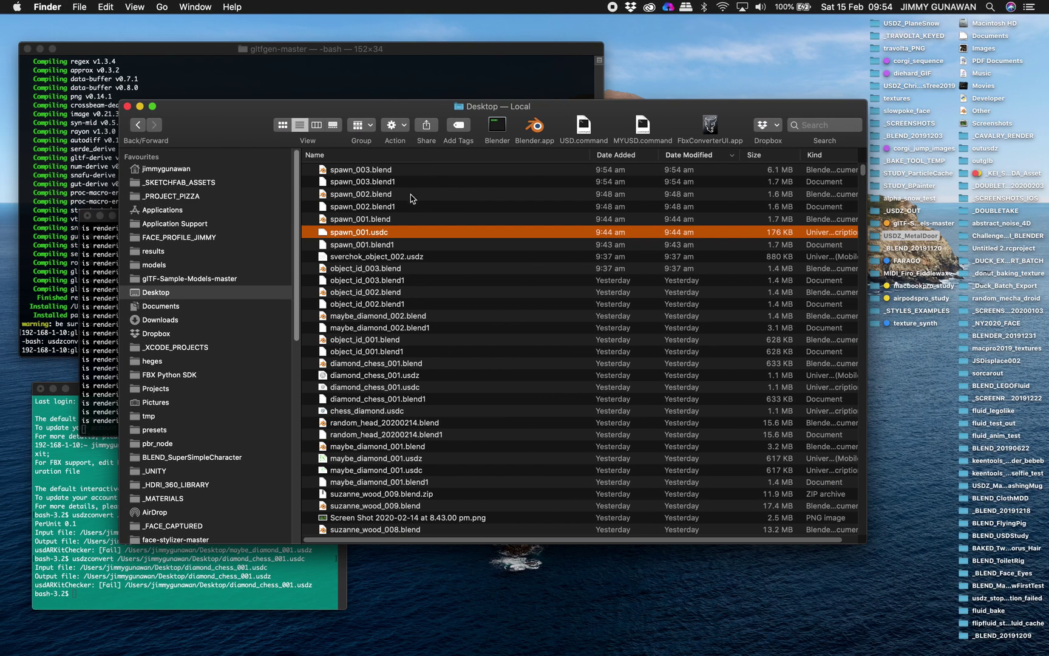
click(410, 173)
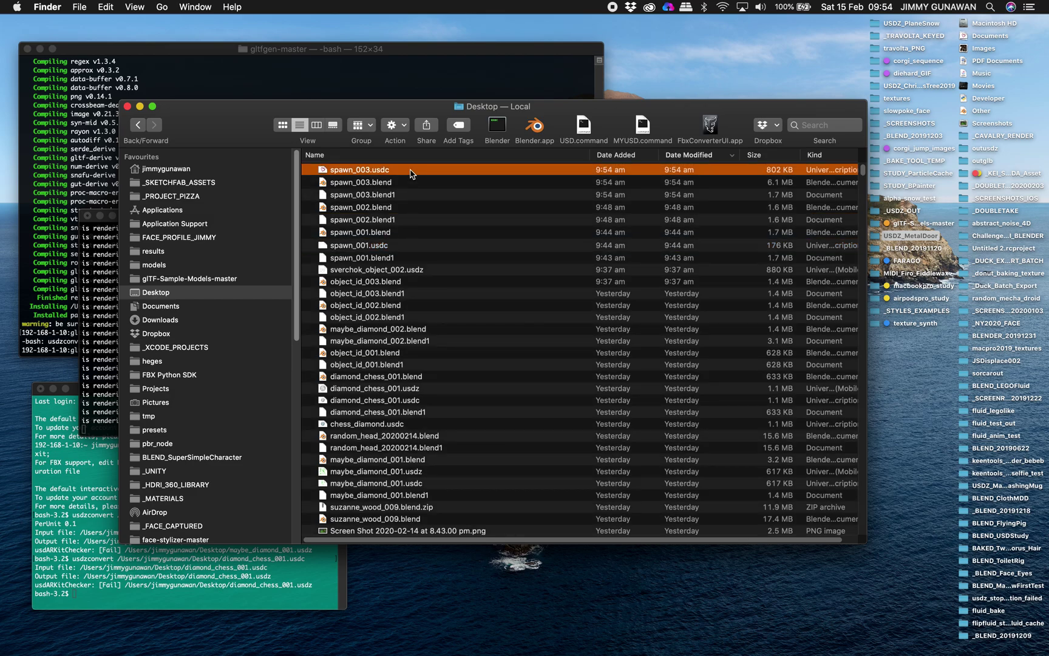
key(space)
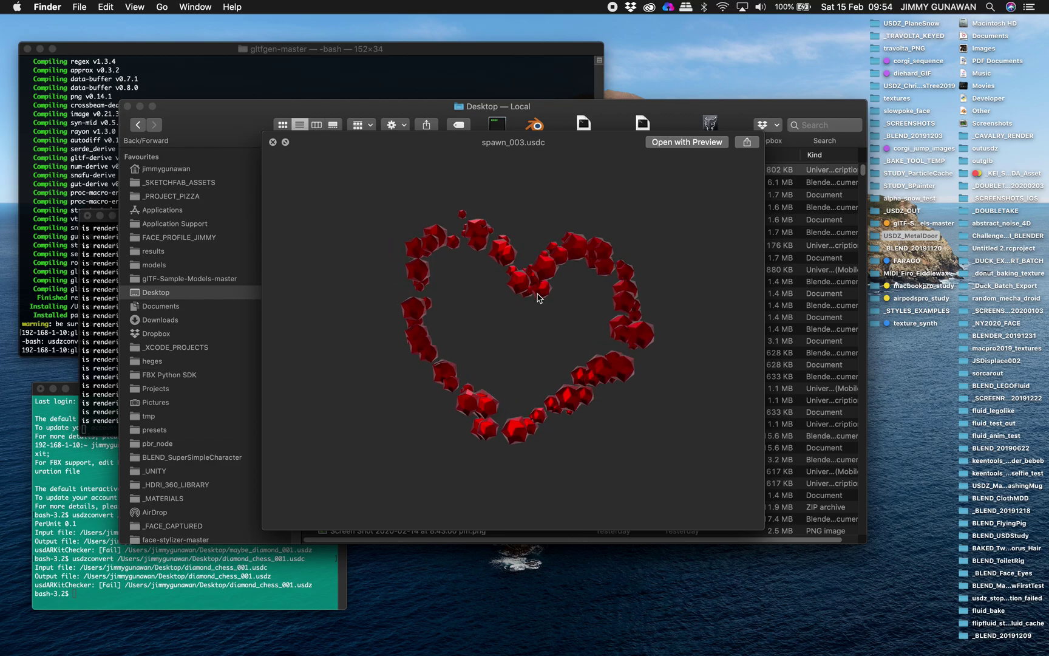
key(space)
key(ctrl+Right)
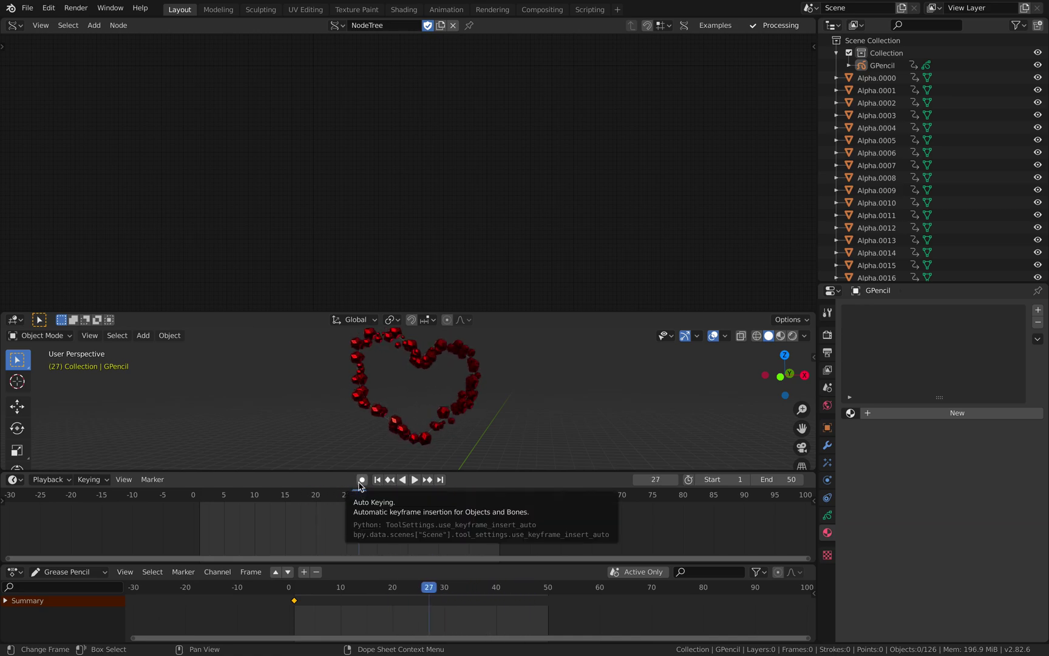
Play the keyframed heart animation in a full-screen viewport and examine it from another angle.
key(space)
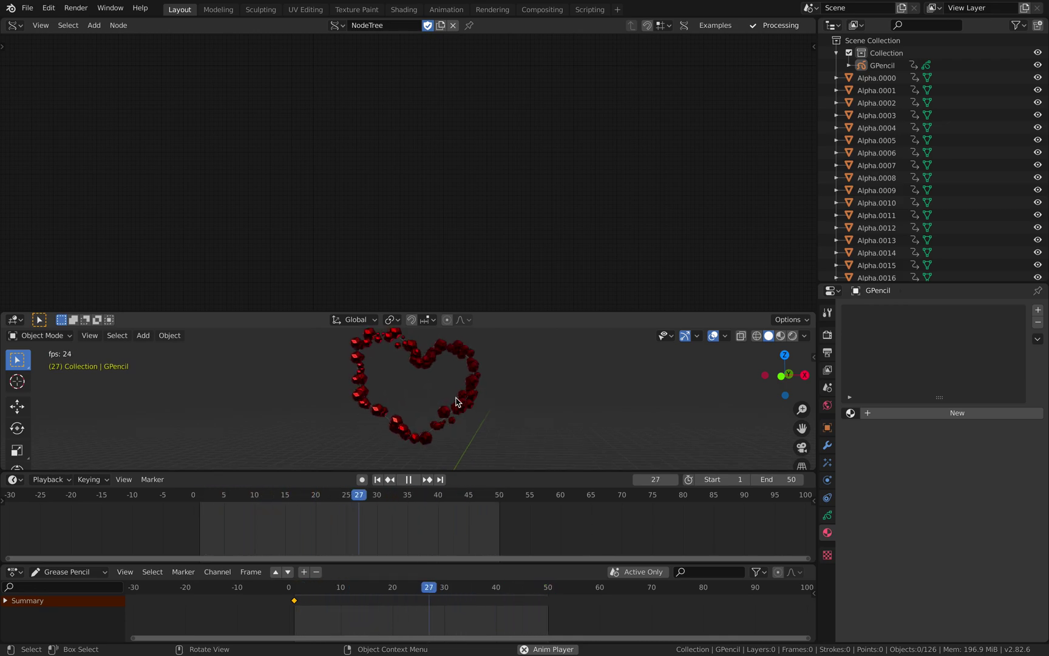
key(space)
key(ctrl+alt+space)
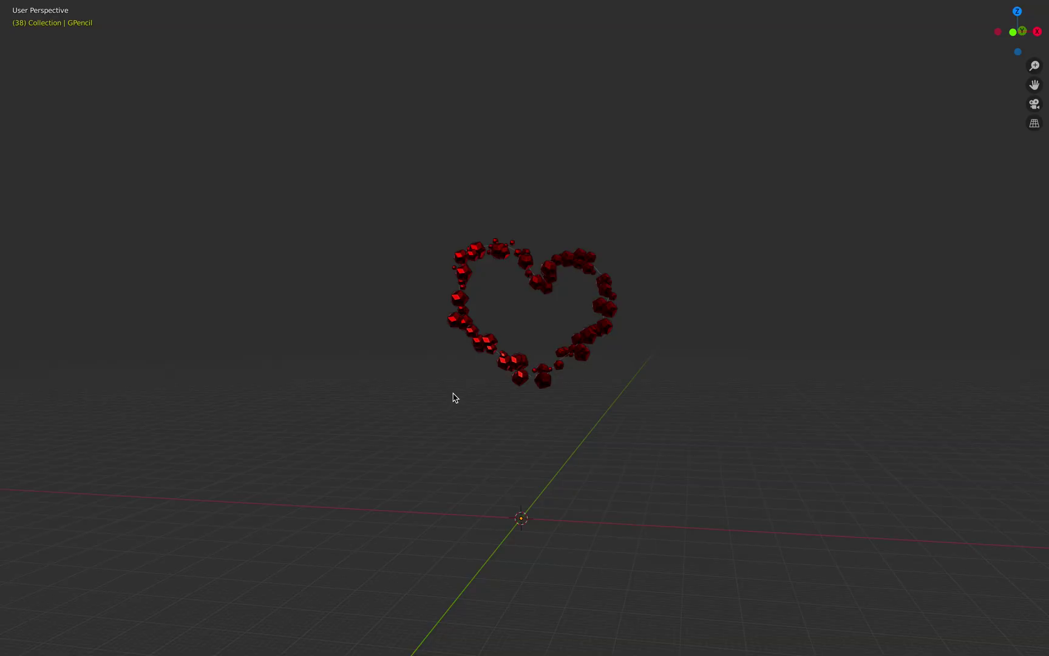
key(space)
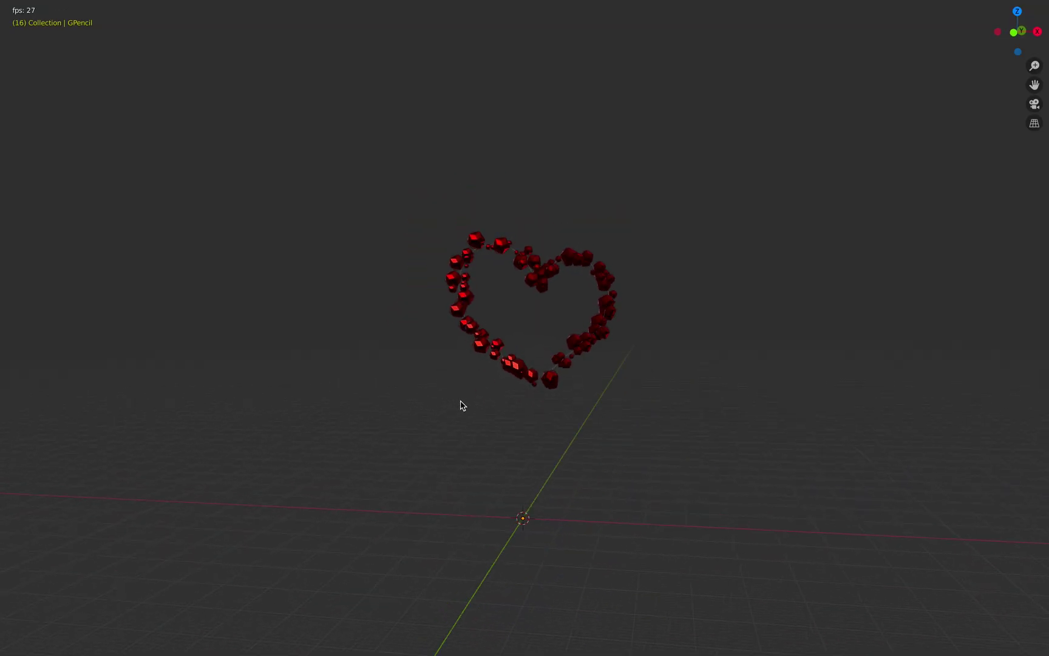
mouse_move(632, 274)
middle_down()
mouse_move(462, 285)
mouse_move(647, 286)
middle_up()
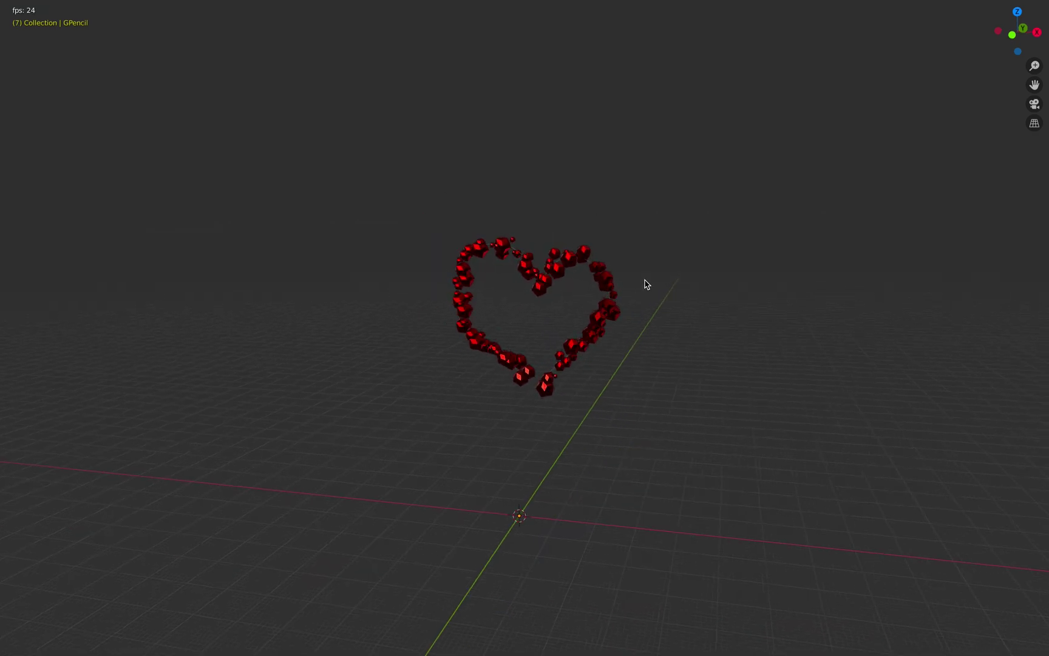